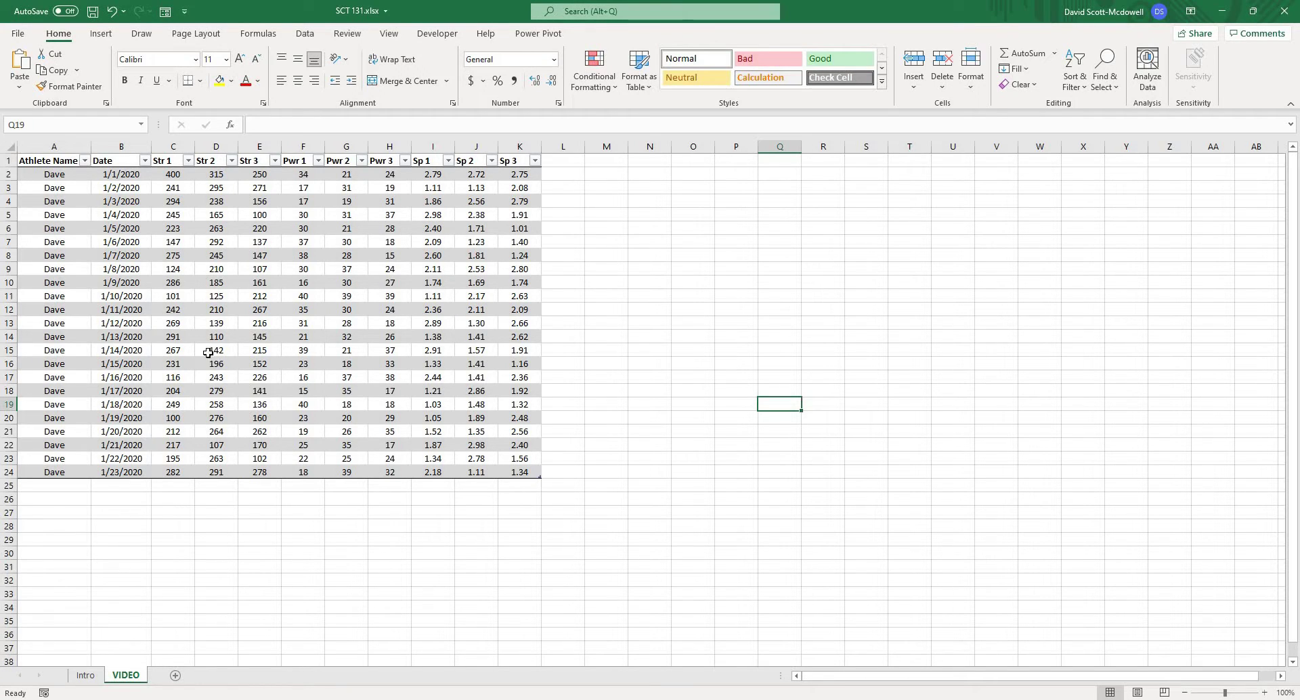
- Demonstrate selections on the athlete names, dates, Str headers and Pwr data, then clear them
left_click_drag(55, 174, 72, 478)
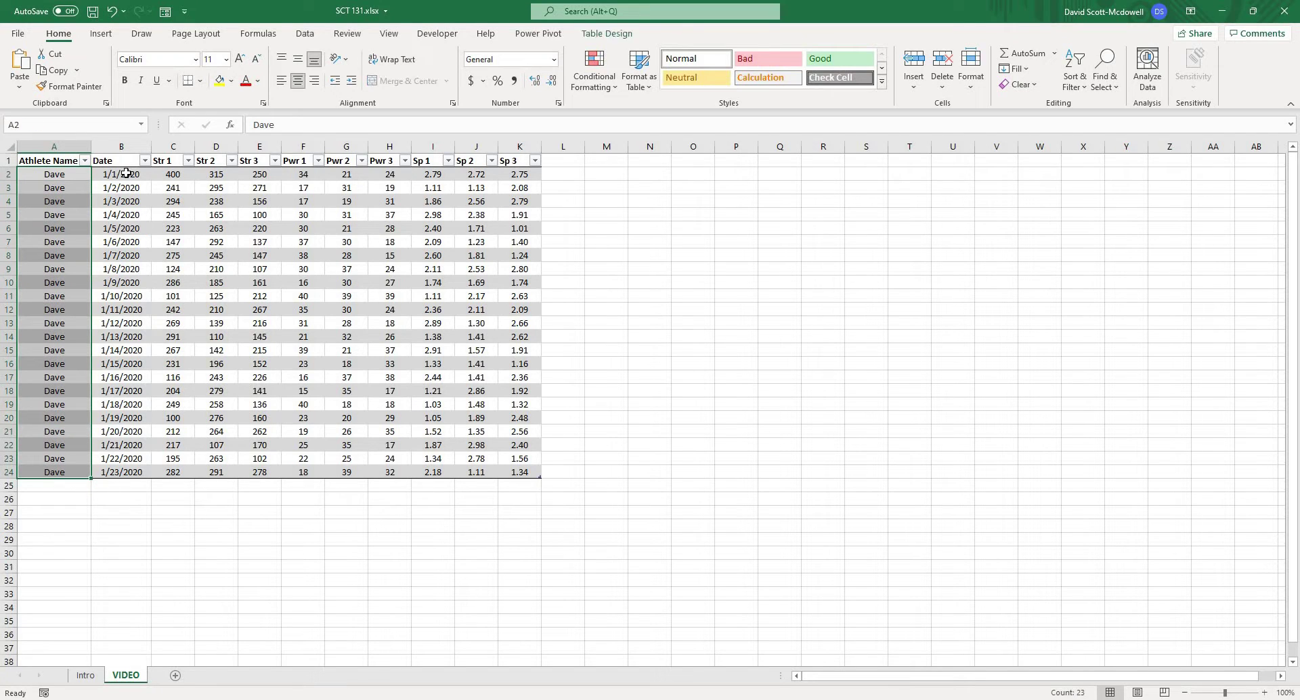
left_click_drag(123, 174, 131, 472)
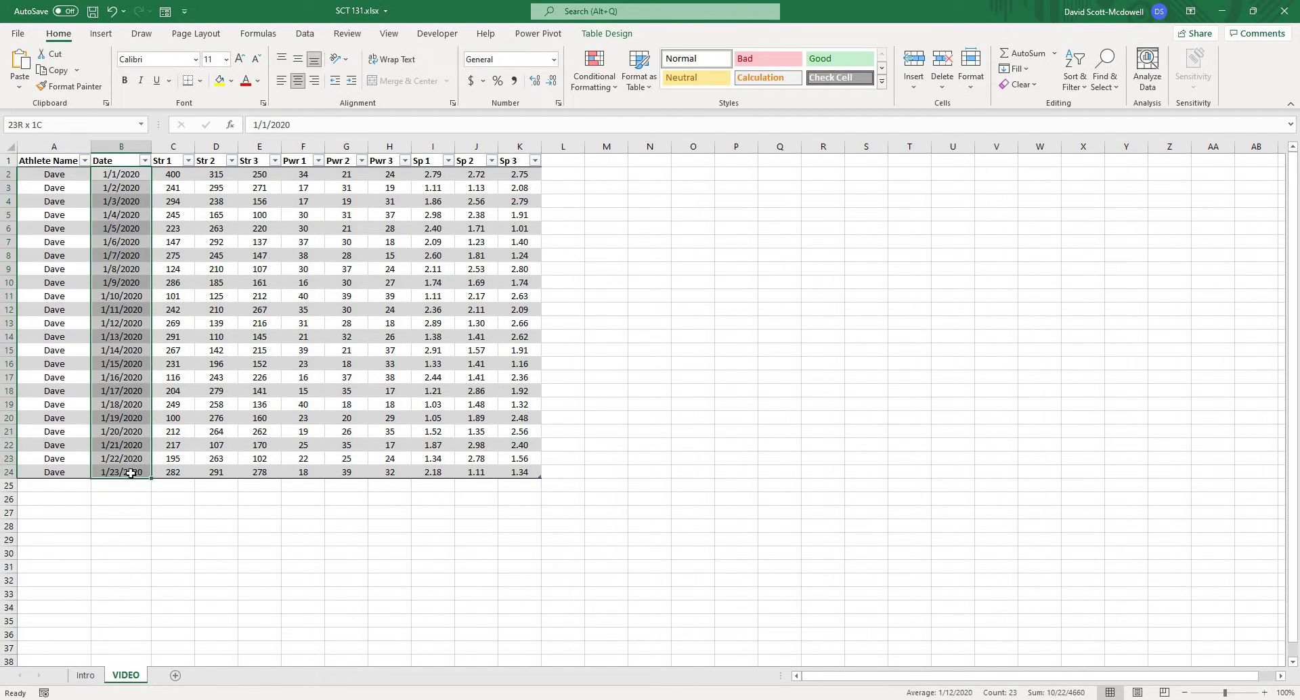
left_click(215, 526)
left_click_drag(156, 160, 246, 161)
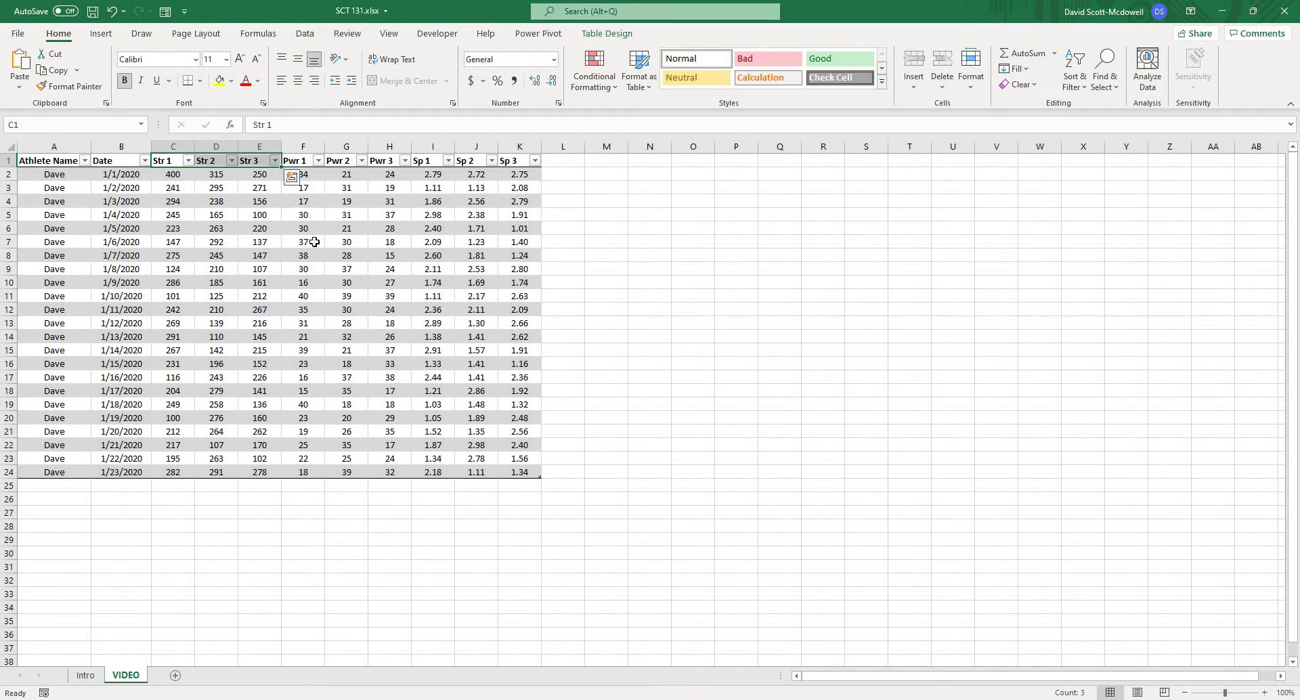
left_click_drag(300, 155, 531, 165)
left_click(621, 228)
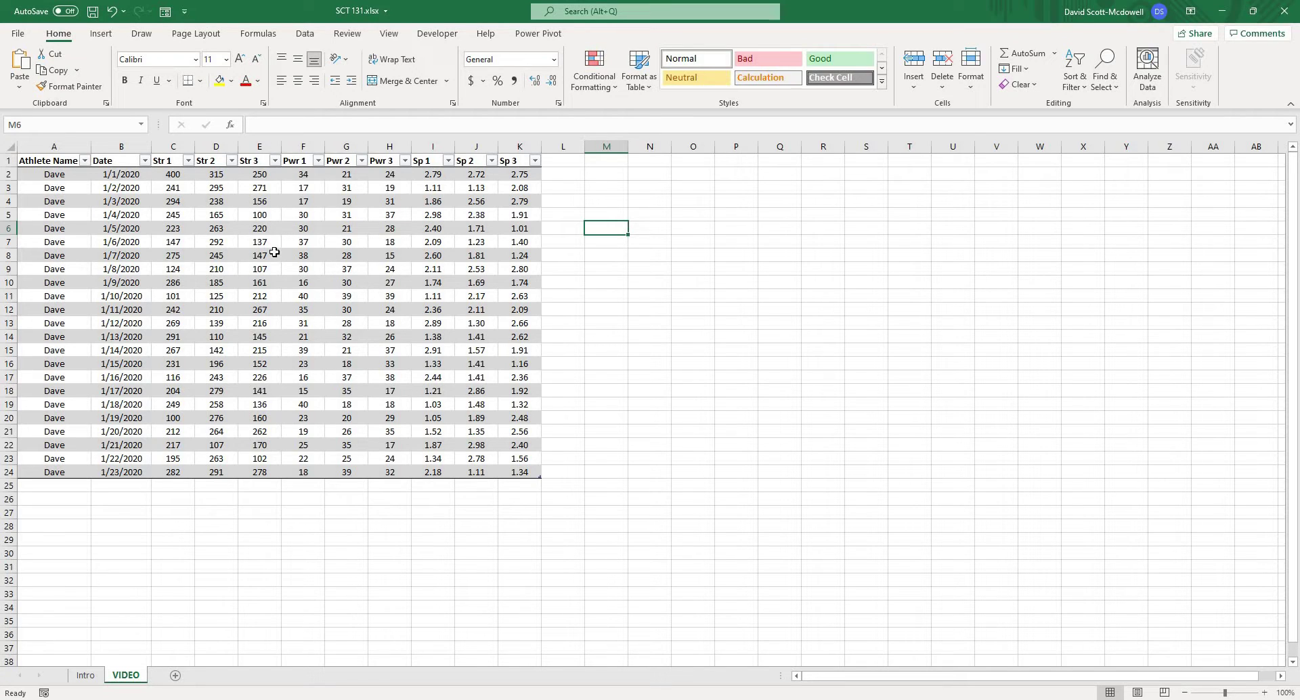
left_click(729, 474)
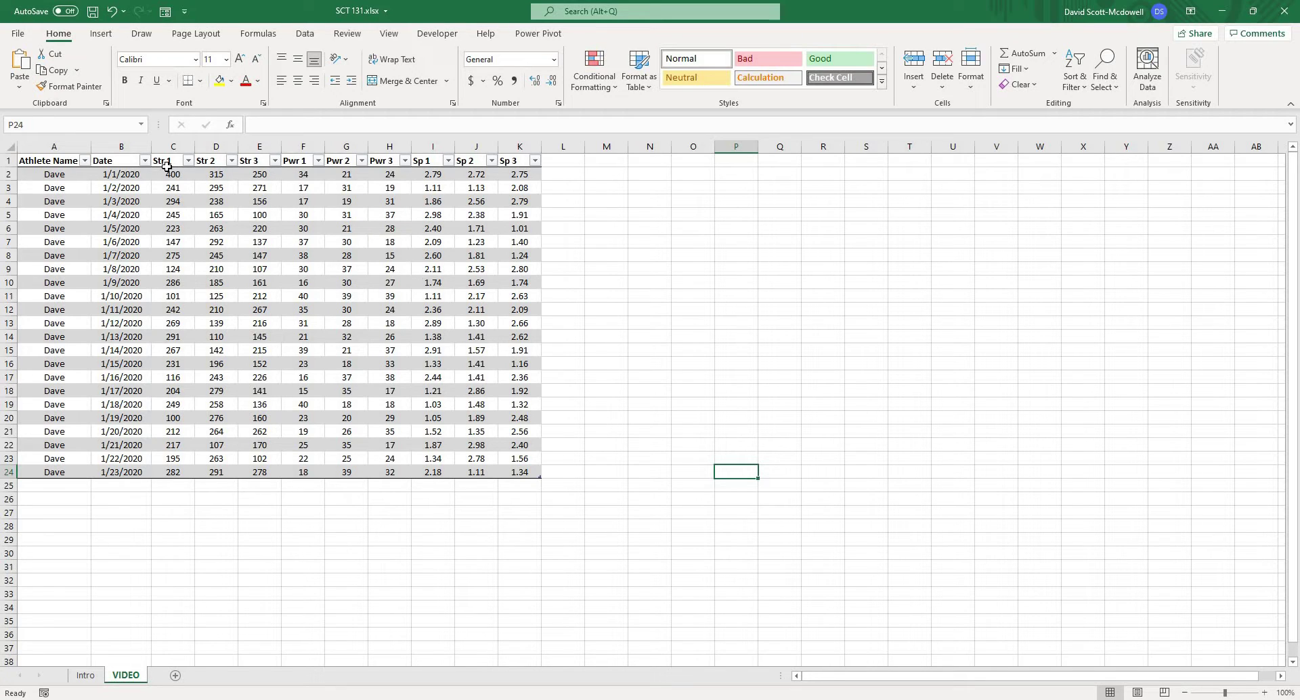
- Select the Str 1 column, then add the Pwr 1 and Sp 1 columns to the selection
left_click_drag(168, 162, 169, 475)
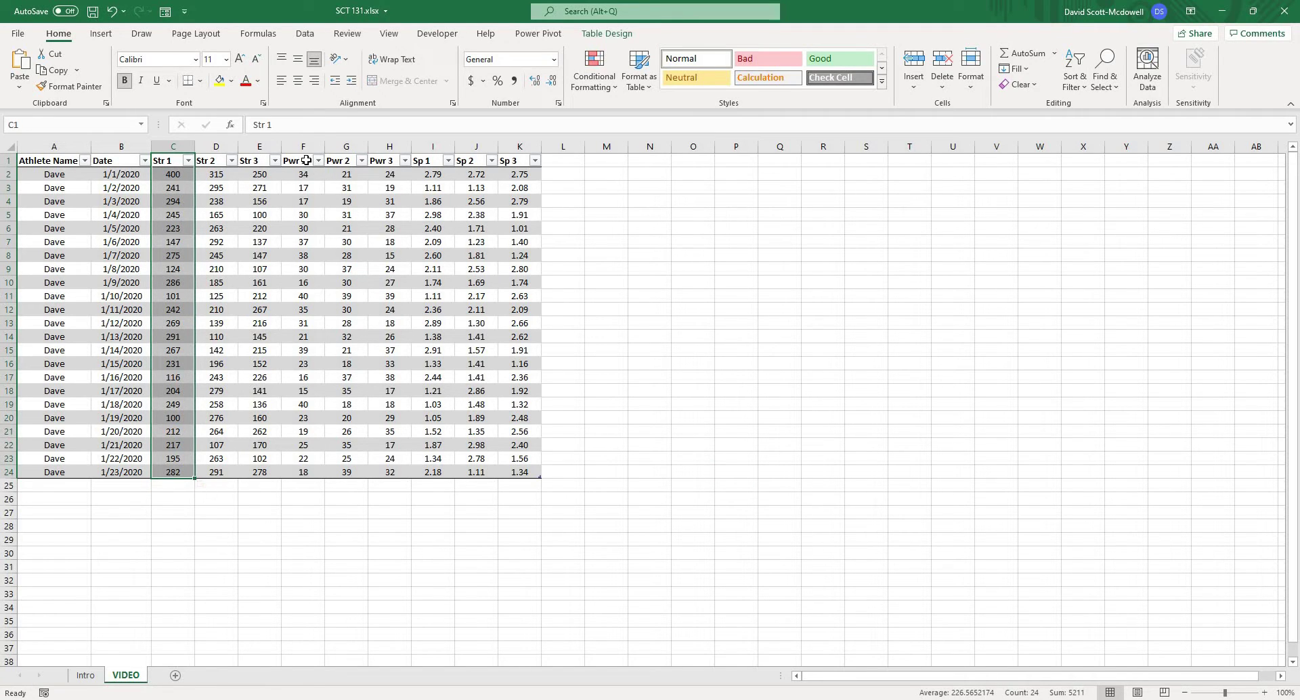
left_click_drag(305, 163, 300, 472)
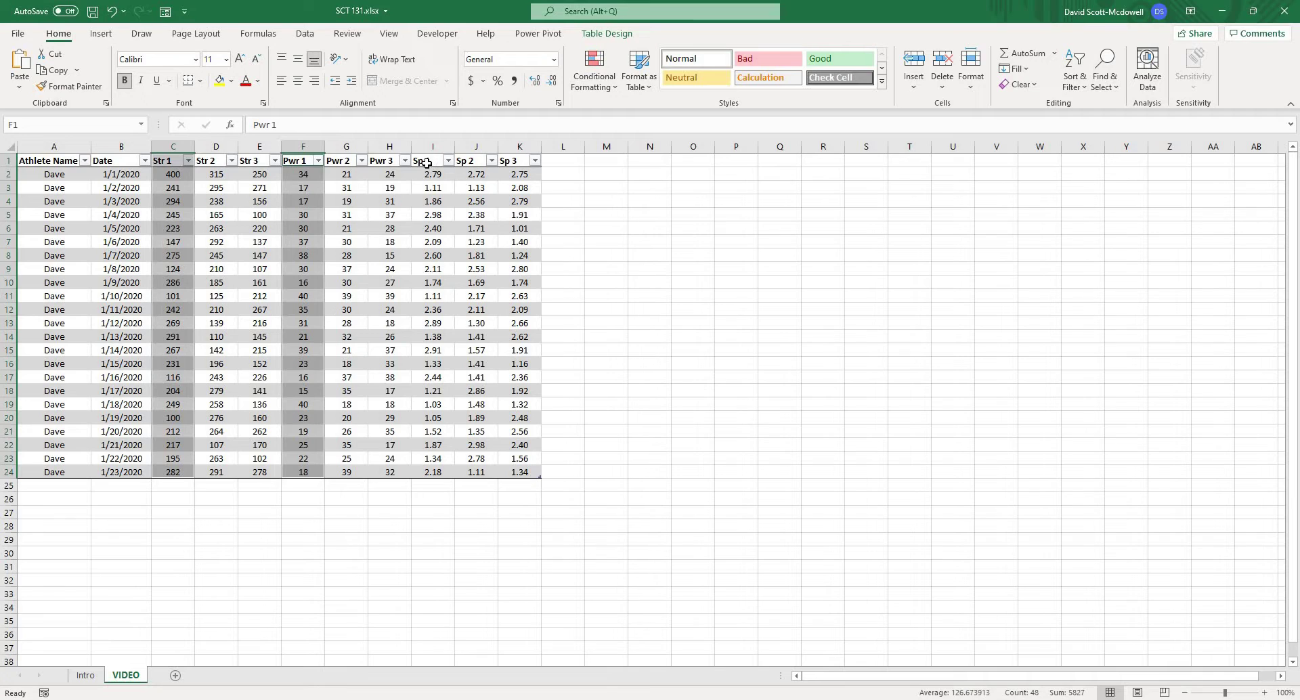
left_click_drag(432, 162, 430, 472)
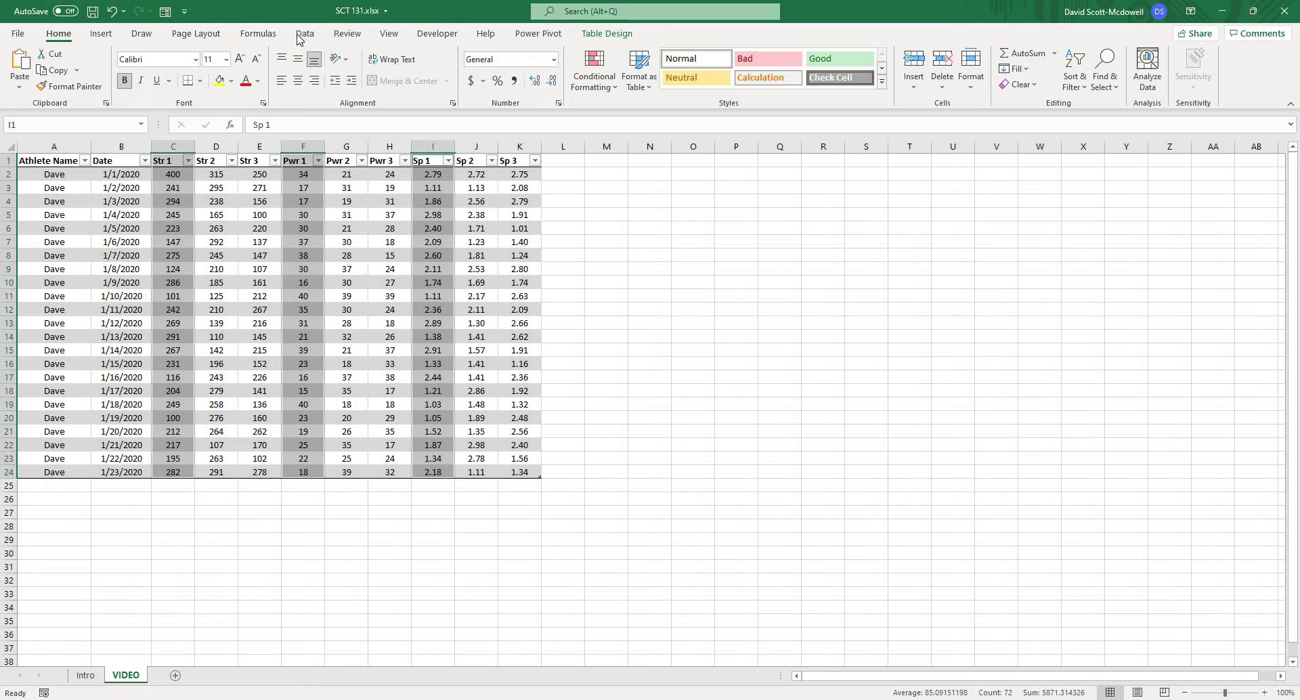
left_click(107, 34)
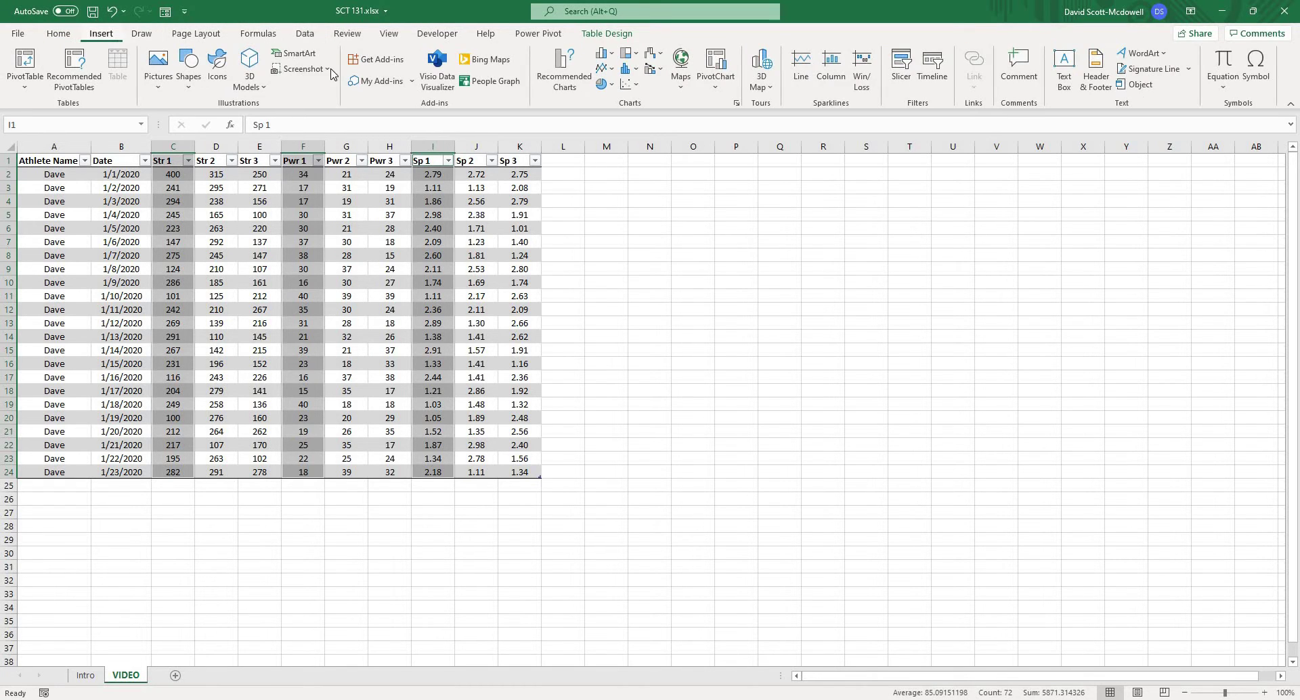
left_click(561, 74)
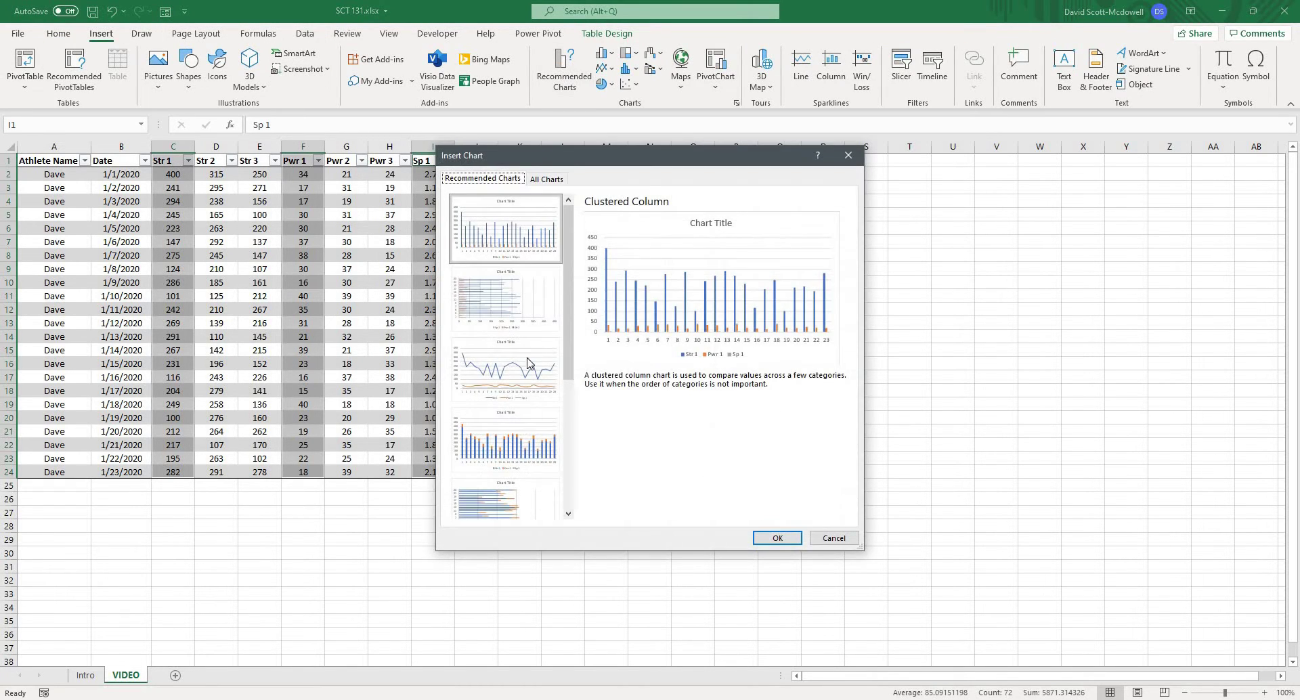
left_click(513, 373)
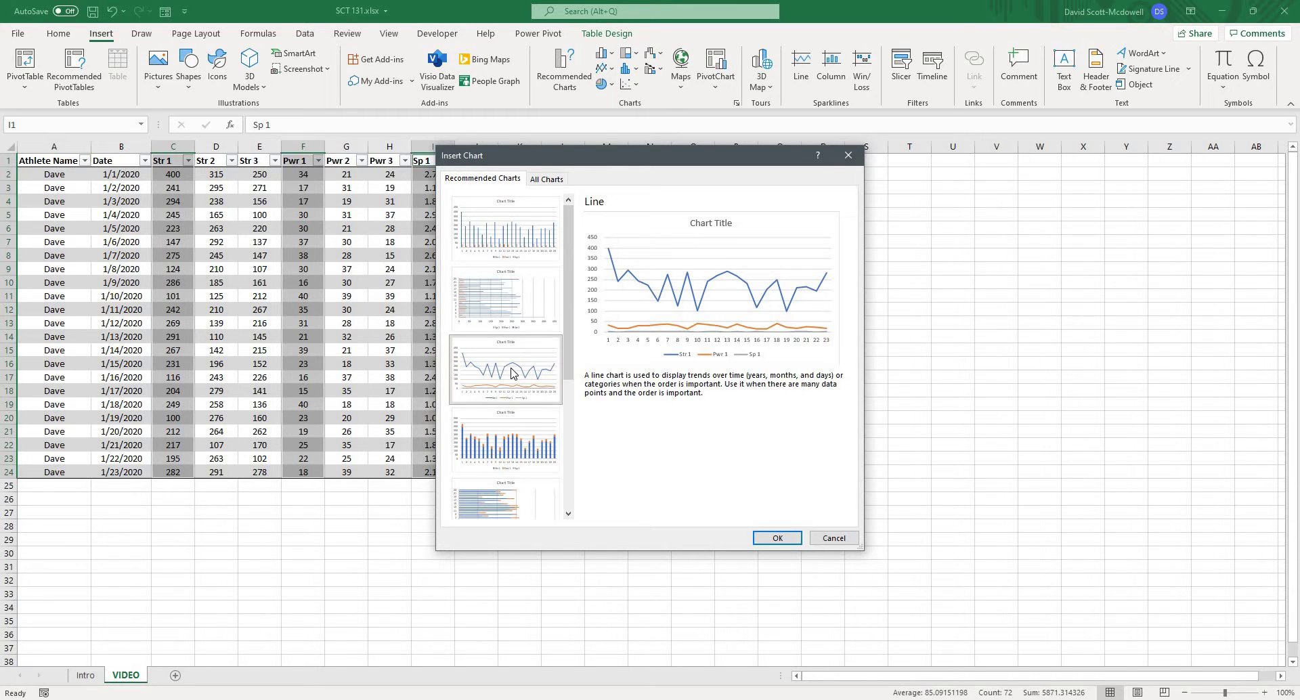
left_click(767, 542)
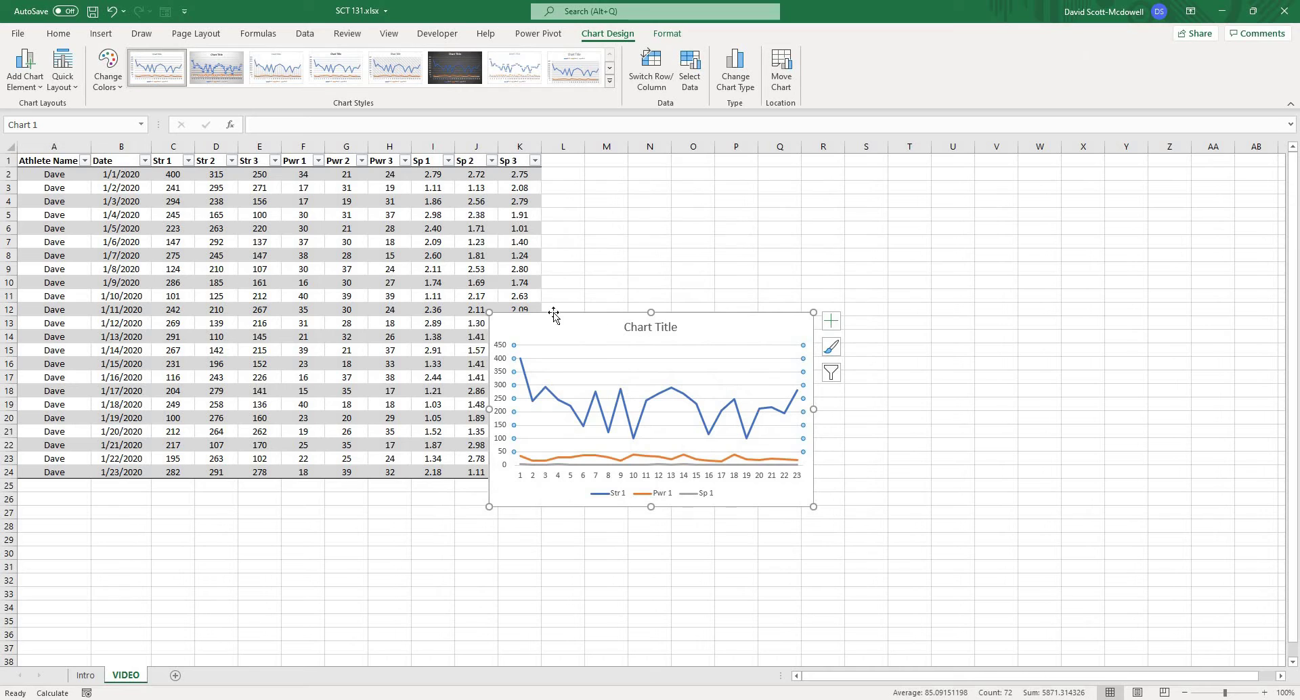
left_click_drag(528, 315, 355, 184)
left_click_drag(640, 373, 888, 531)
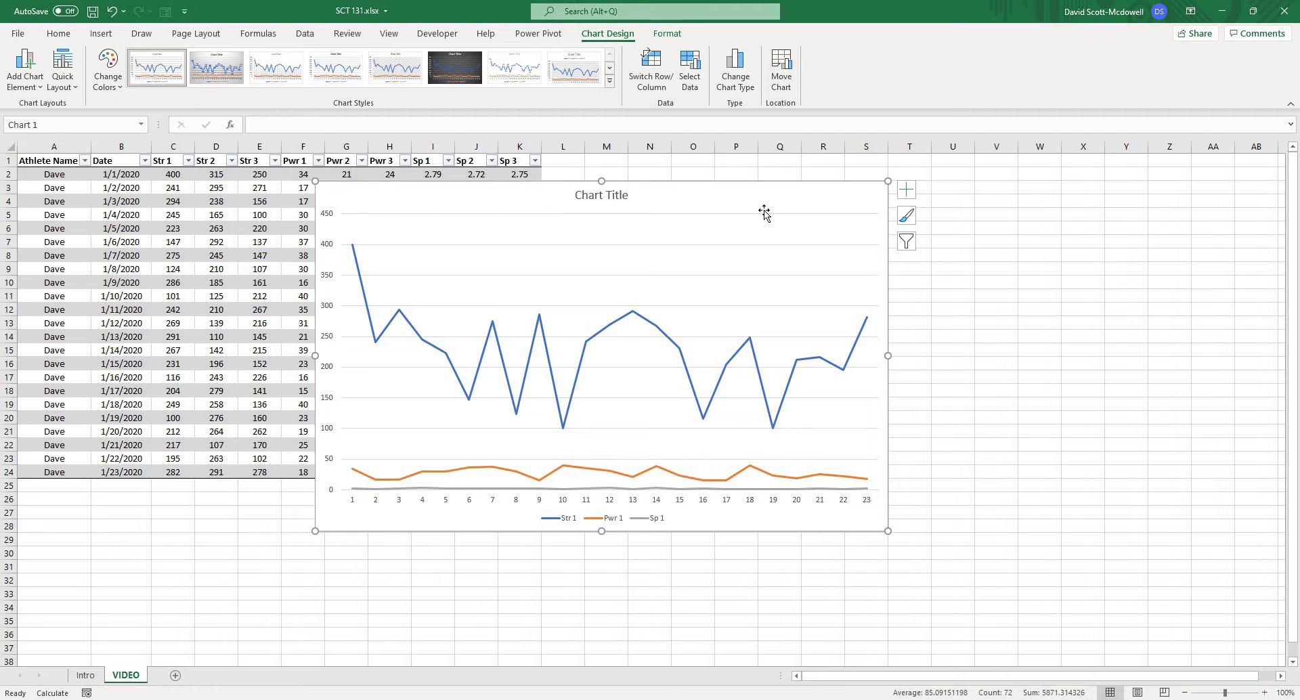
key("Delete")
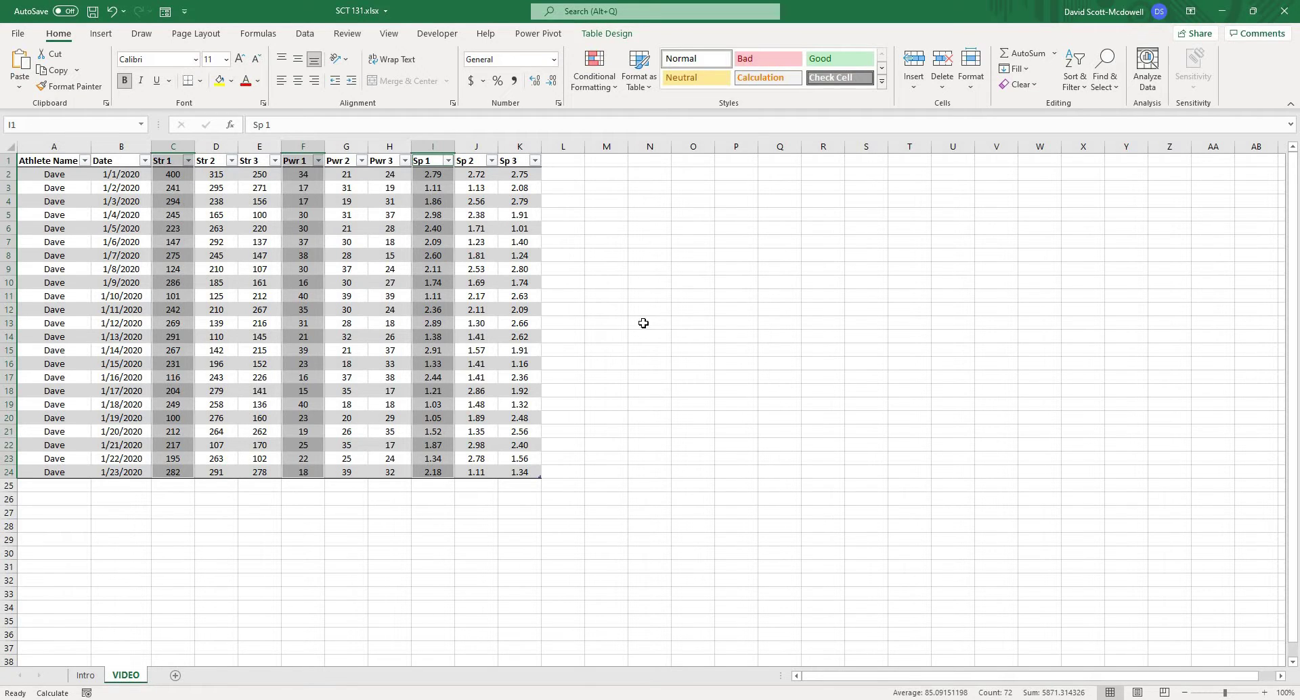
left_click(736, 321)
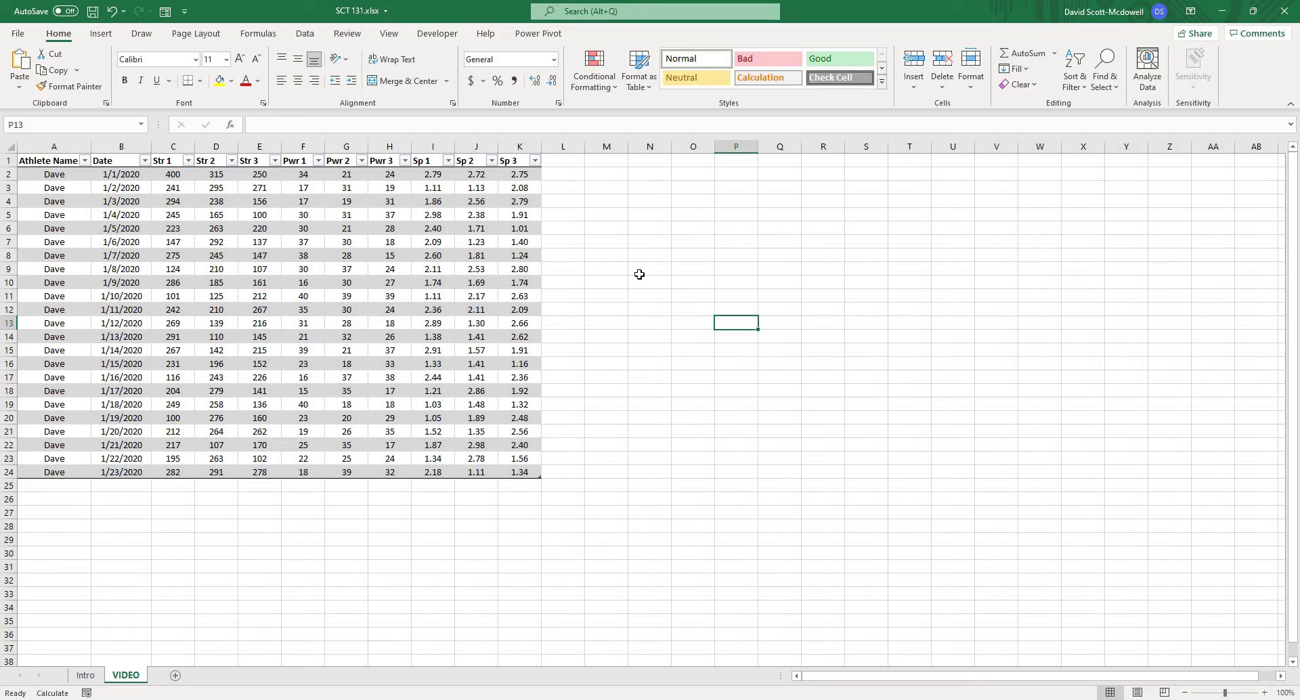
left_click(639, 273)
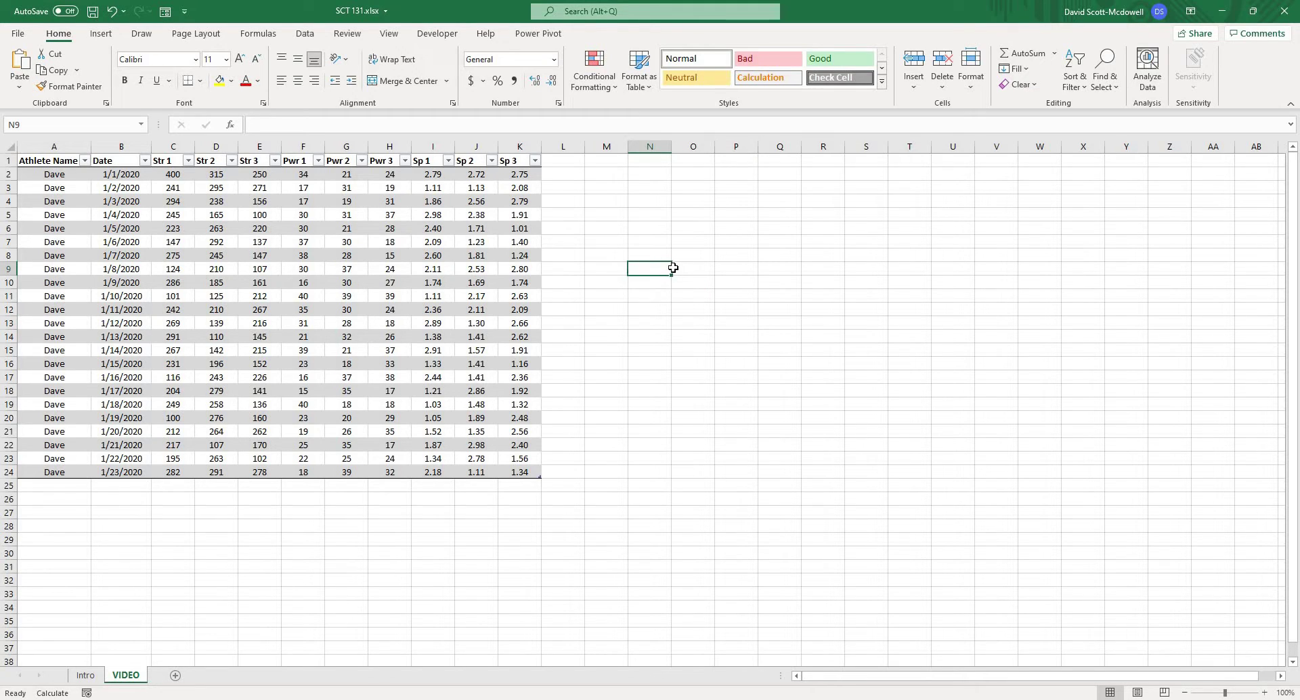
left_click(868, 335)
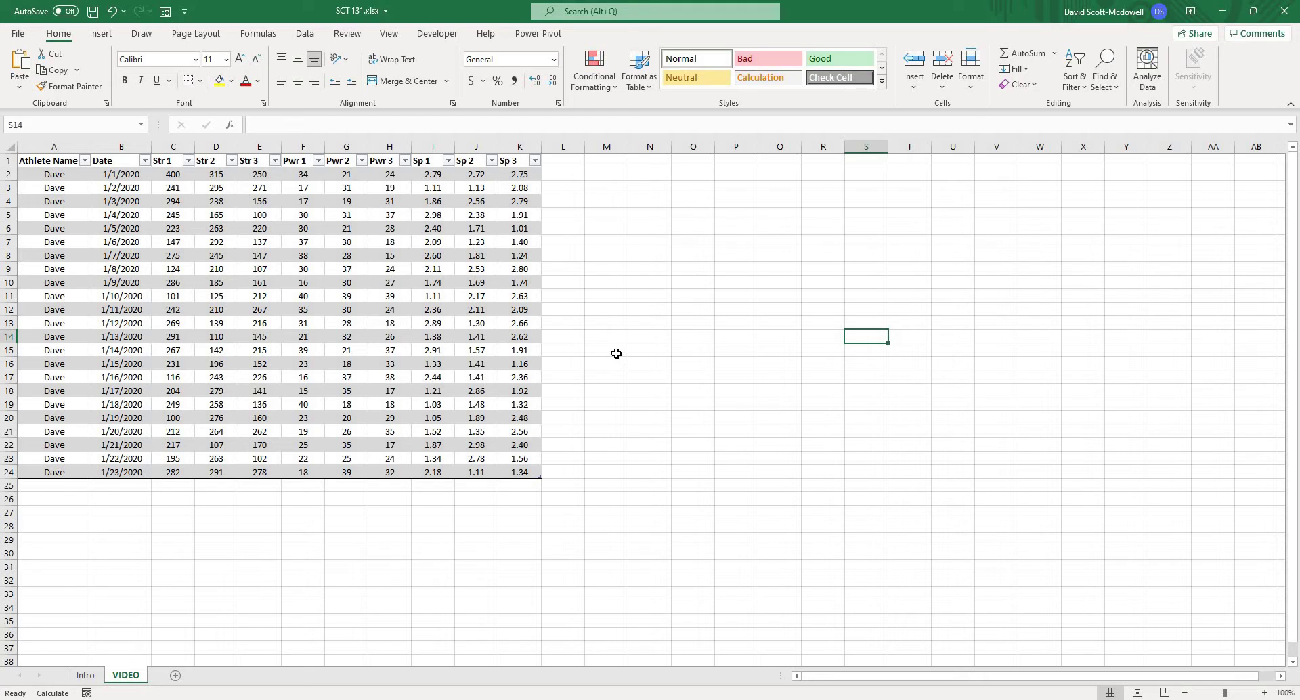
left_click(638, 486)
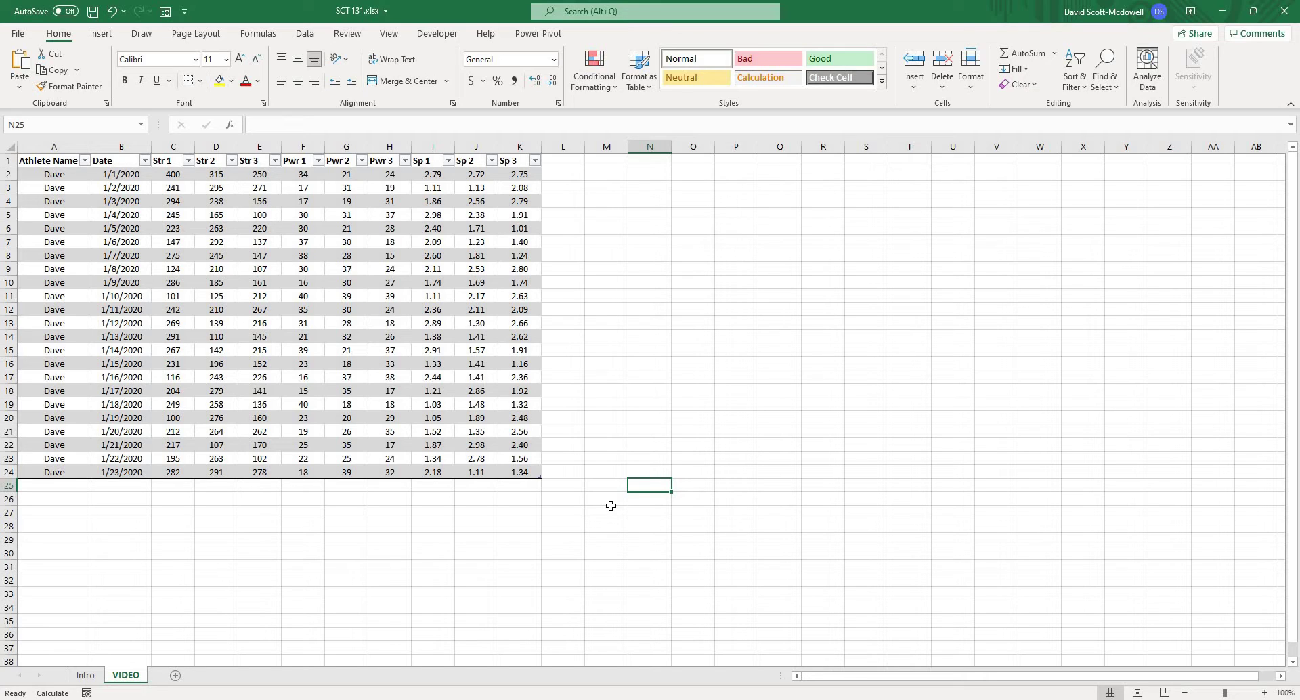
key("Down")
left_click(631, 514)
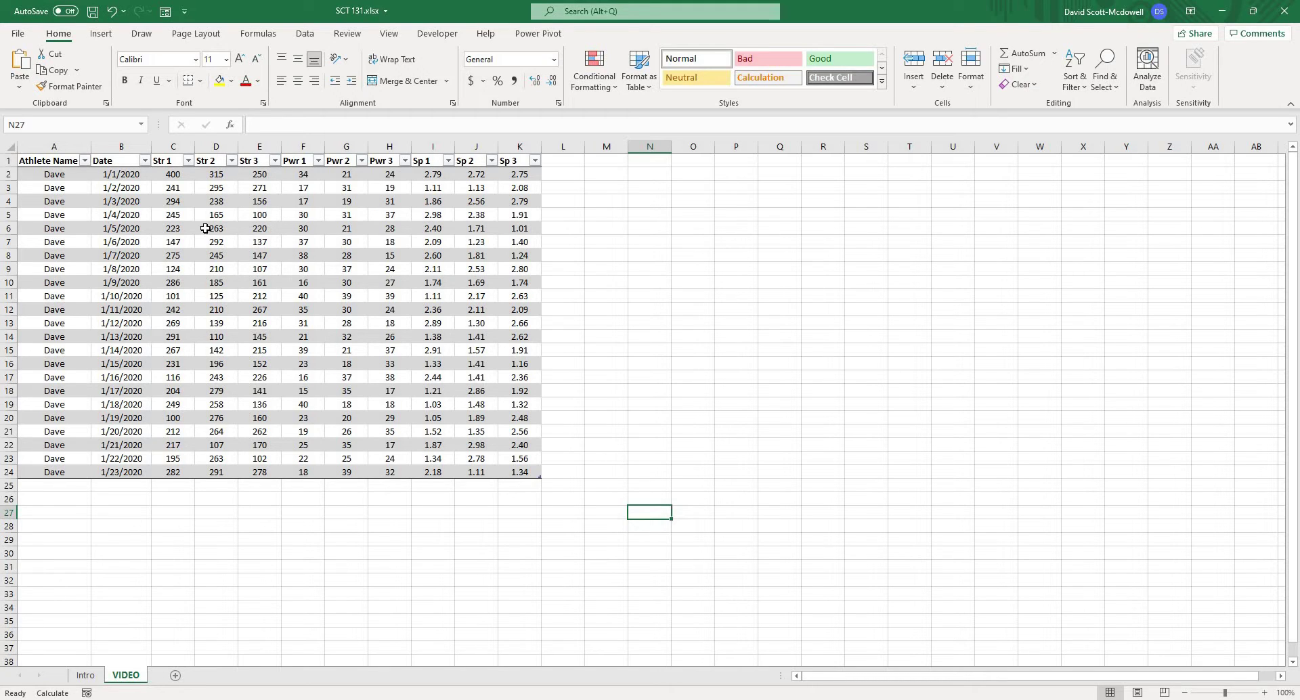
- Enter the heading Z-Score in cell P2
left_click(693, 214)
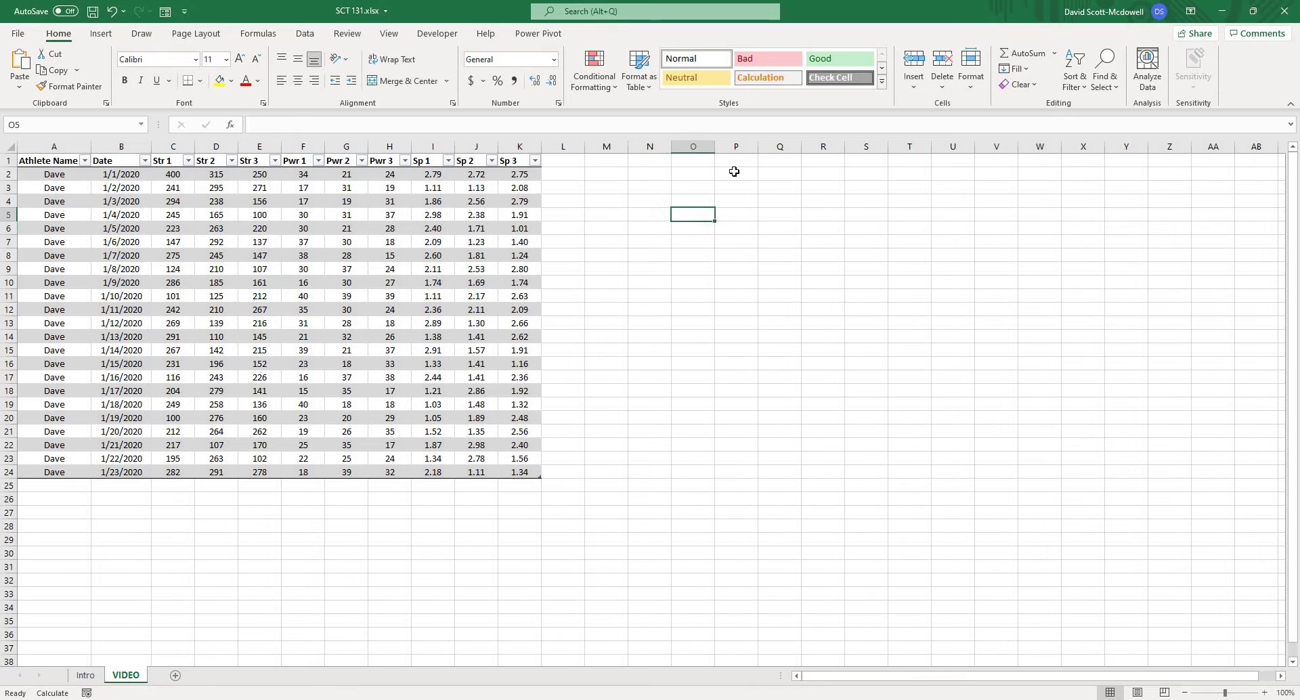
left_click(734, 172)
type("Z-Score")
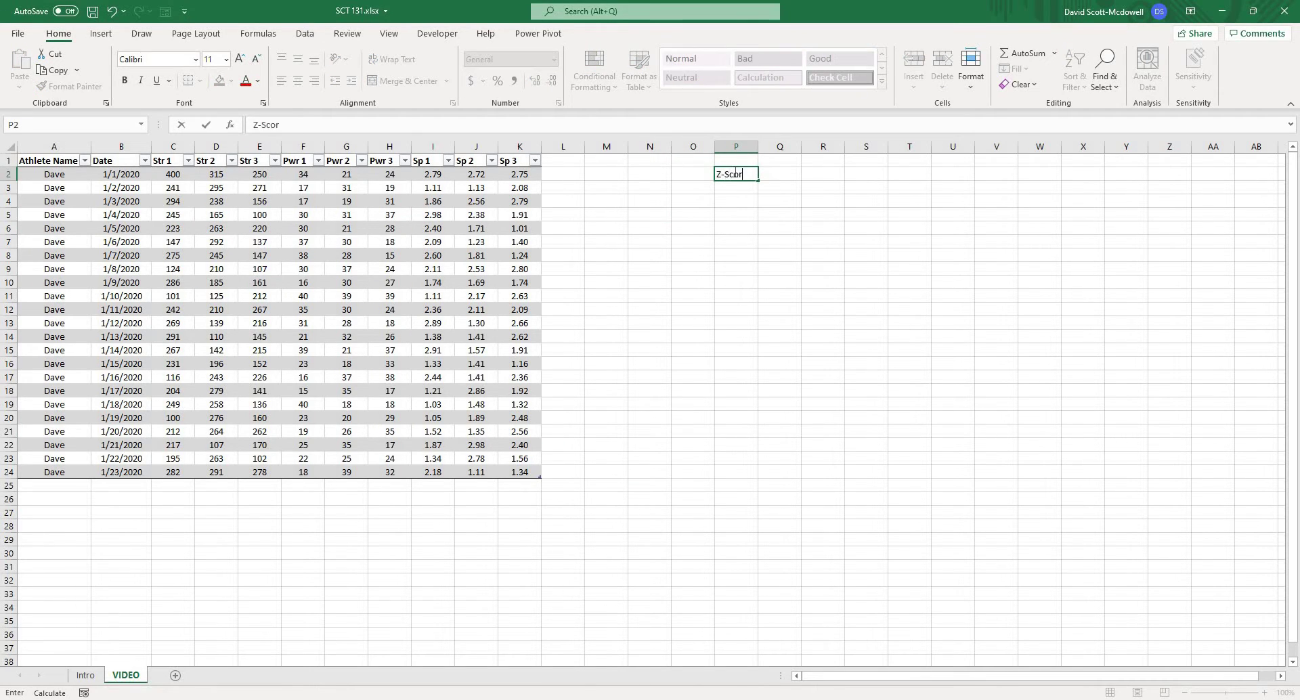
key("Return")
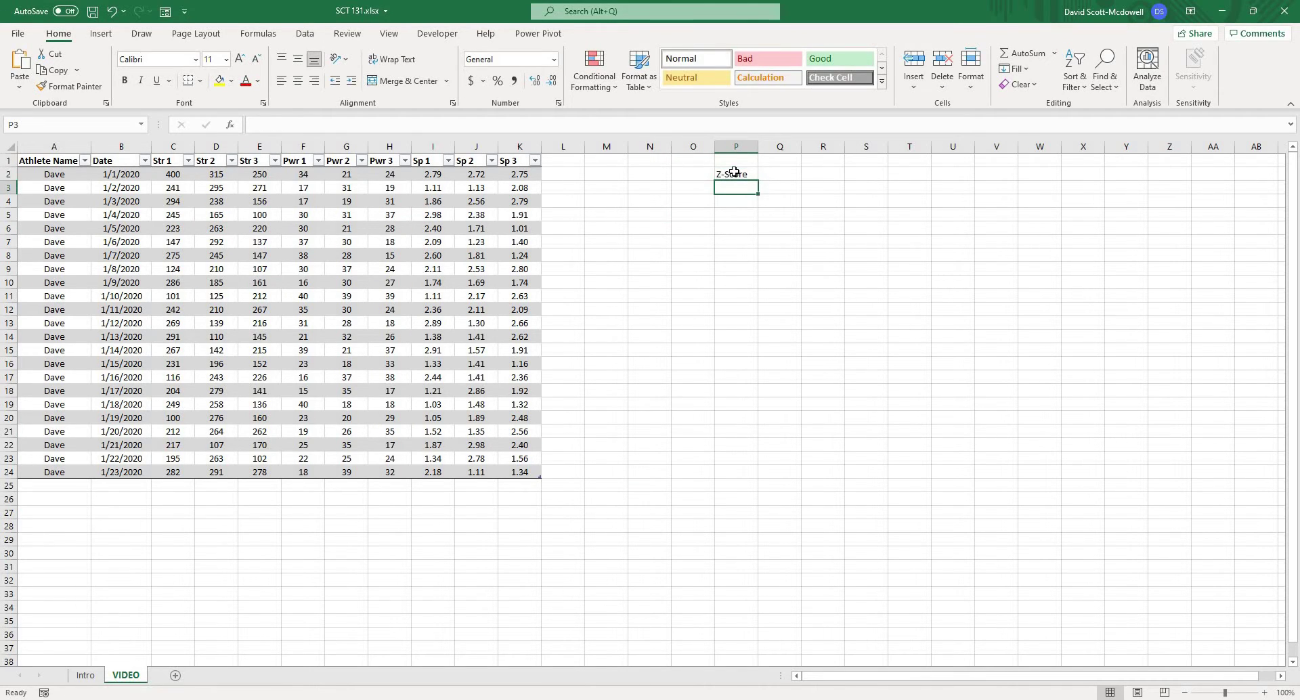
- Enter the example mean 50 in P7 and the SD 10 below it
left_click(897, 267)
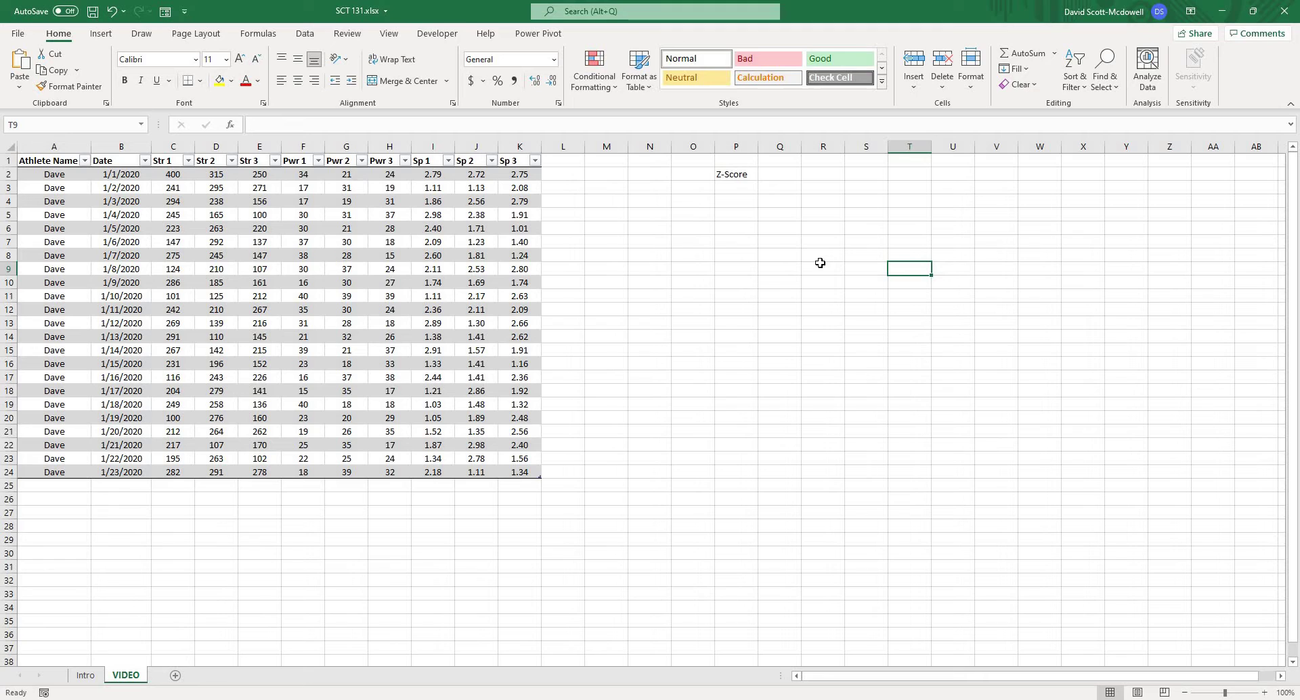
left_click(710, 309)
left_click(789, 290)
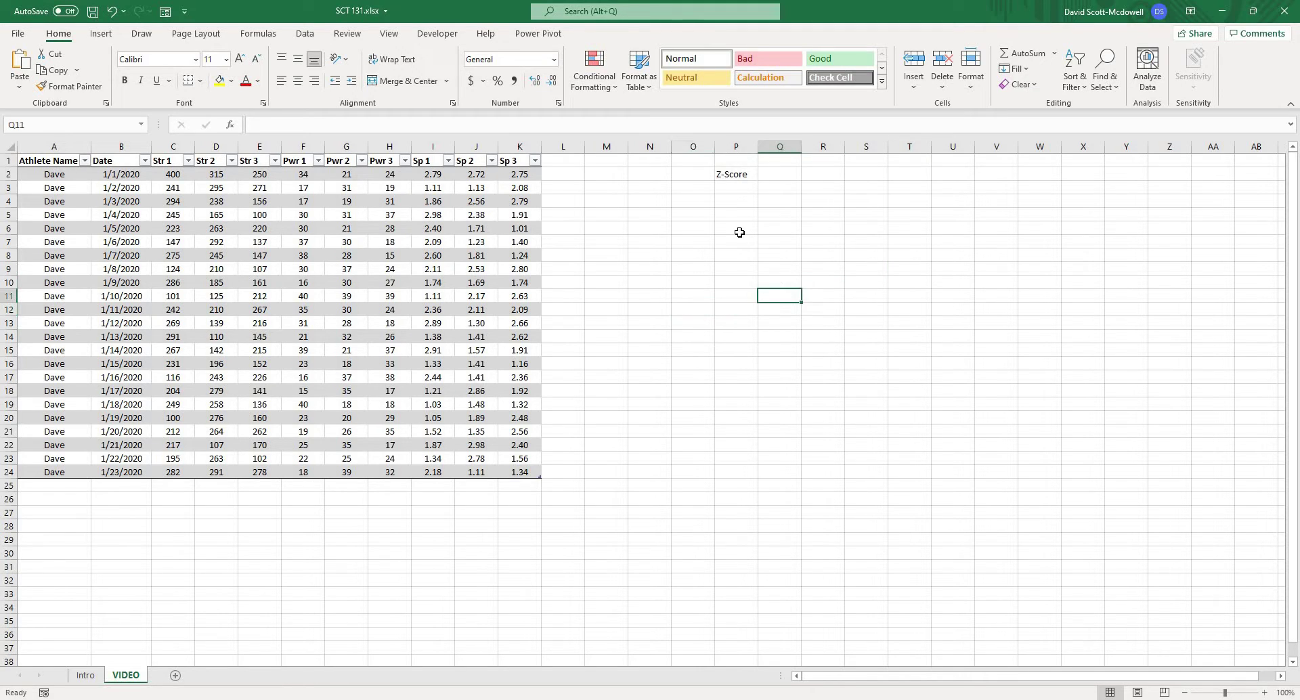
left_click(739, 239)
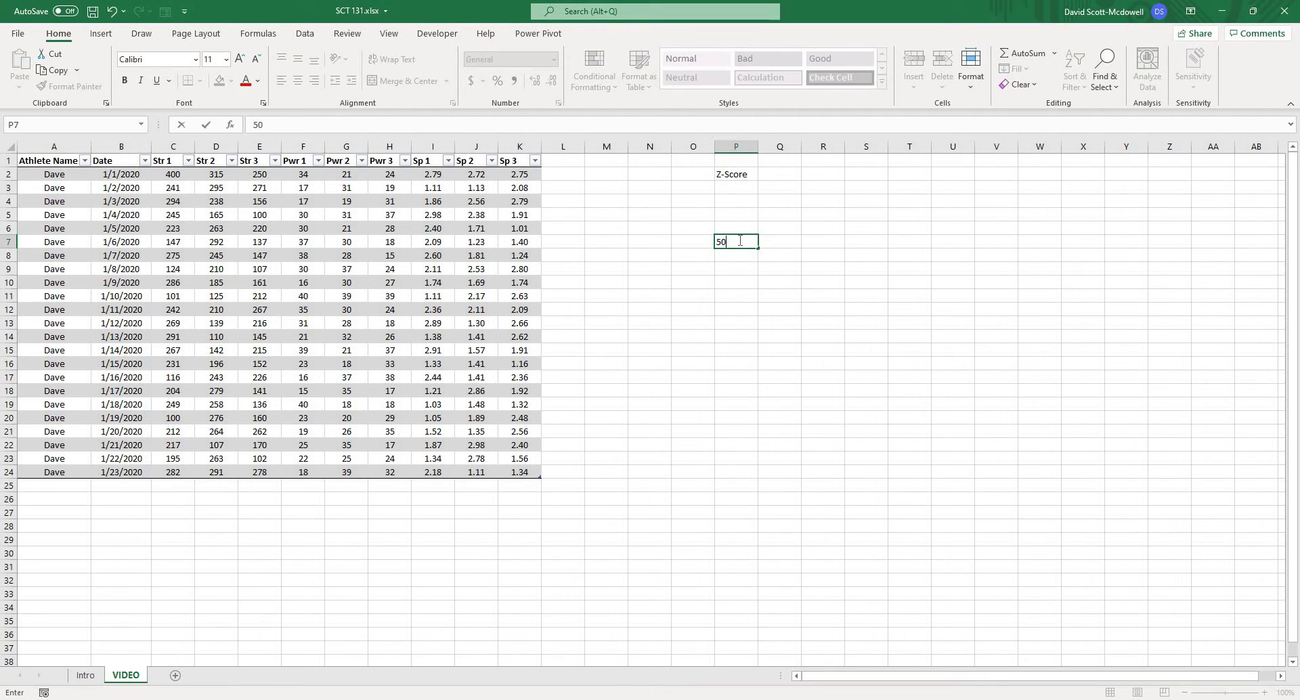
key("Return")
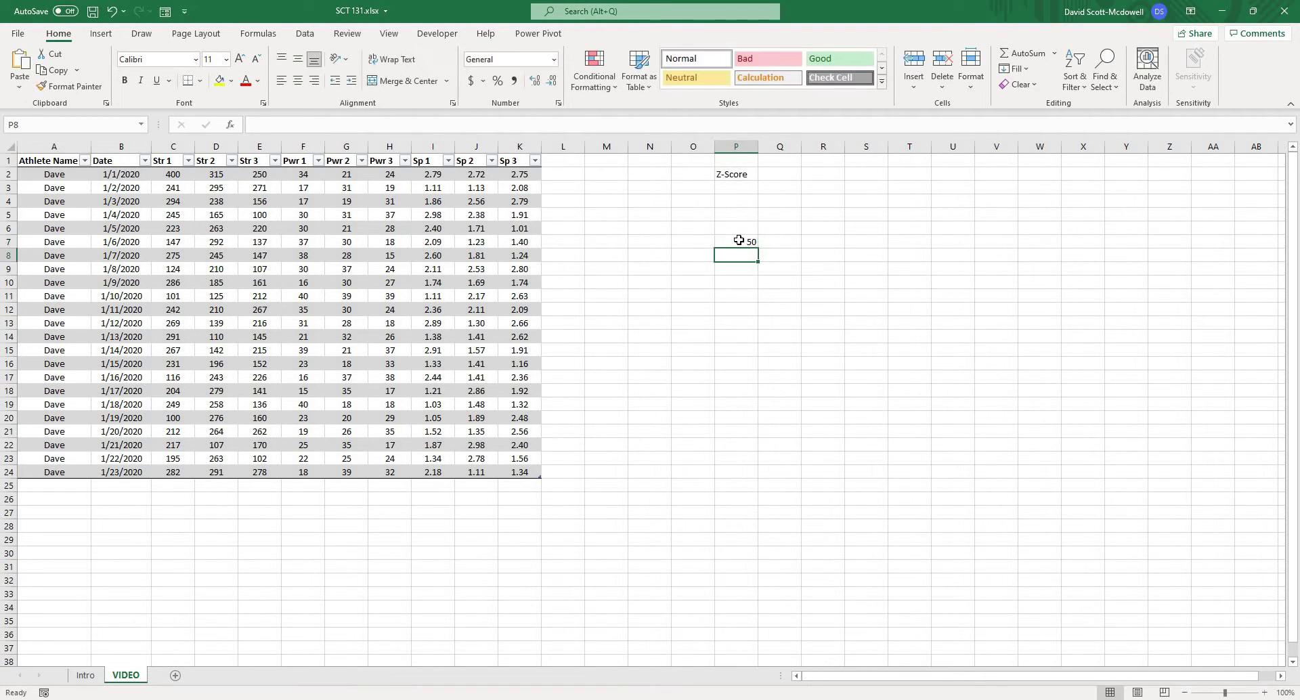
type("SD 10")
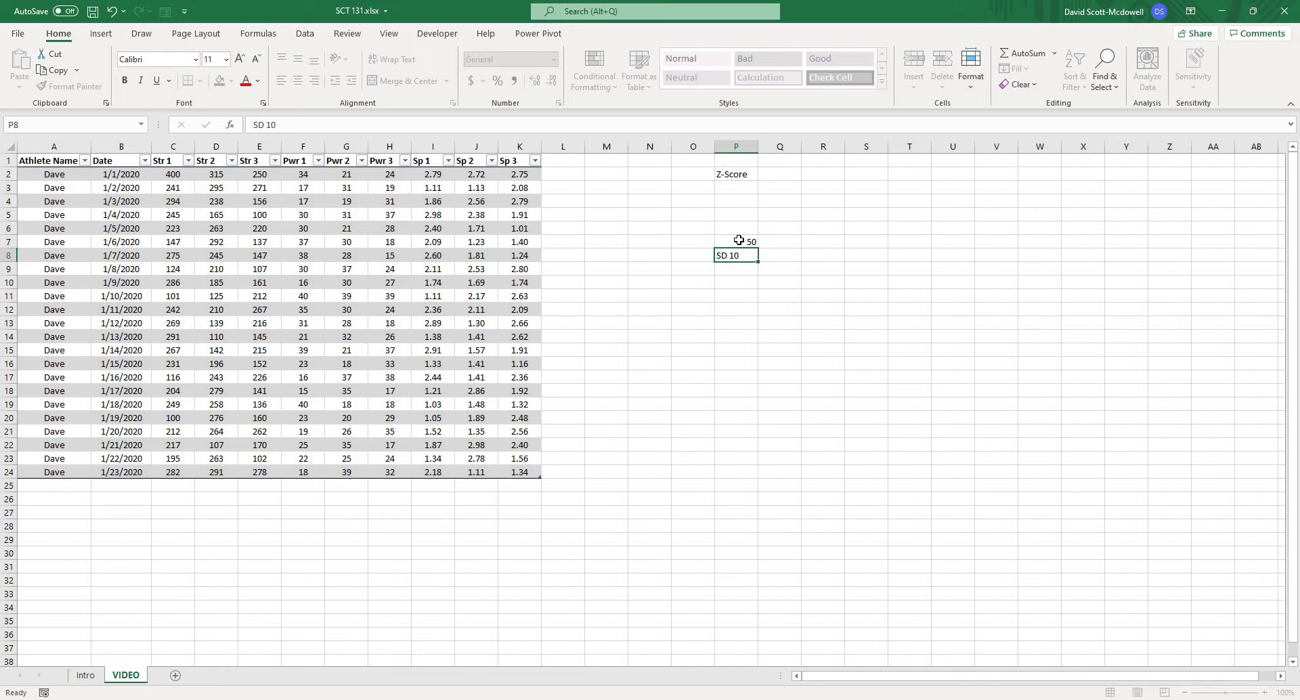
key("Return")
- Enter a sample score of 60 in P9 with its Z-score of 1 beside it
key("Right")
key("Up")
key("Up")
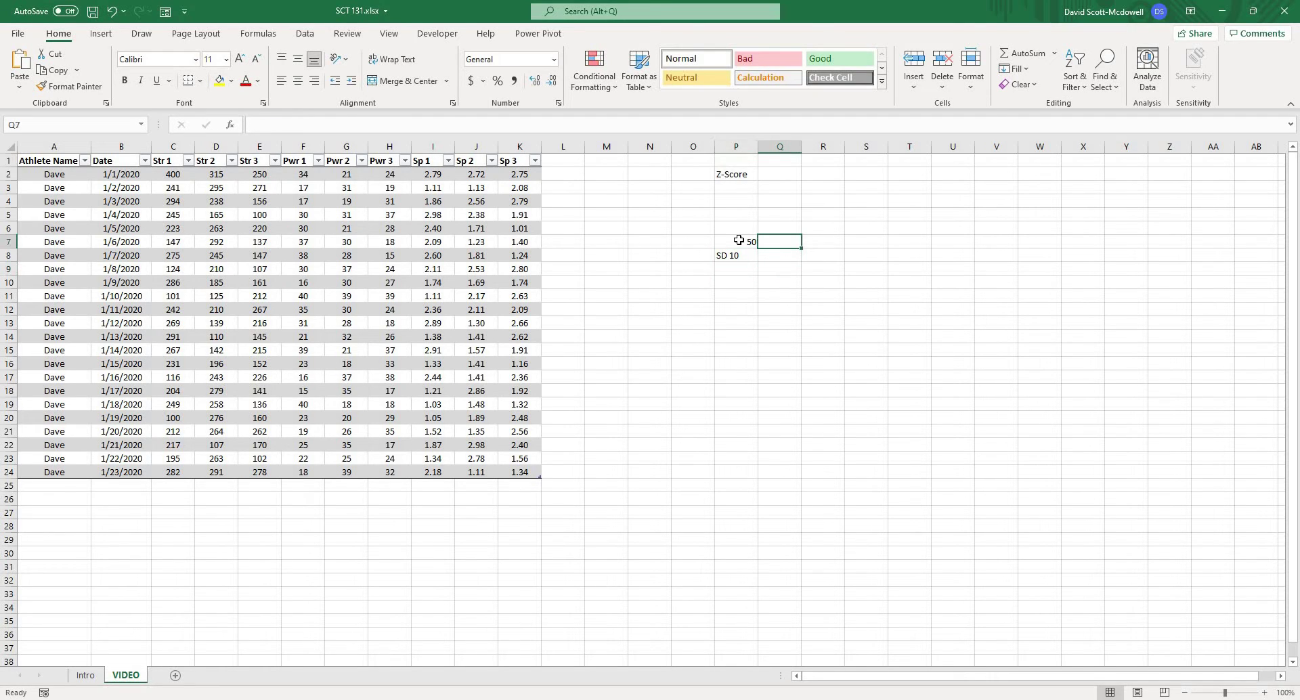
key("Down")
key("Down")
key("Down")
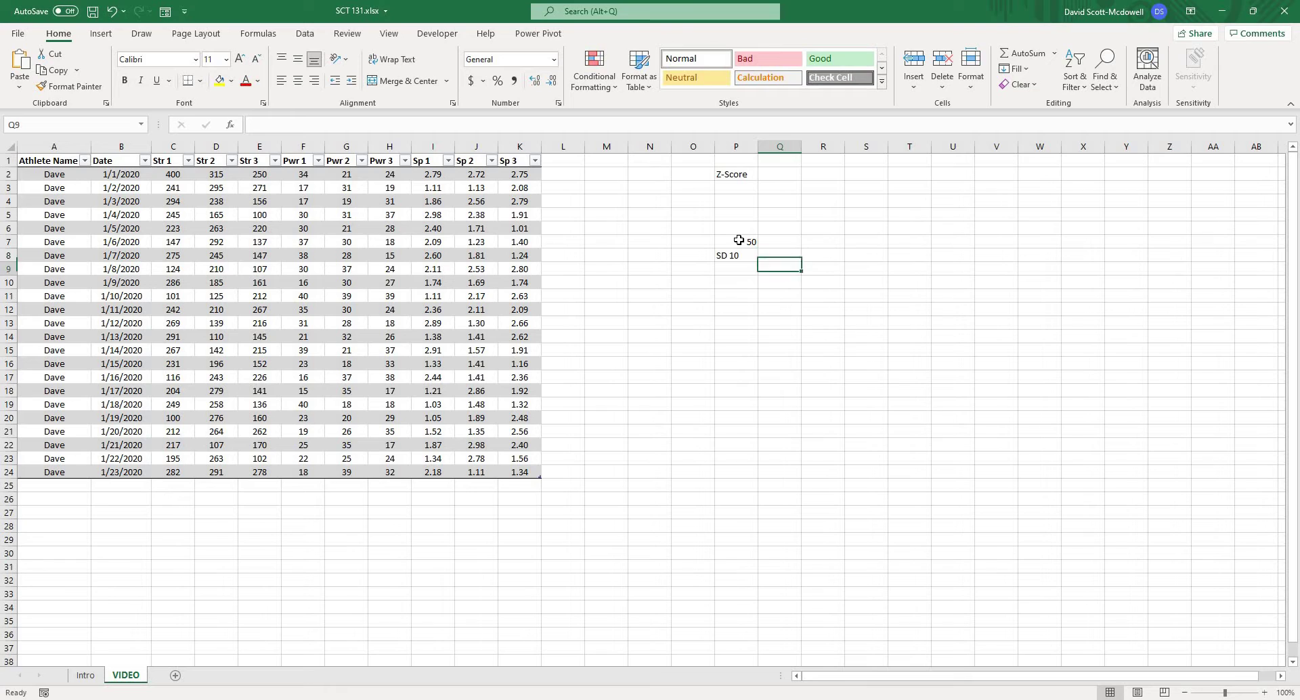
key("Left")
key("Up")
type("60")
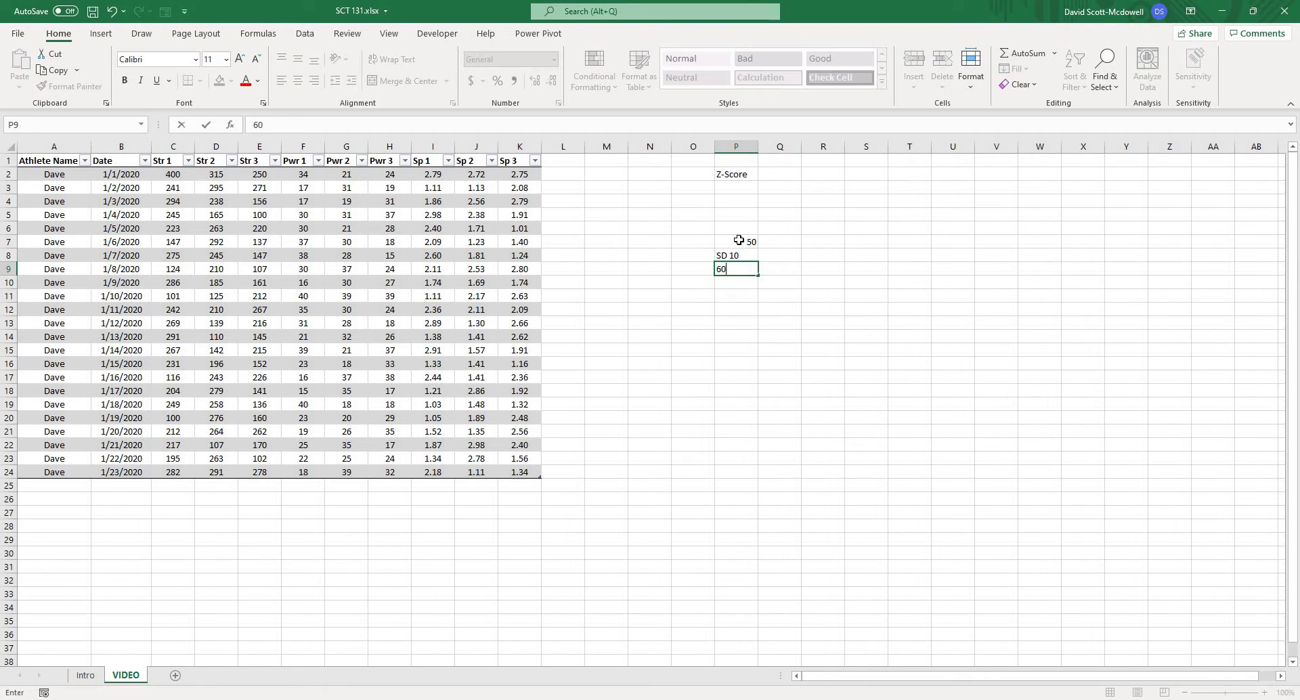
key("Return")
key("Right")
key("Up")
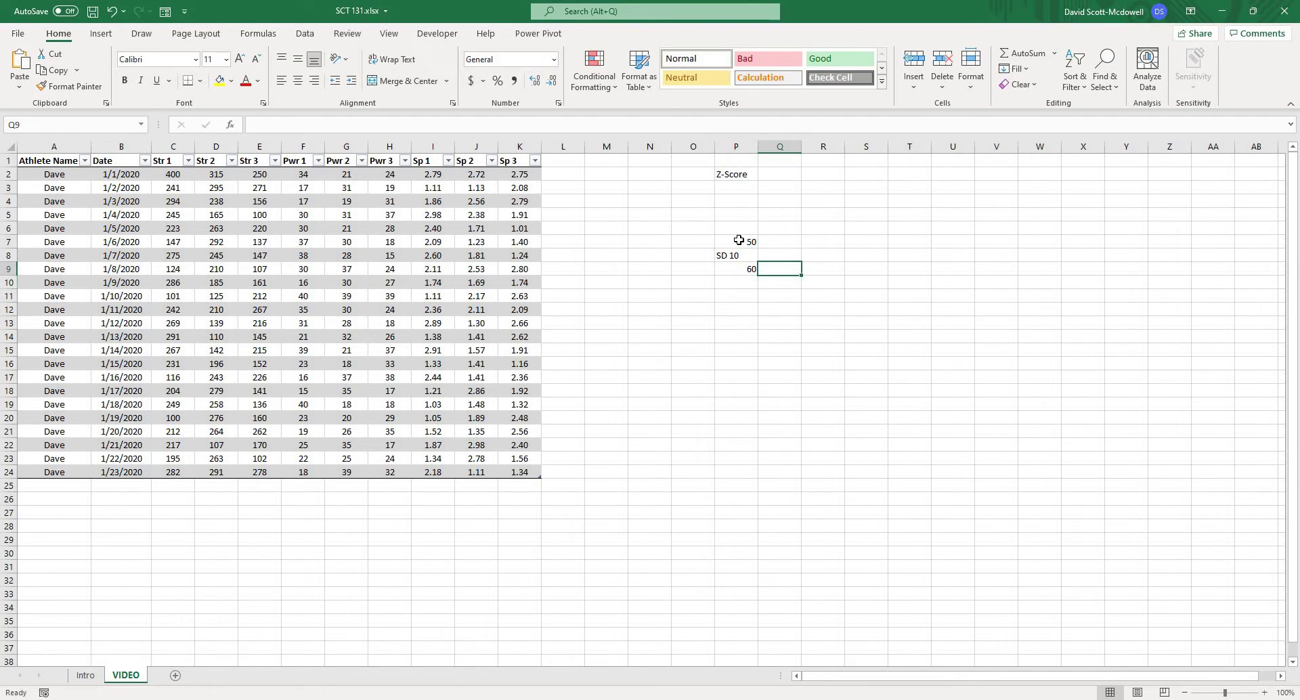
type("1")
key("Return")
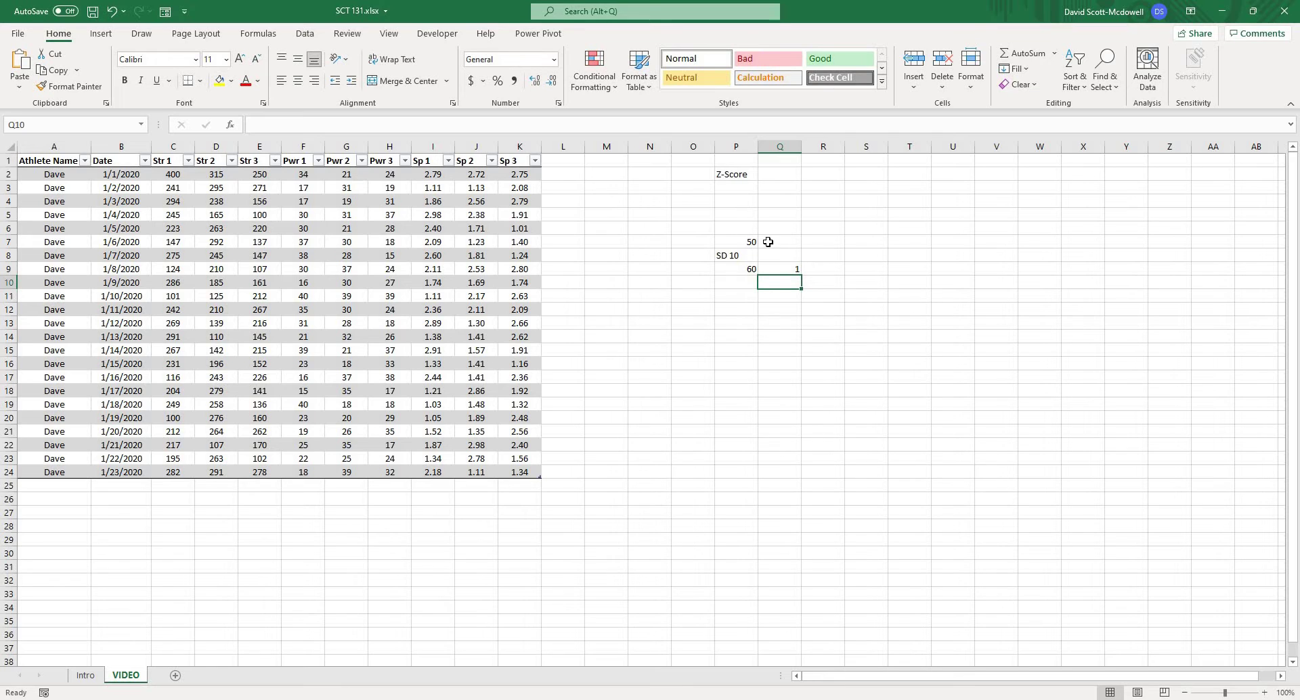
- Point out the score, SD and mean cells, then select the whole worked example
left_click(748, 271)
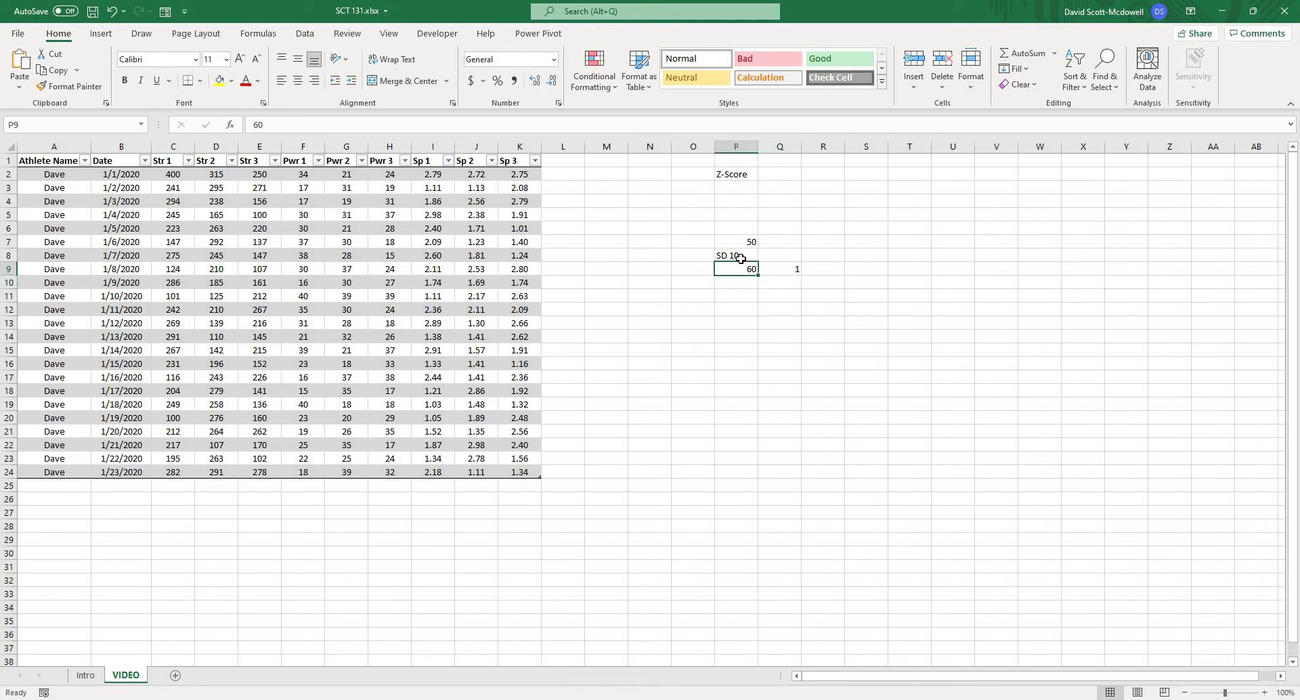
left_click(740, 256)
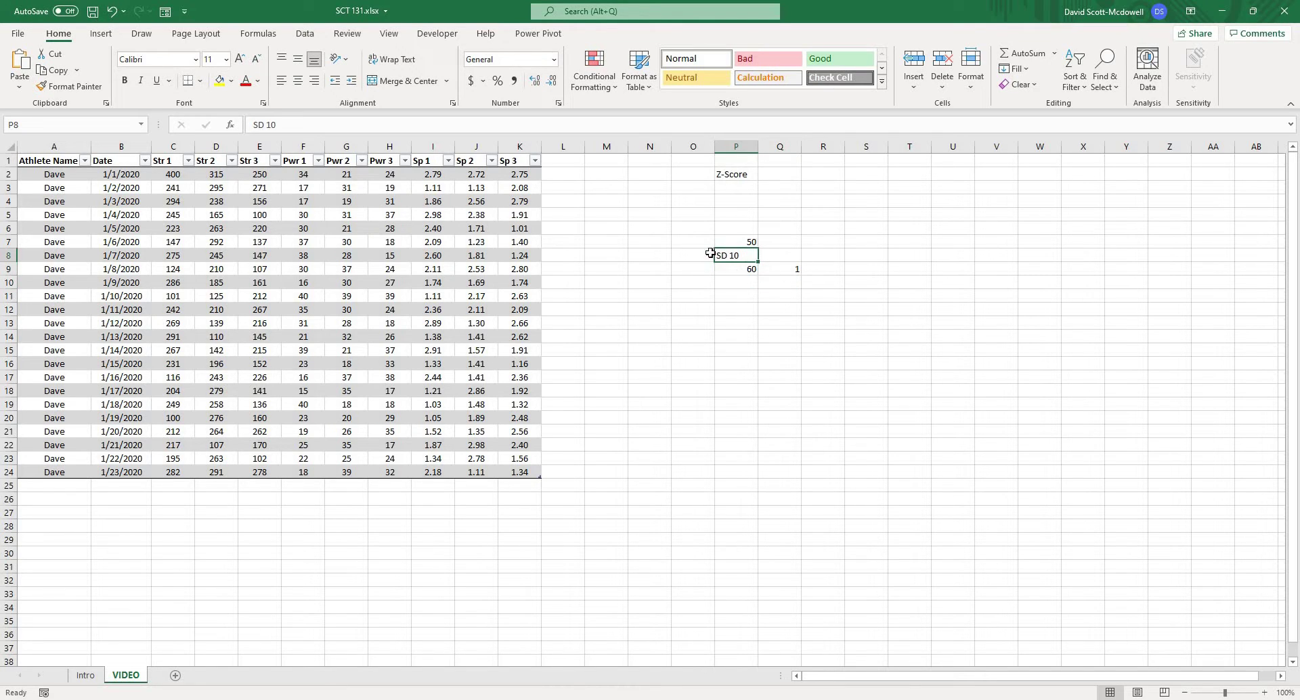
left_click(746, 244)
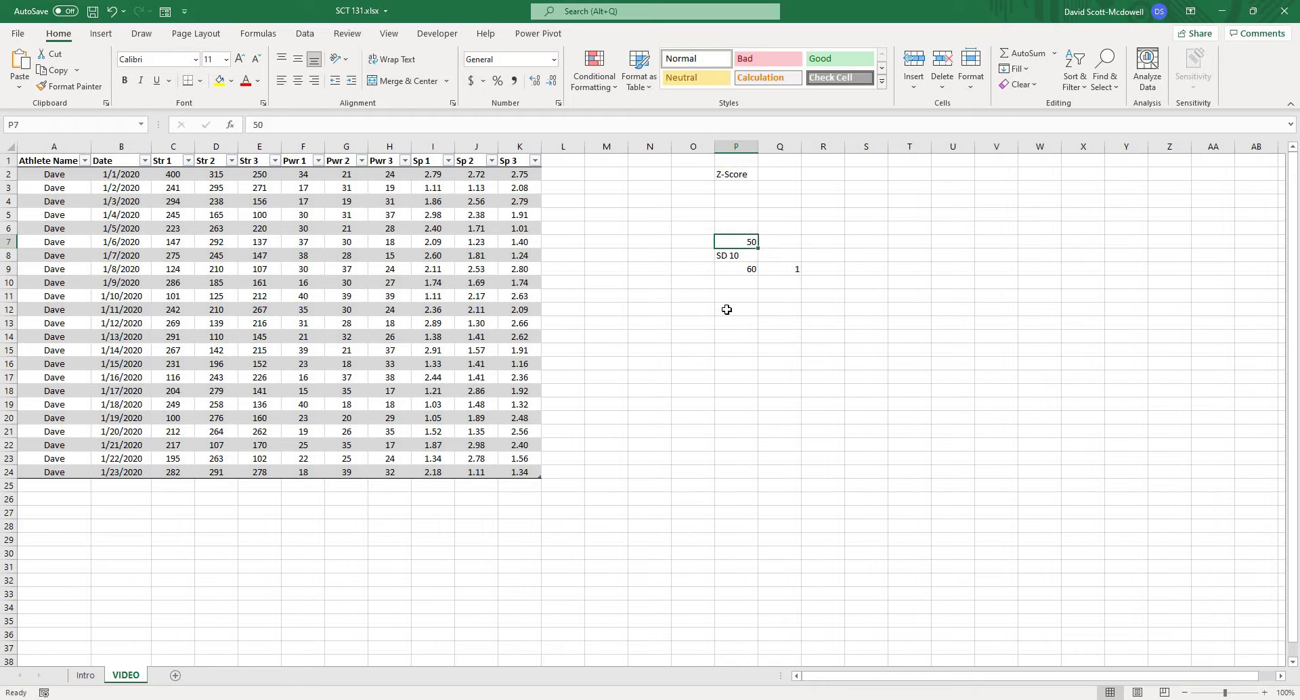
left_click(726, 308)
left_click_drag(712, 235, 851, 293)
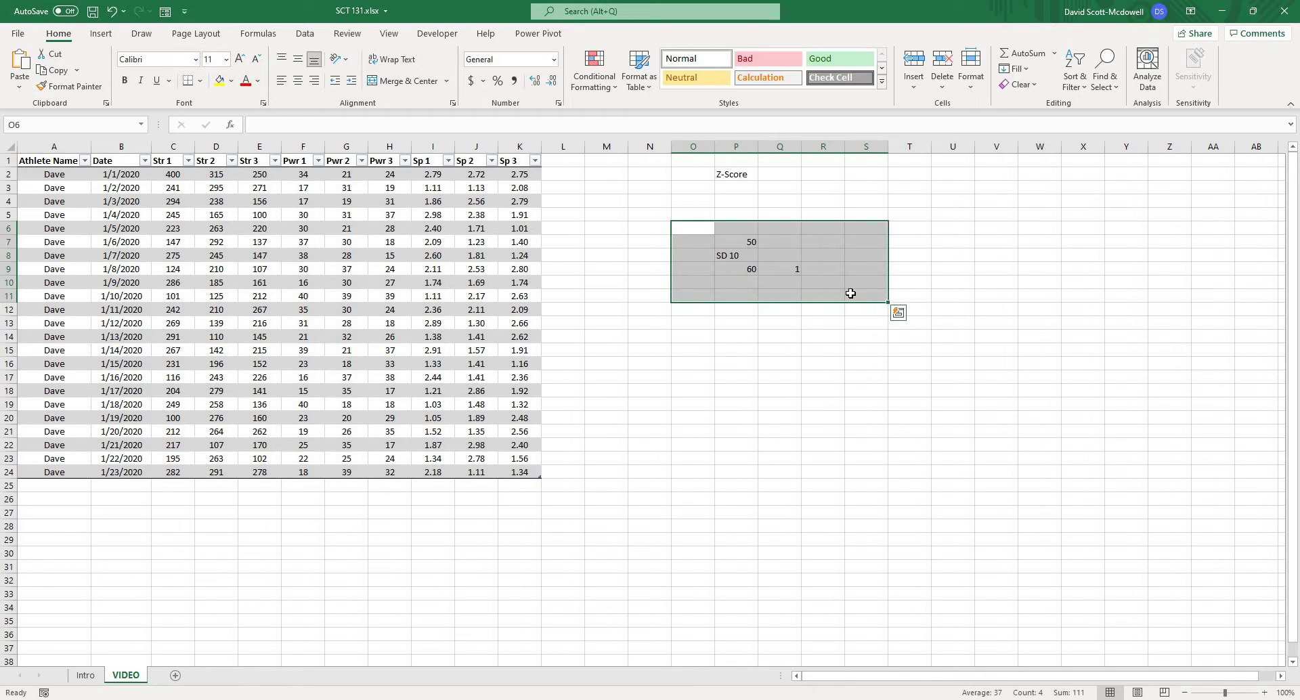
- Change the score to 40 and its Z-score to -1, then select the example values
left_click(743, 268)
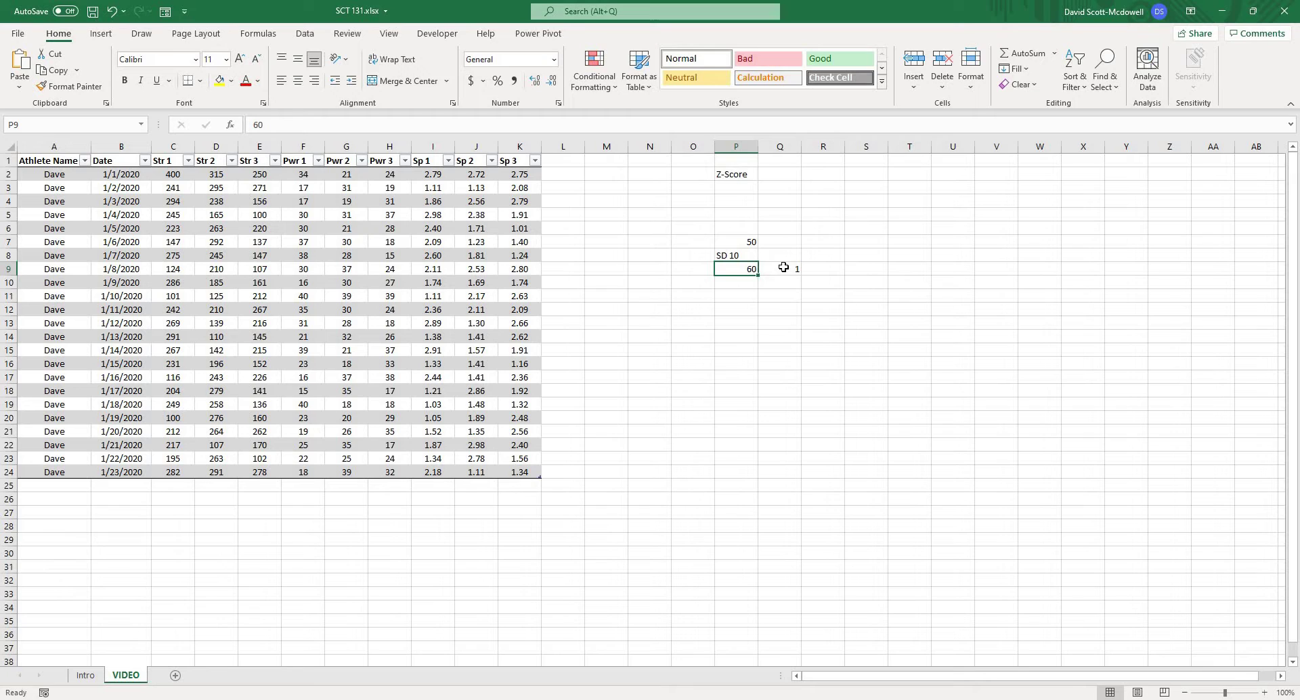
type("40")
left_click(783, 267)
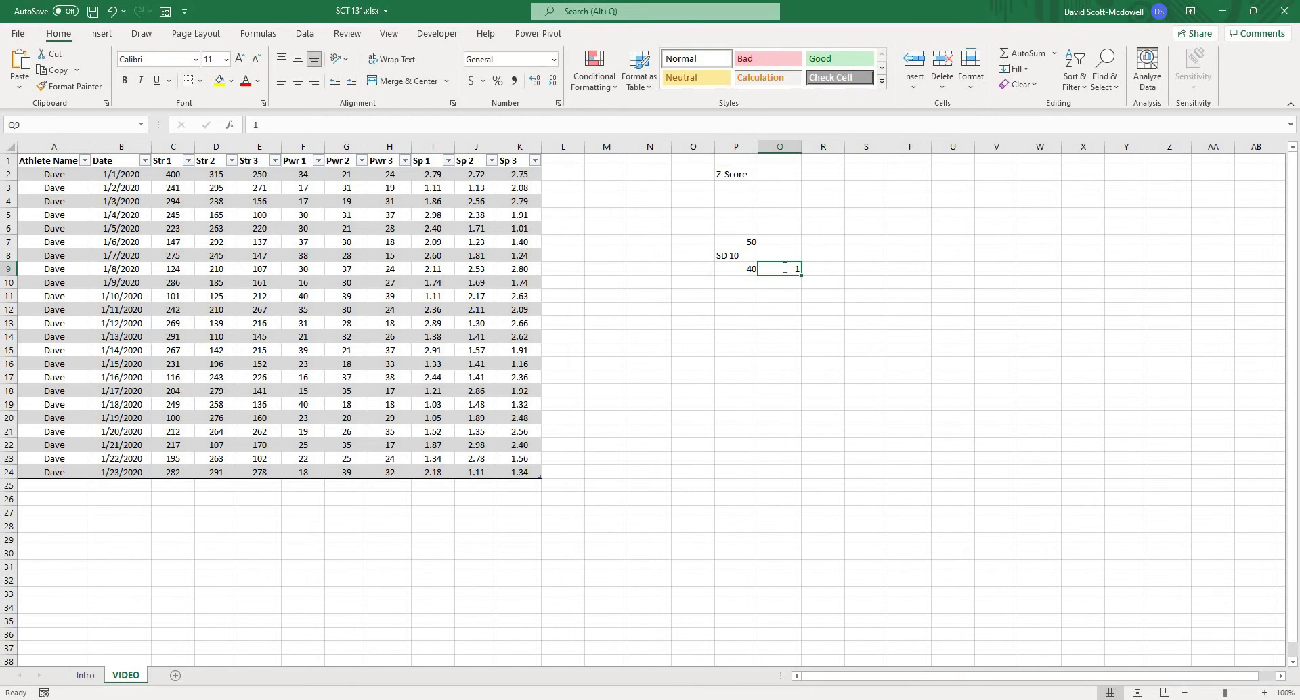
type("-1")
key("Return")
left_click(901, 337)
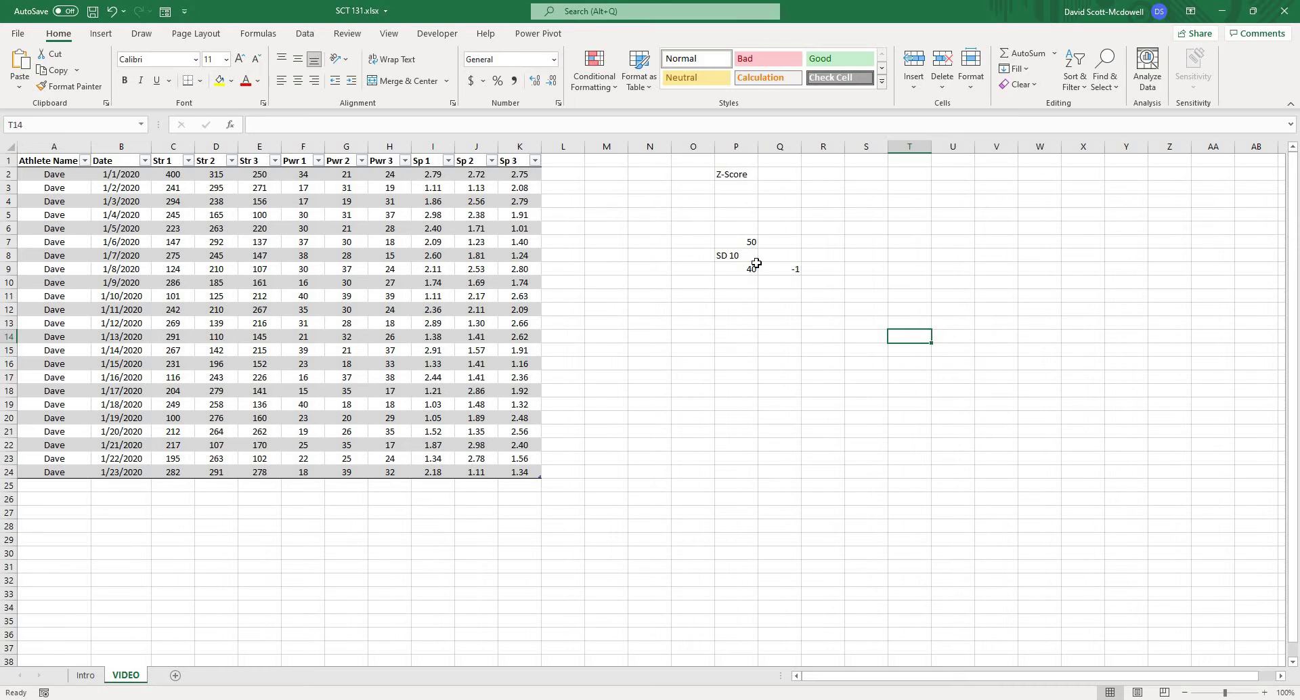
left_click_drag(718, 225, 846, 291)
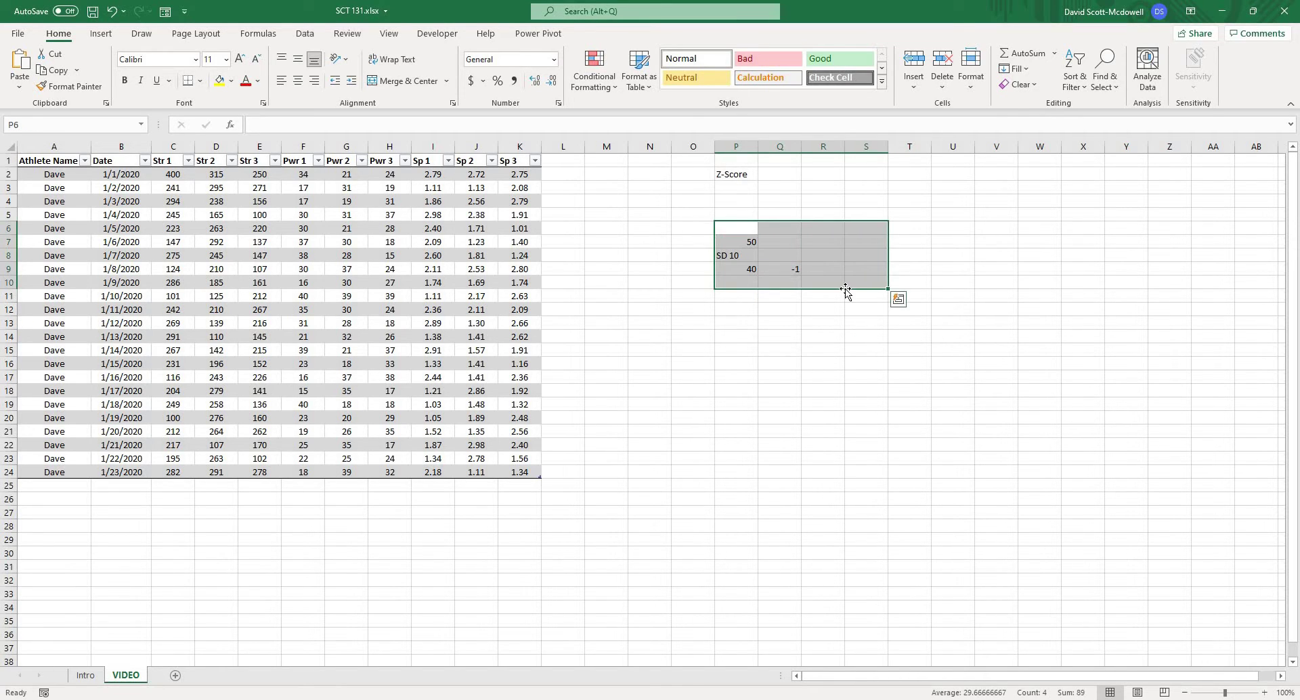
- Delete the worked example values and add a Z Str1 header in L1
key("Delete")
left_click(639, 225)
left_click(561, 160)
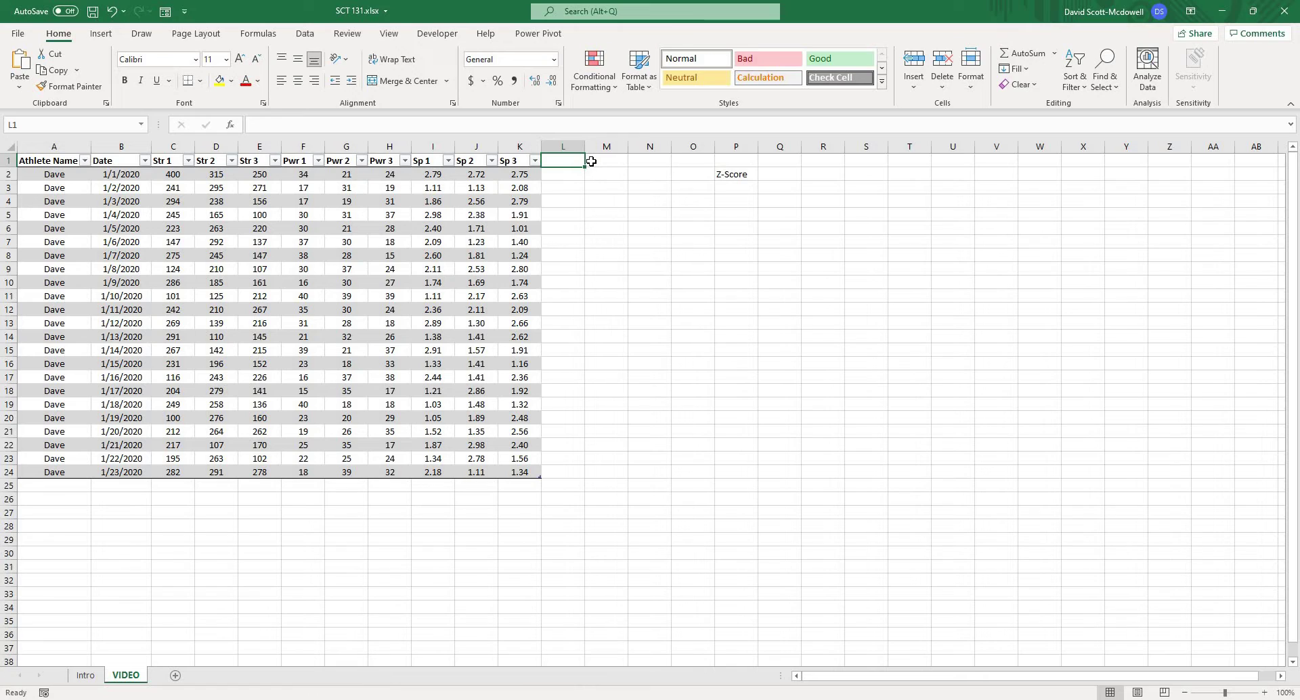
type("Z Str1")
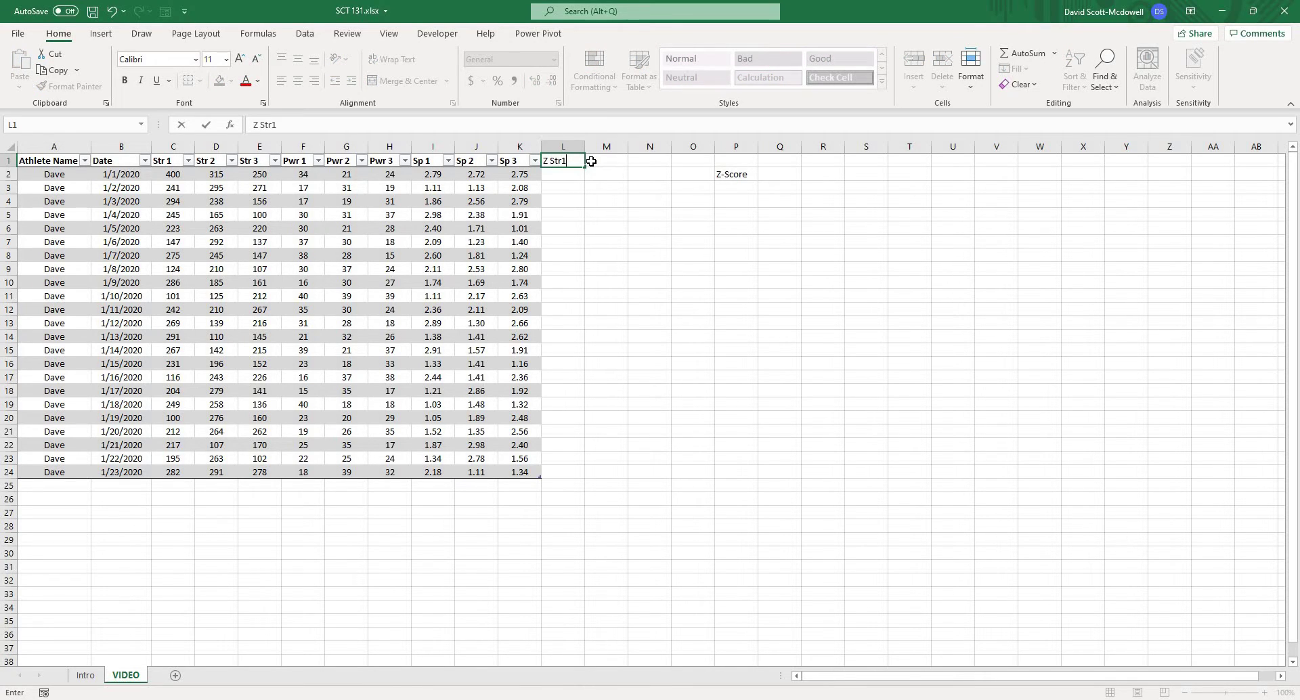
key("Return")
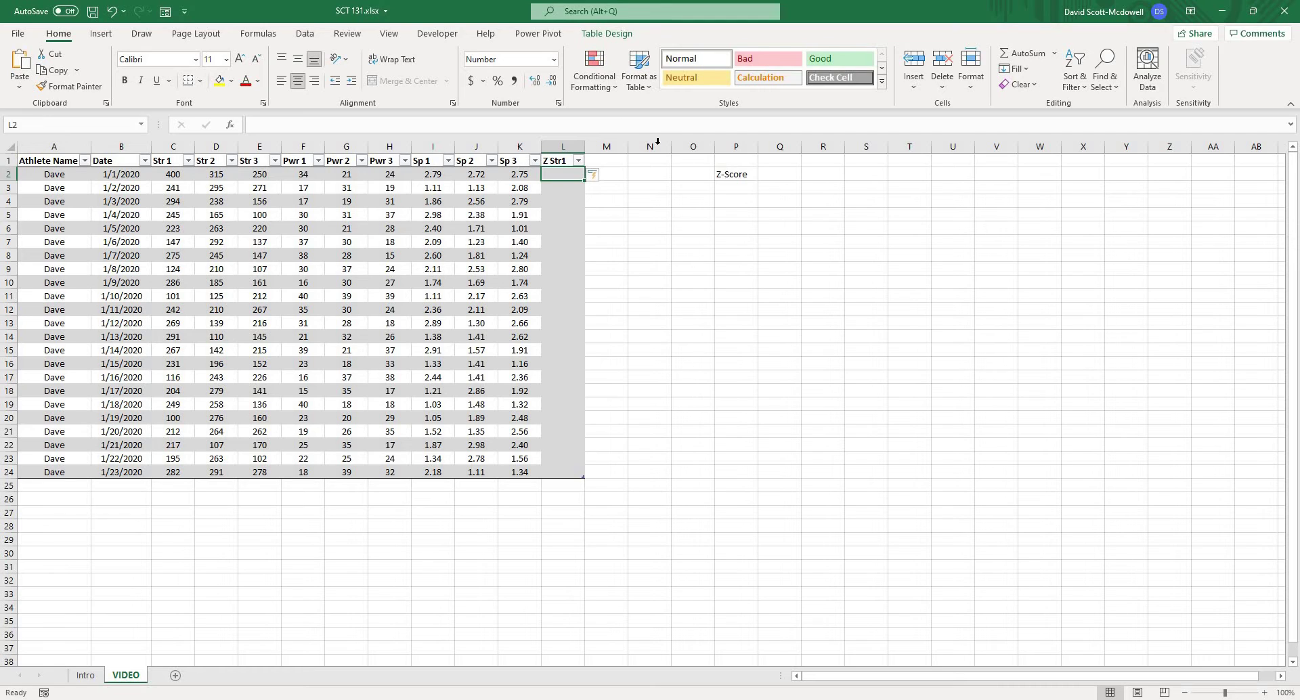
- Select the Z Str1 data cells L2:L24 and set them to No Fill
left_click(683, 295)
left_click(574, 176)
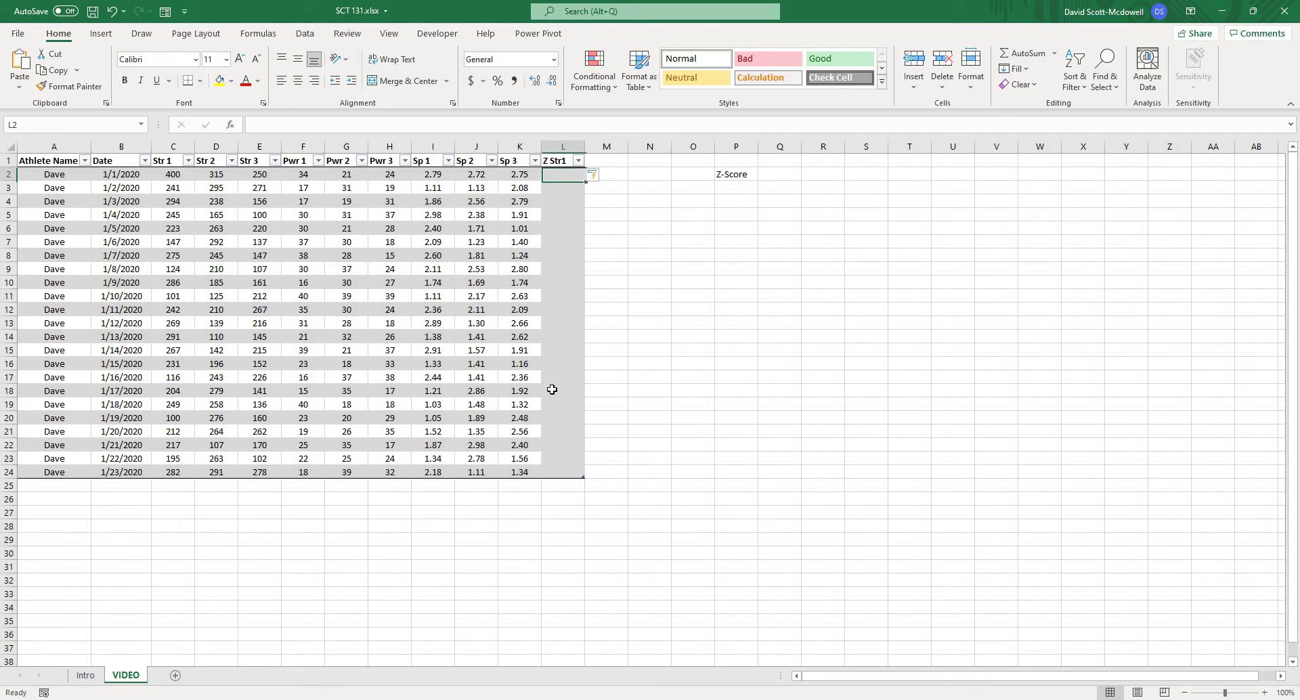
left_click_drag(552, 389, 551, 475)
left_click(230, 81)
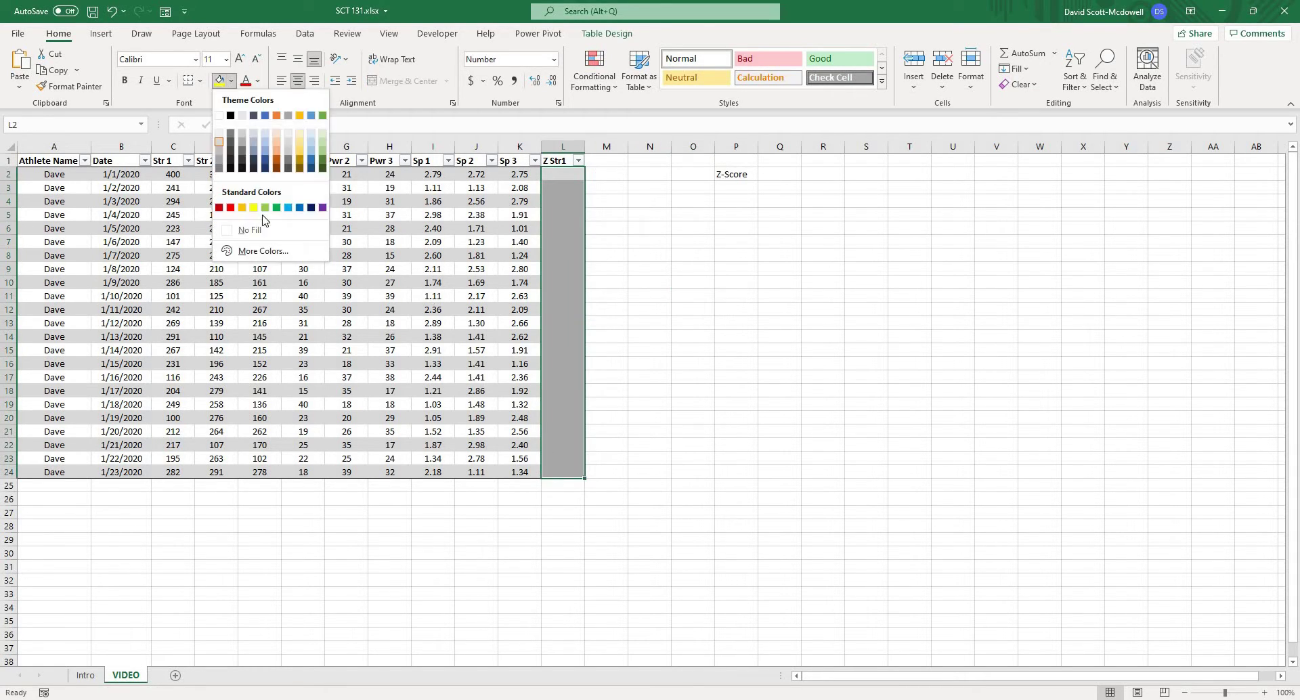
left_click(250, 231)
left_click(822, 360)
left_click(554, 188)
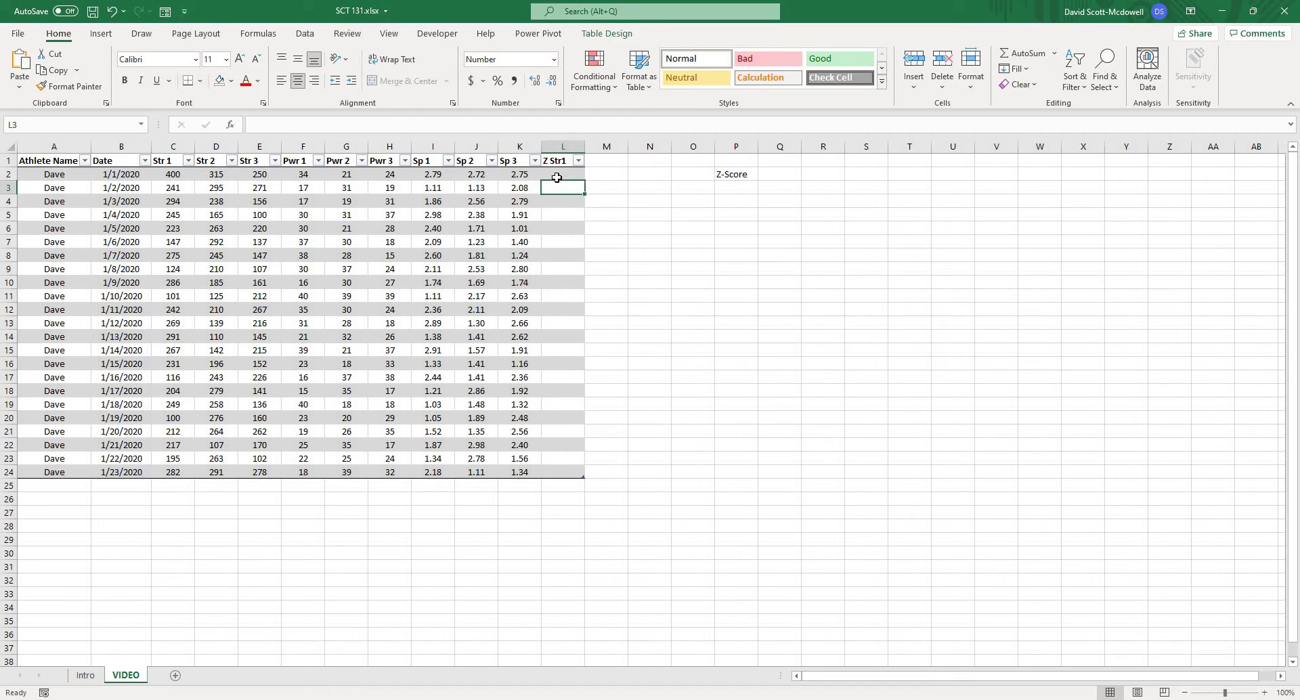
left_click(557, 177)
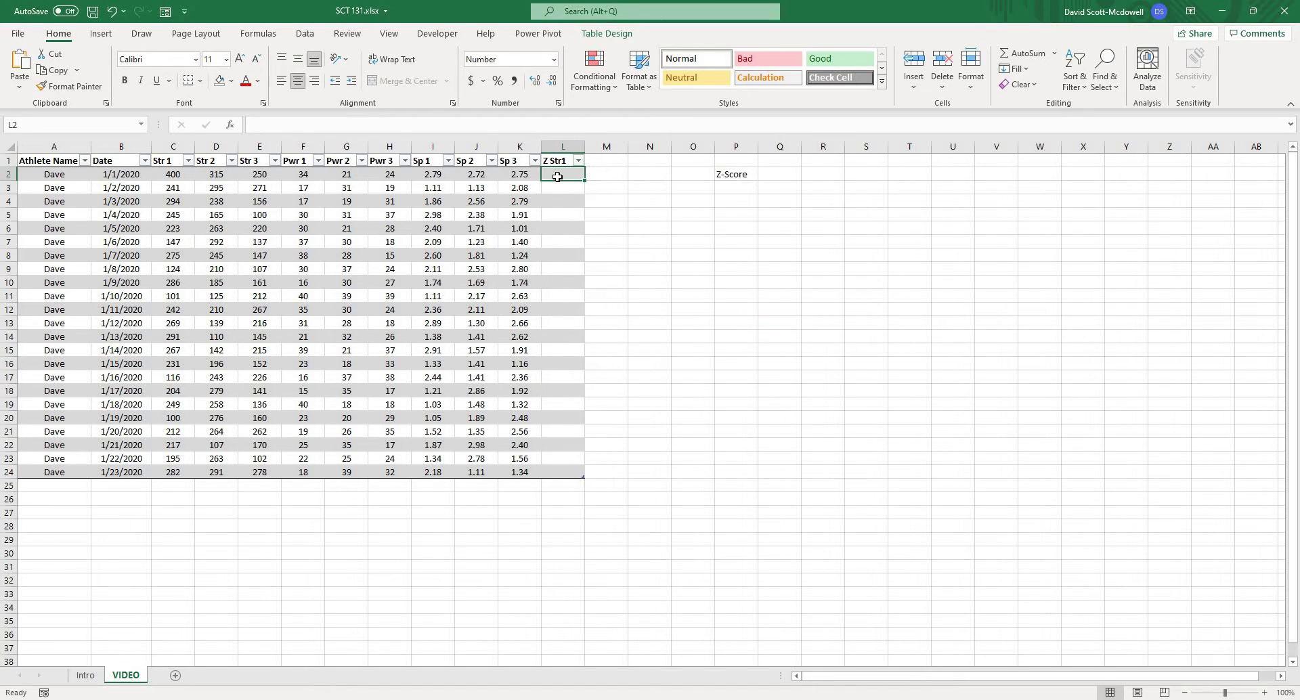
left_click(794, 170)
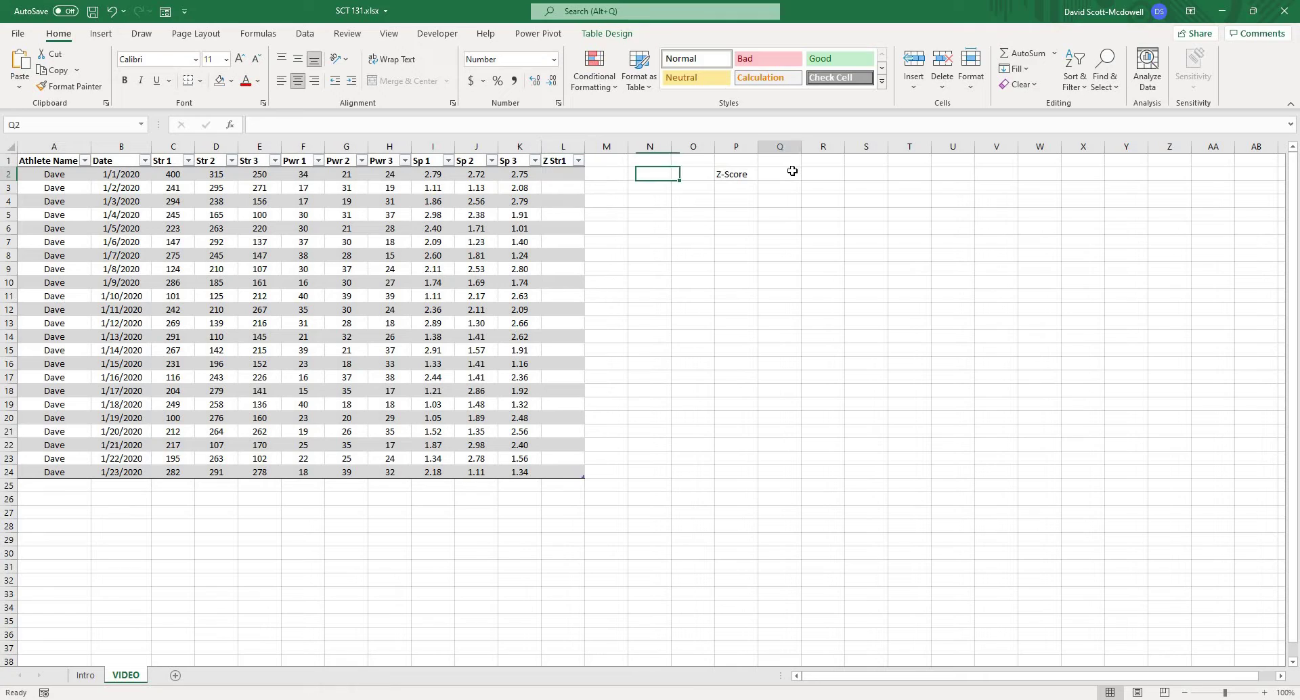
- Write the note (score - avg(data) ) / stdev(data) in Q2, inserting the missing bracket
type("s")
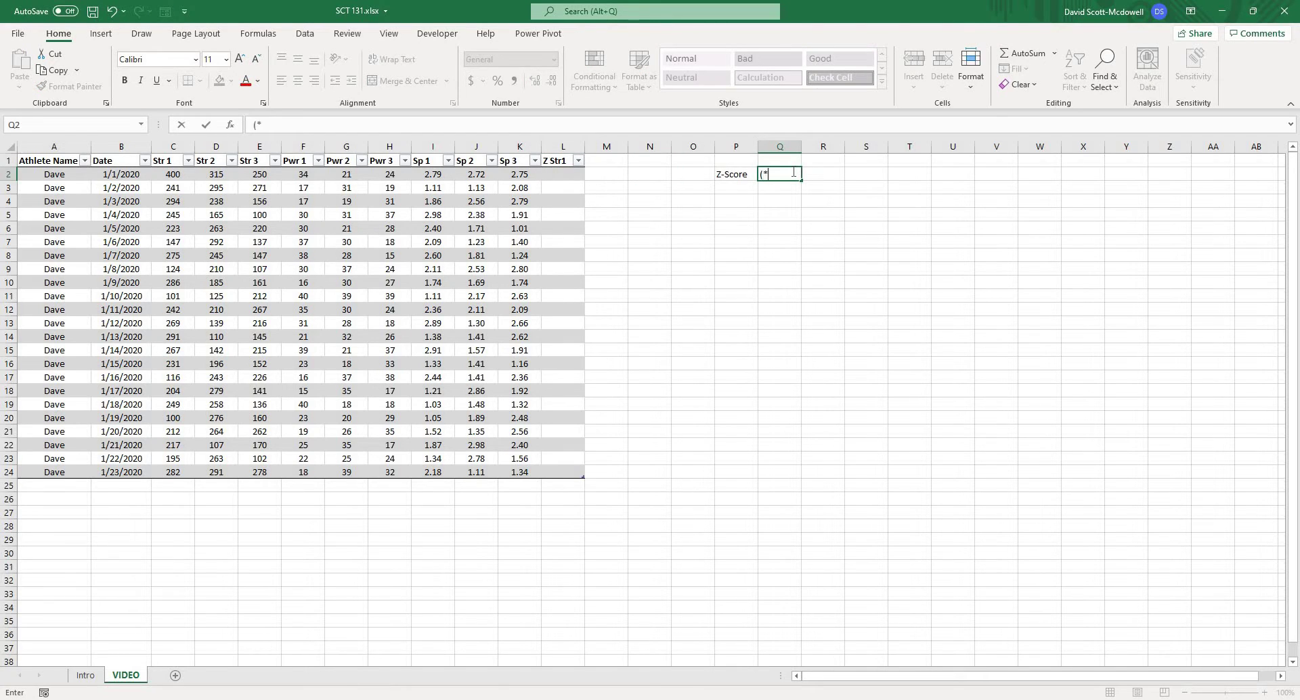
type("score - ave")
type("(data) / ")
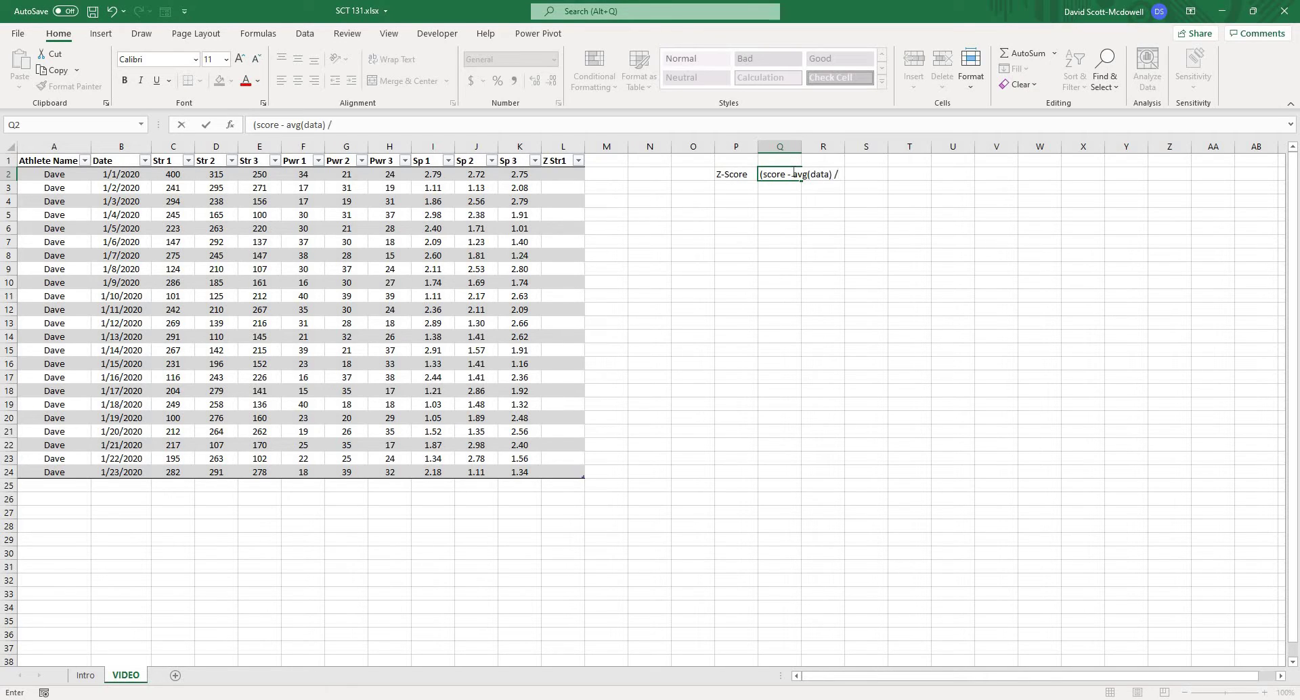
type("stdev(data")
left_click(835, 174)
type(")")
left_click(1046, 324)
left_click(654, 191)
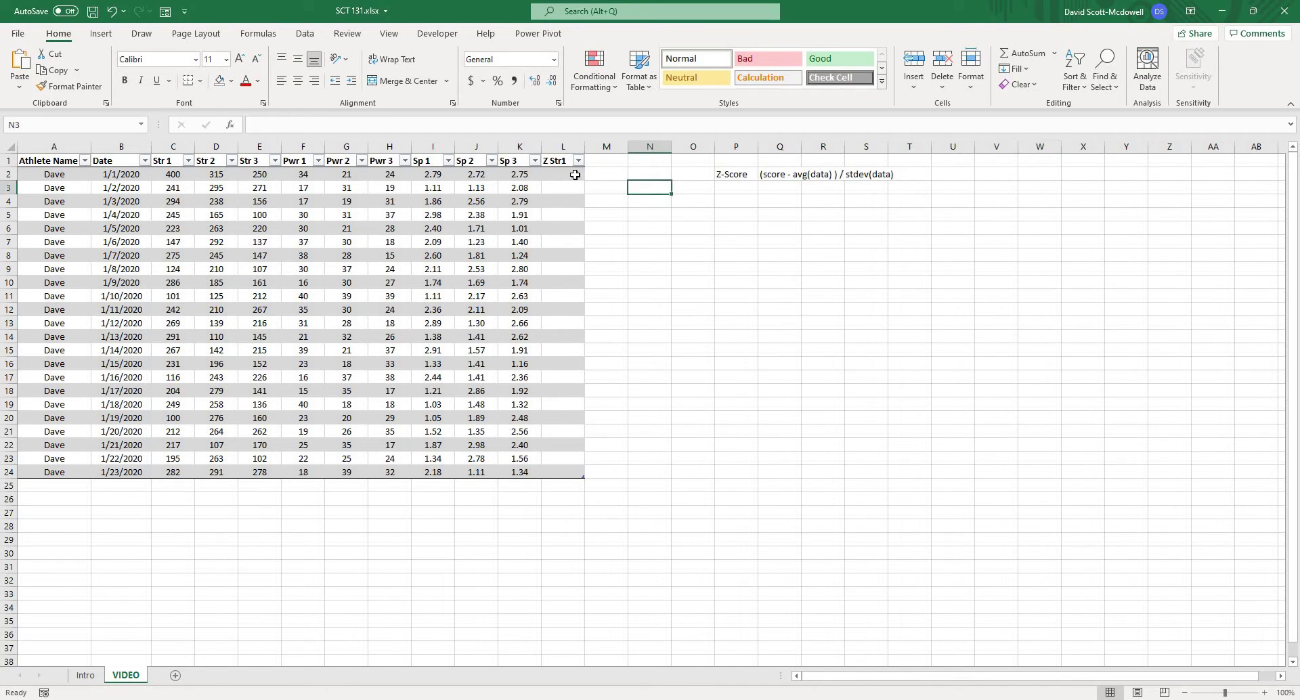
left_click(575, 175)
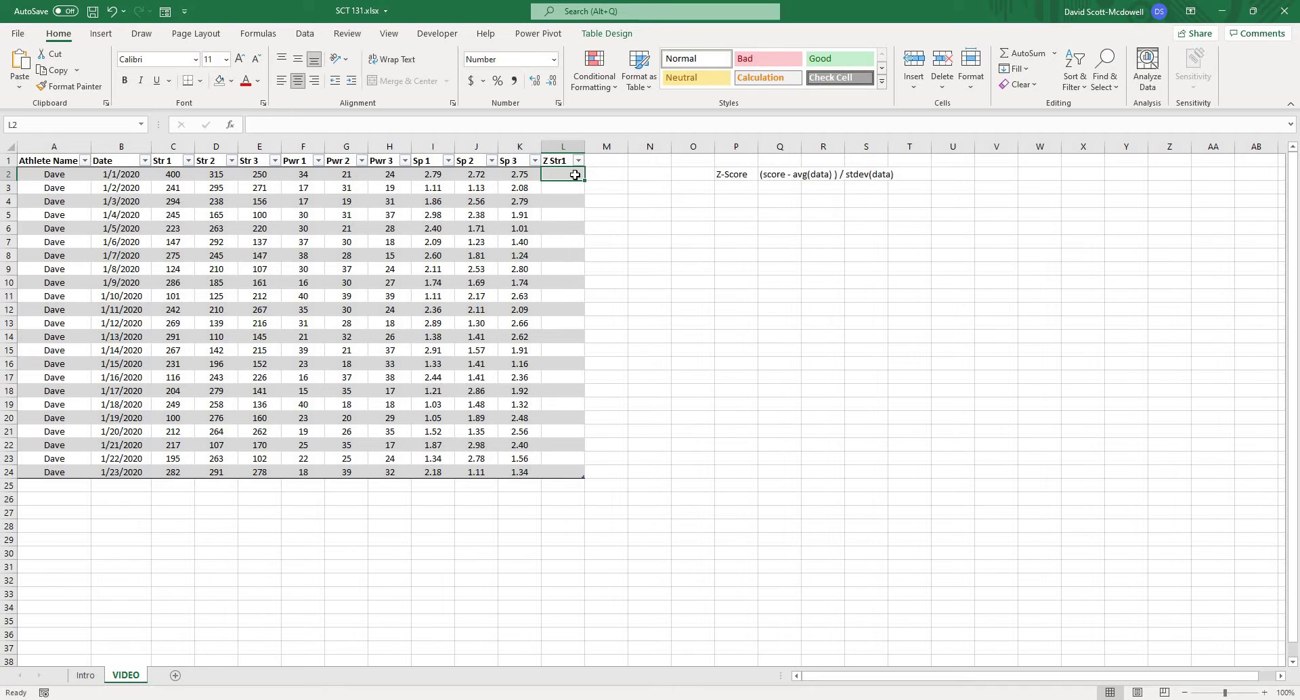
left_click(462, 121)
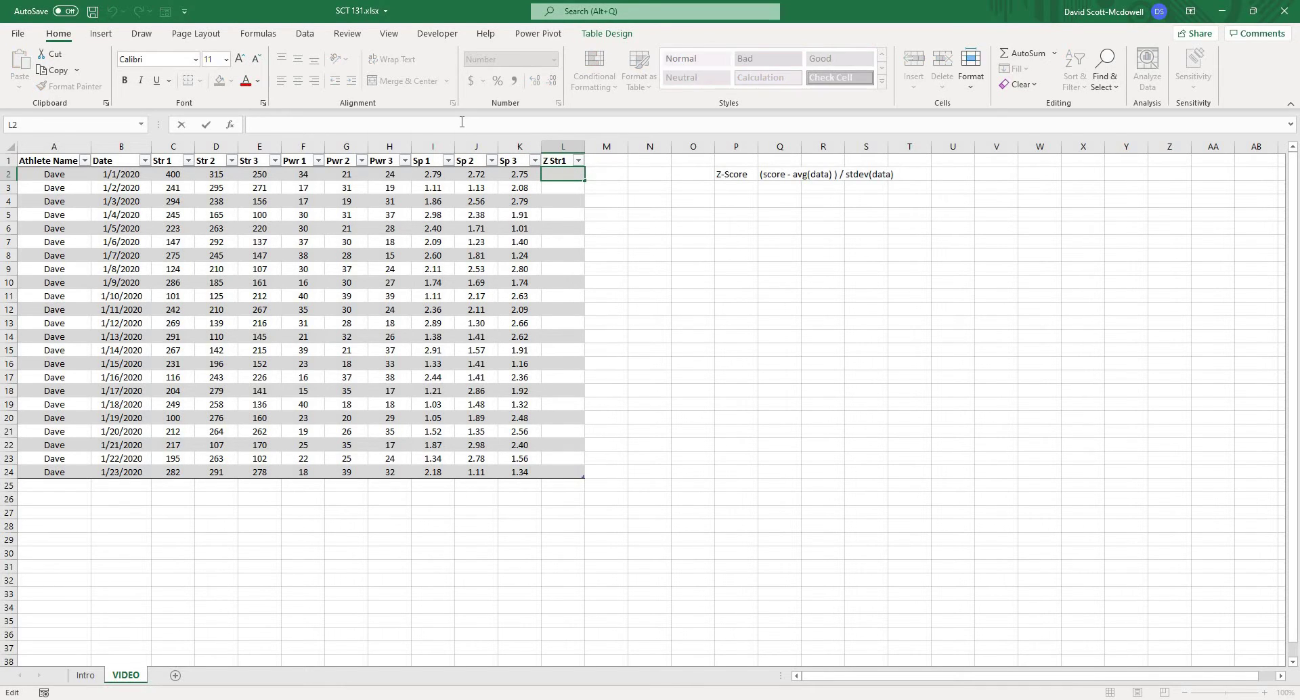
- Start the L2 formula as =([@[Str 1]] - AVERAGE([Str 1]))
type("=")
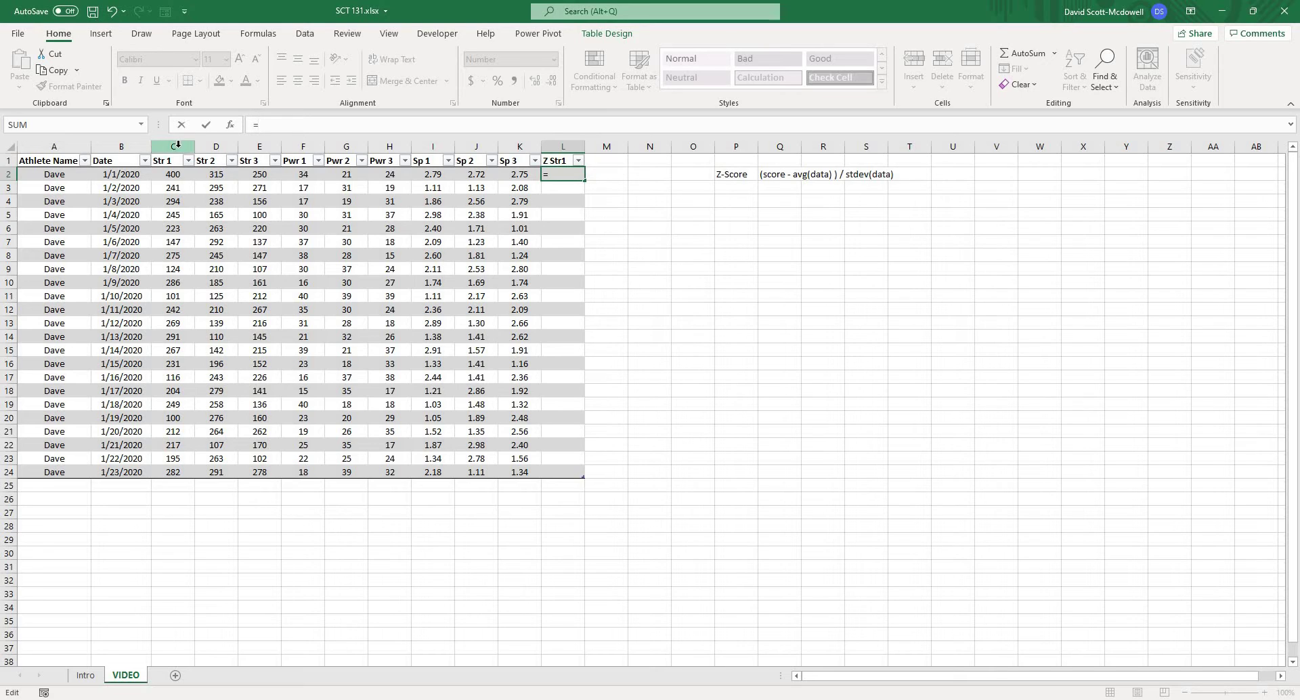
left_click(177, 172)
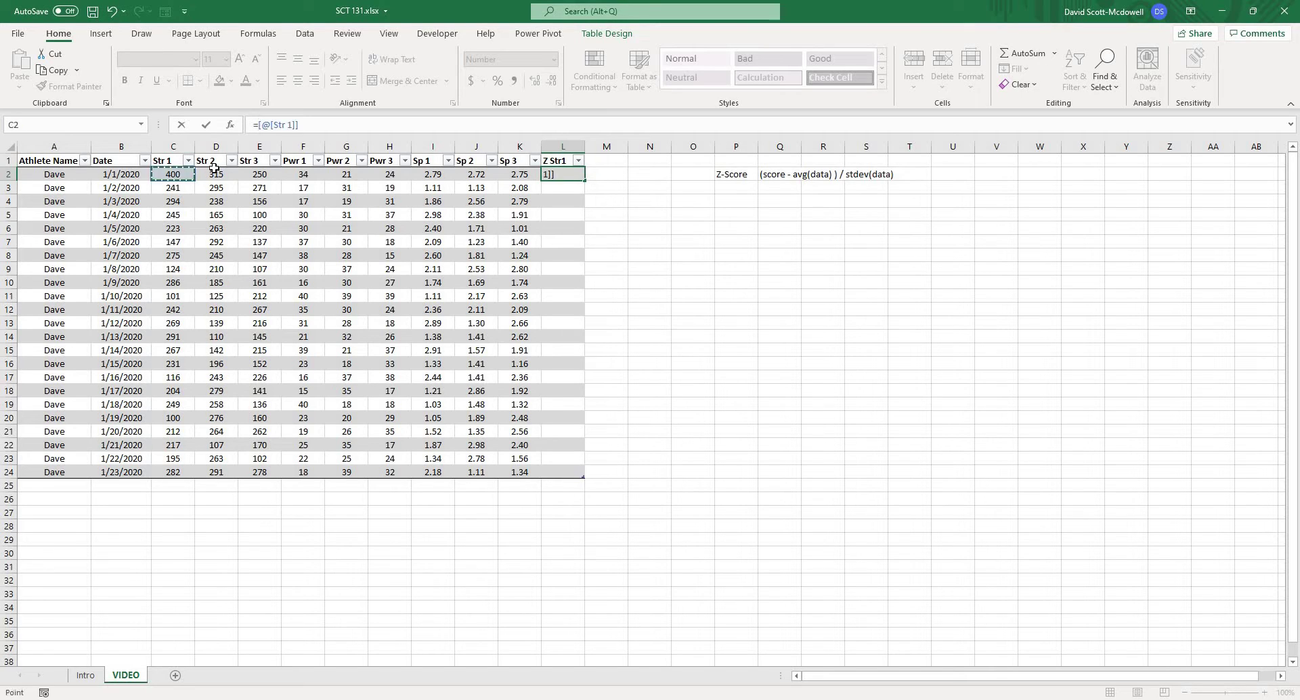
left_click(343, 126)
type("- average(")
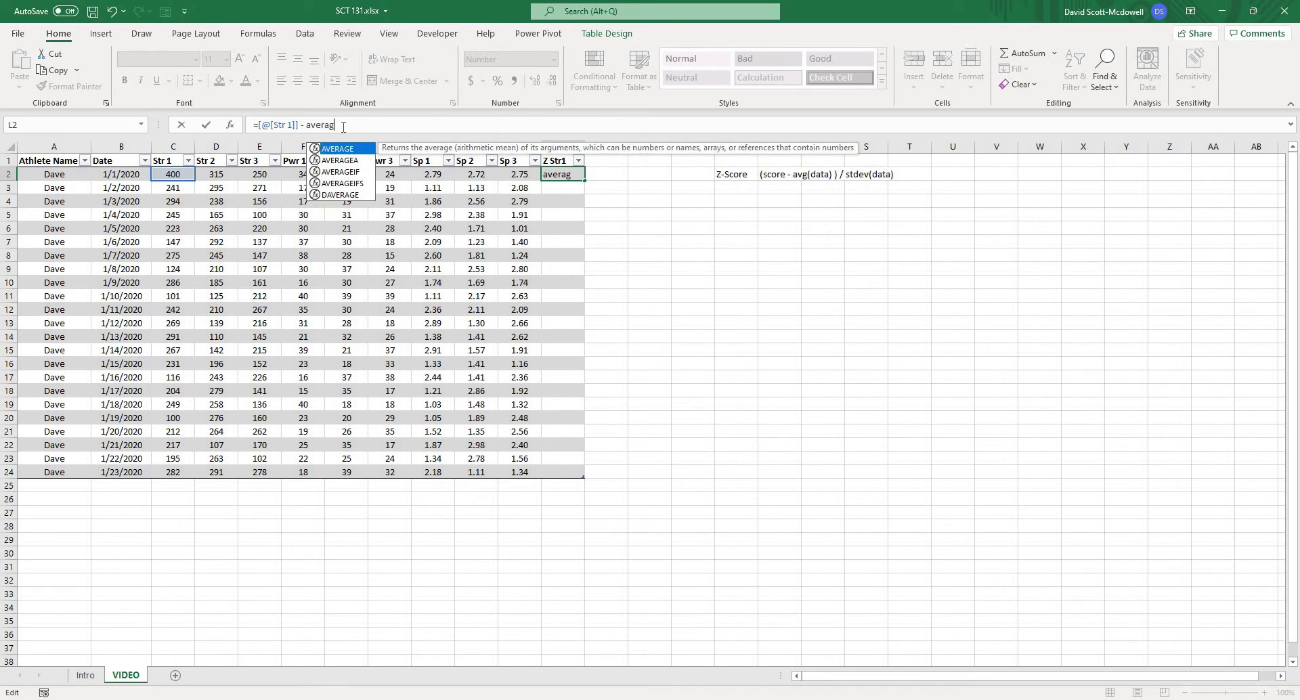
left_click(176, 153)
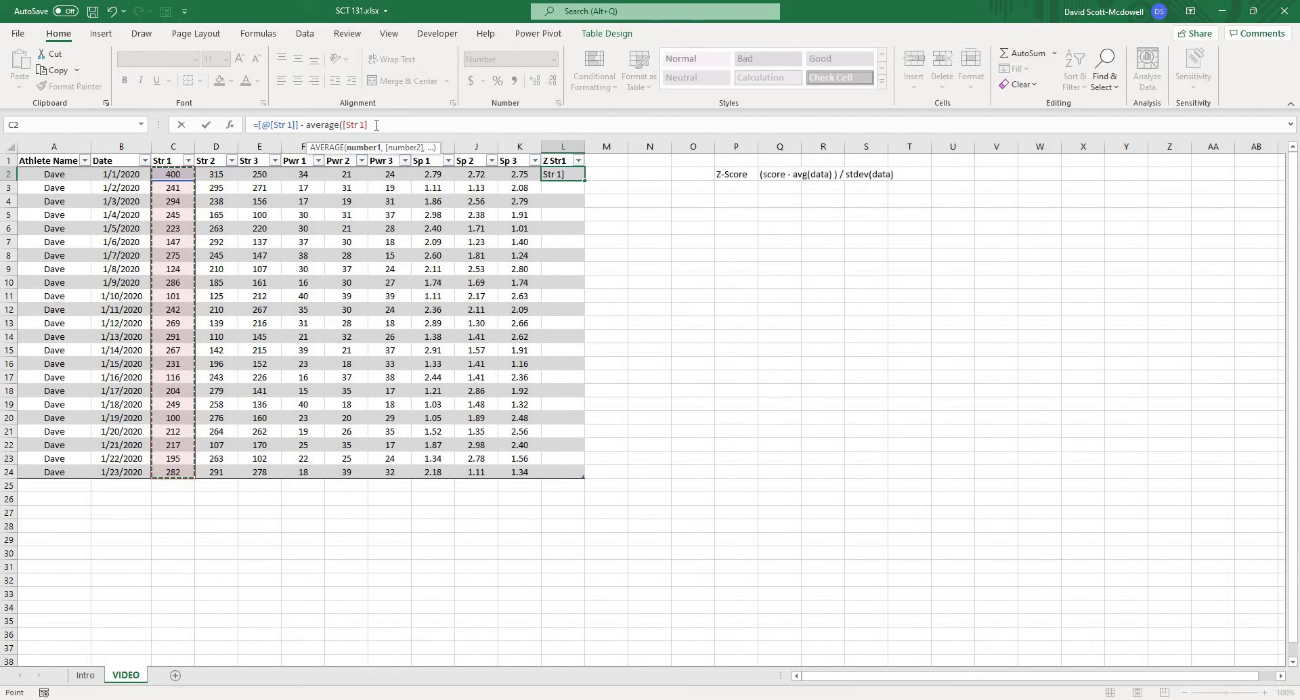
type(")")
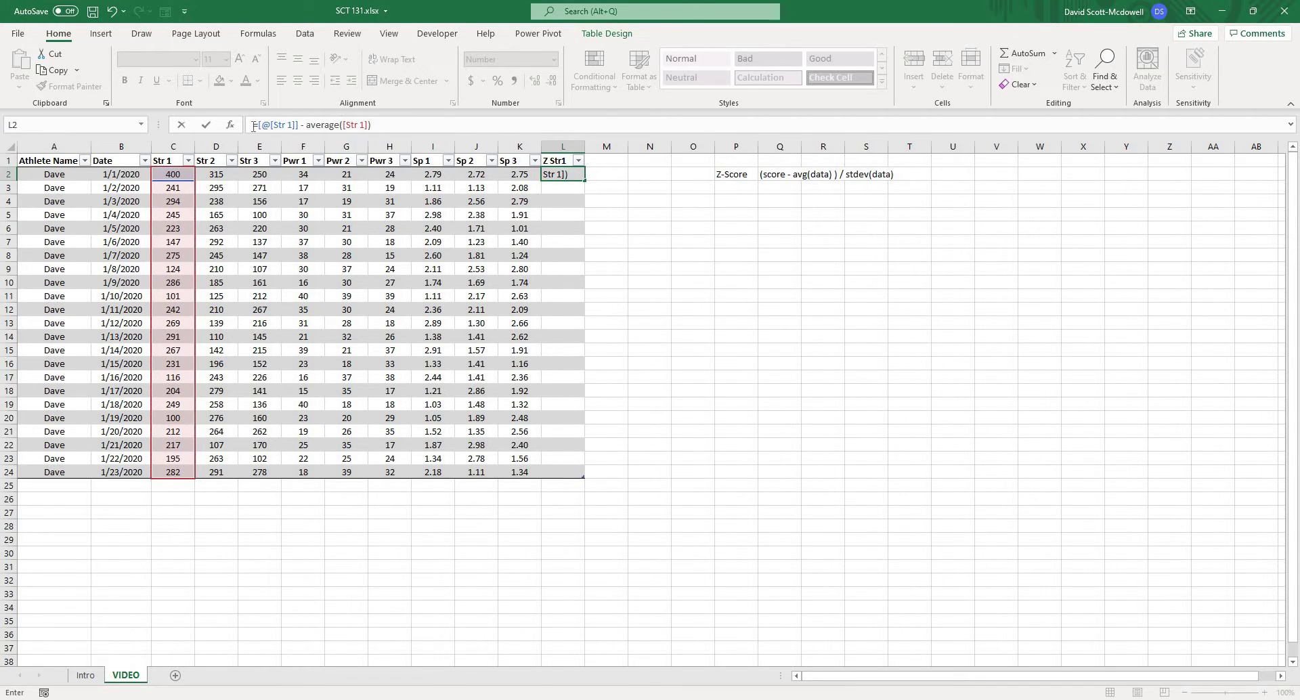
left_click(259, 124)
type("(")
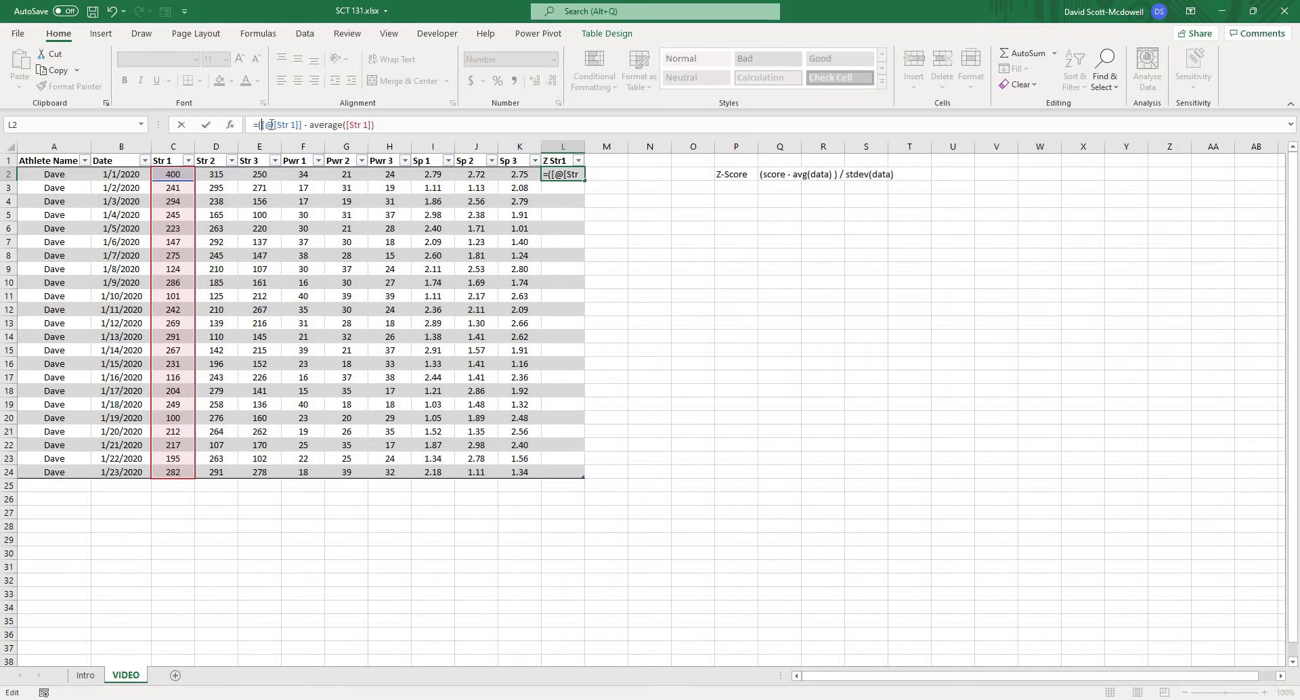
left_click(407, 126)
- Divide by STDEV.P([Str 1]) and commit, filling Z Str1 with z-scores starting 2.45, 0.20, 0.95
type(") / stdev")
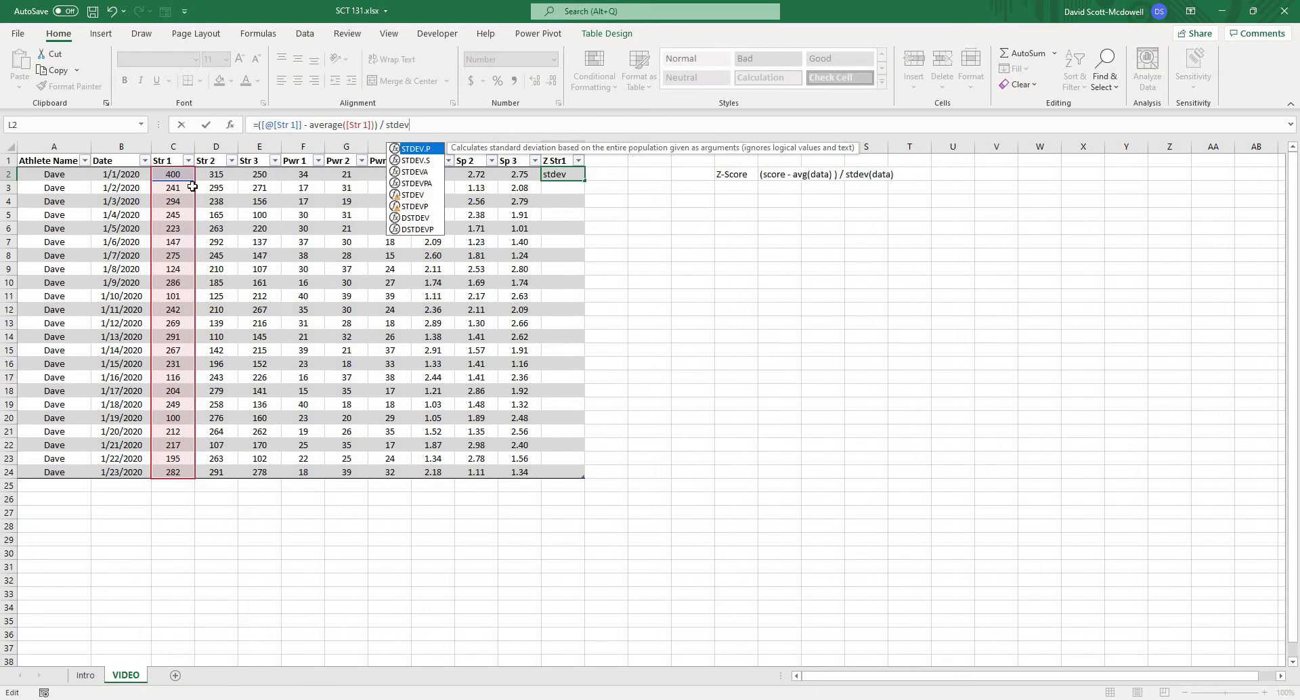
double_click(428, 152)
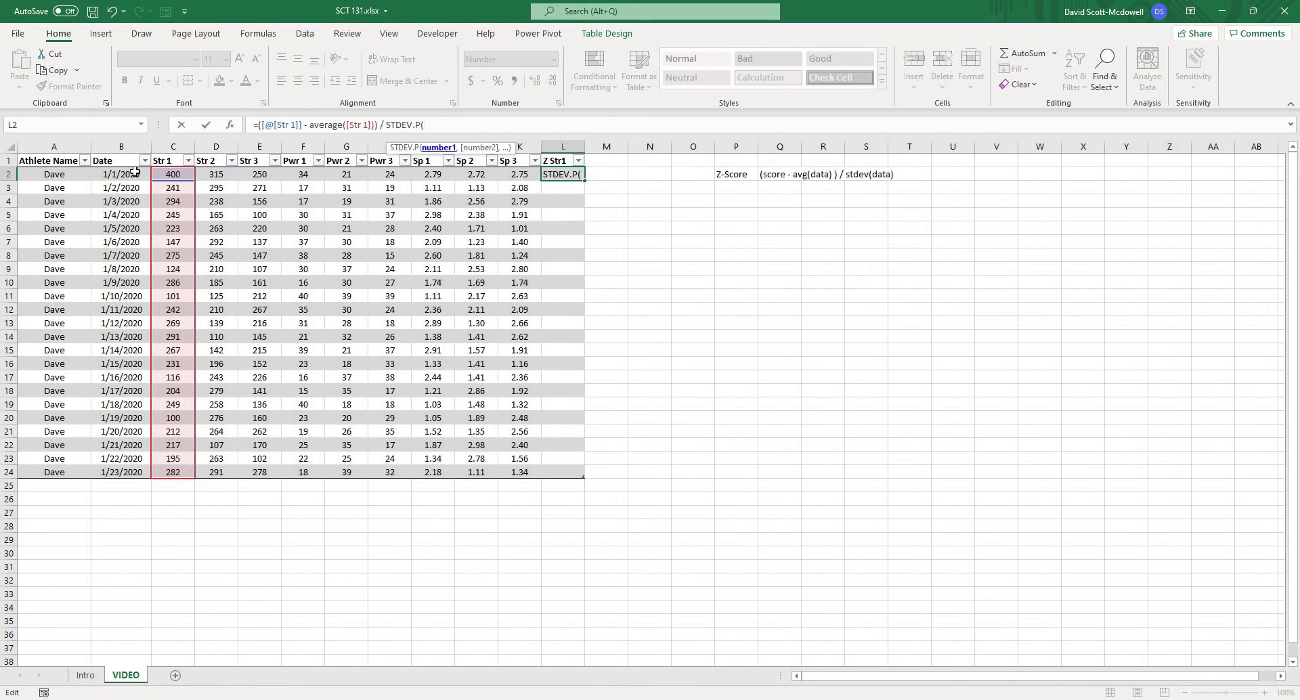
left_click(166, 157)
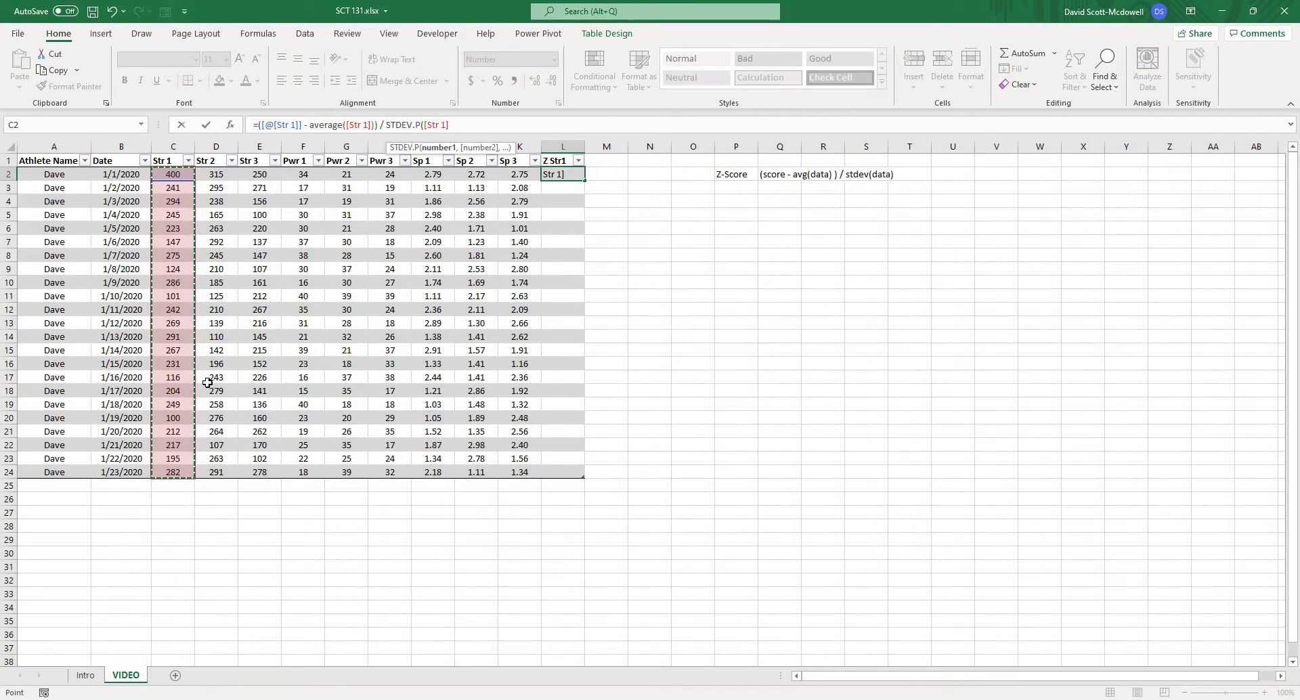
type(")")
key("Return")
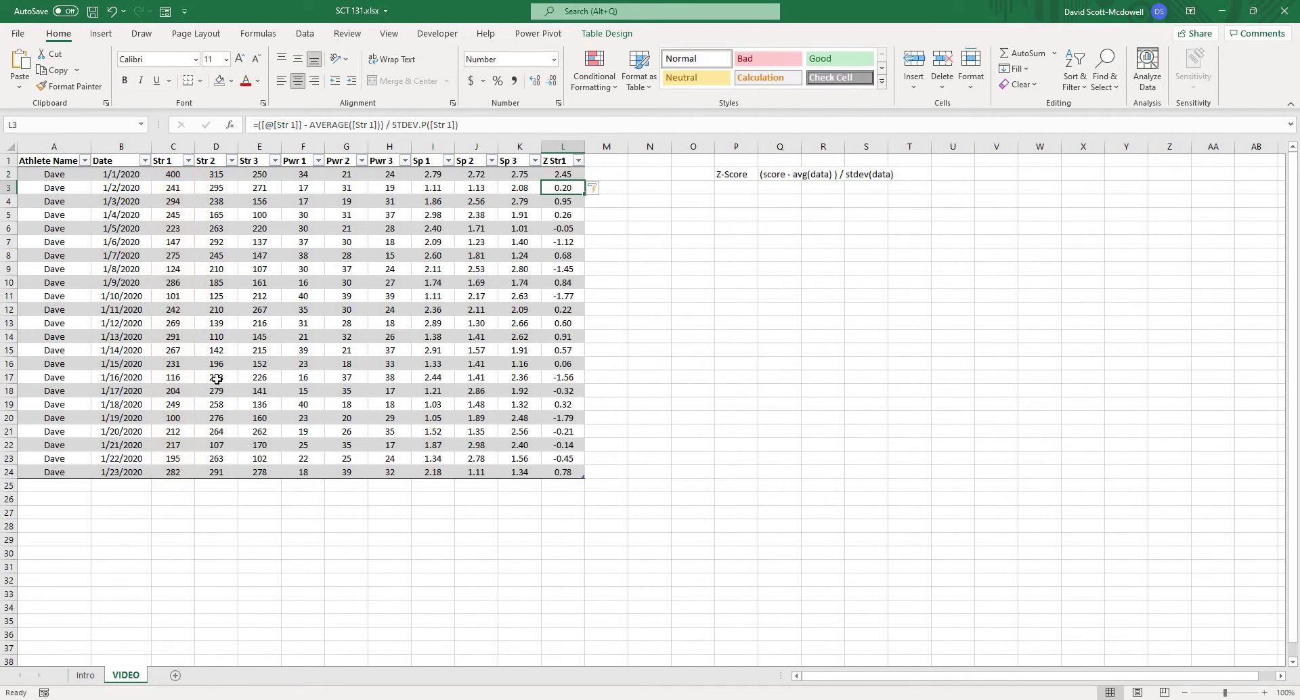
left_click(711, 404)
left_click_drag(577, 168, 568, 474)
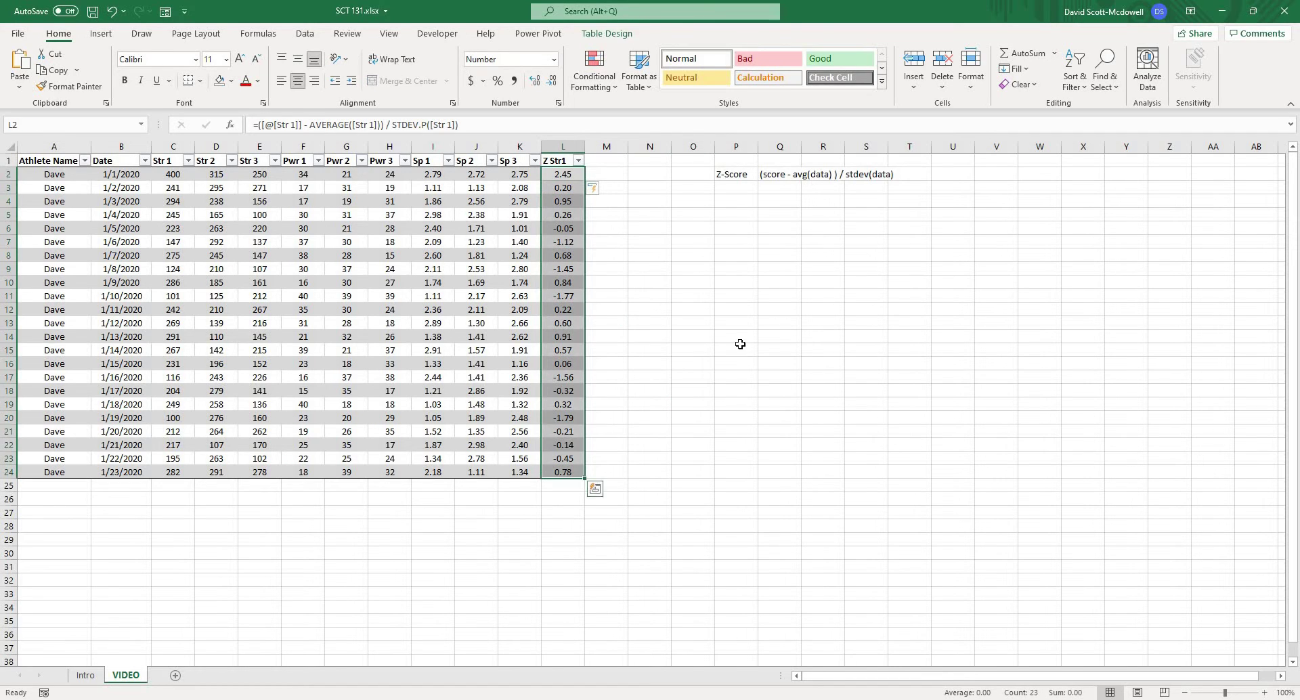
left_click(688, 328)
left_click(578, 174)
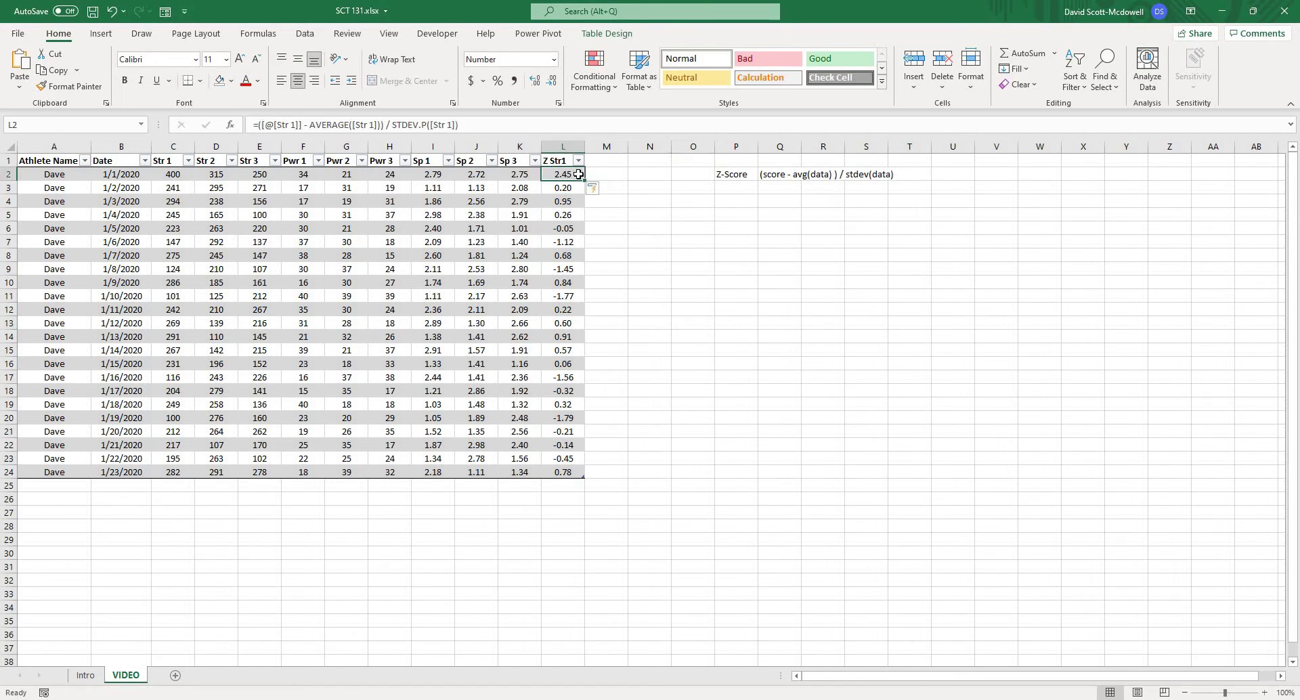
left_click(173, 176)
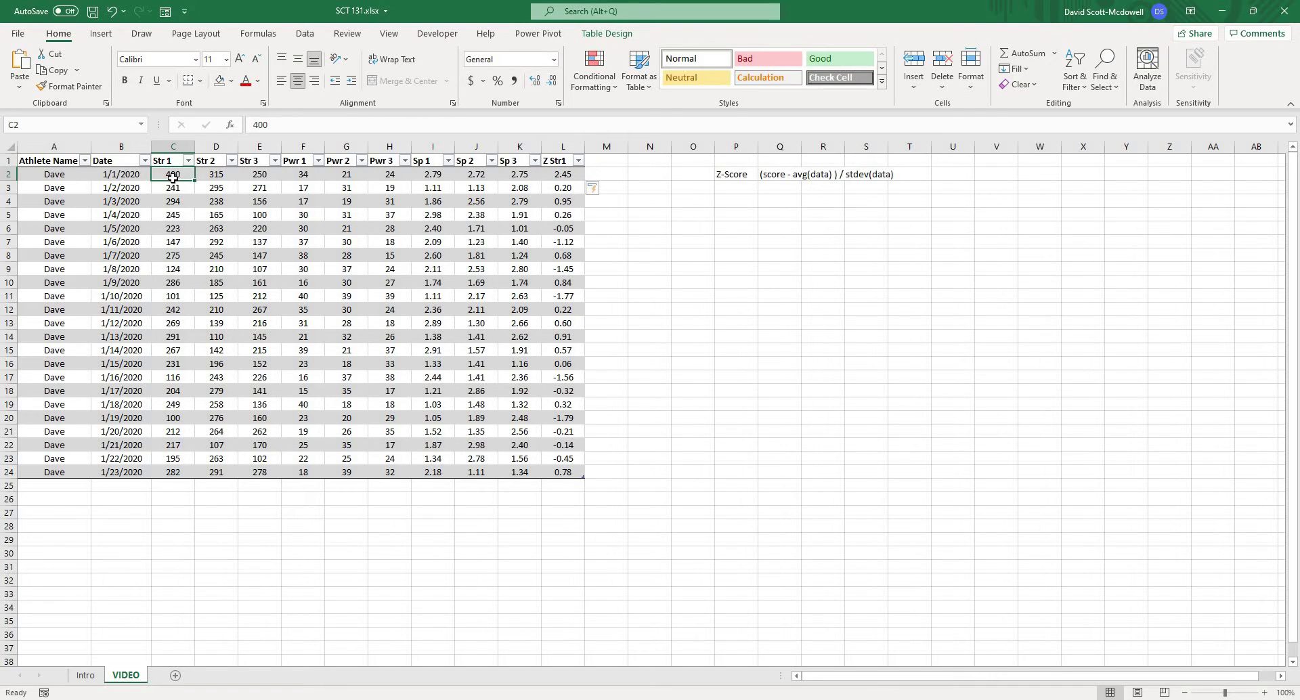
left_click(560, 177)
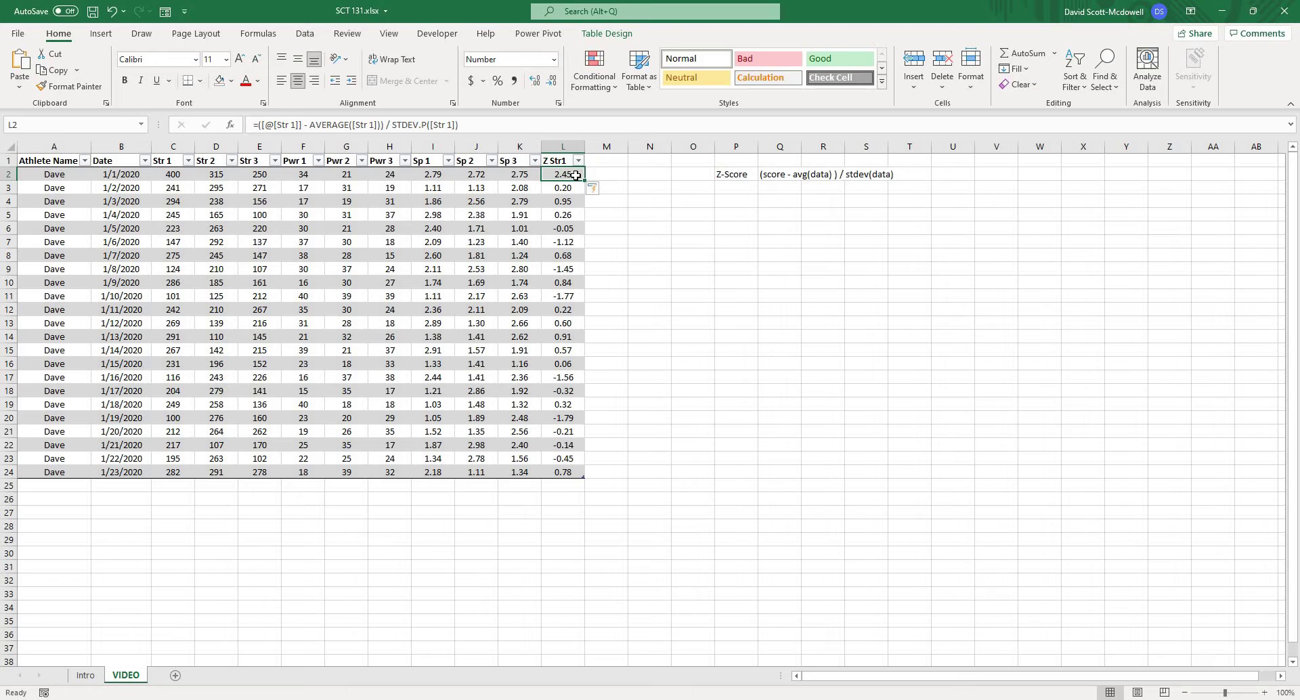
left_click(660, 240)
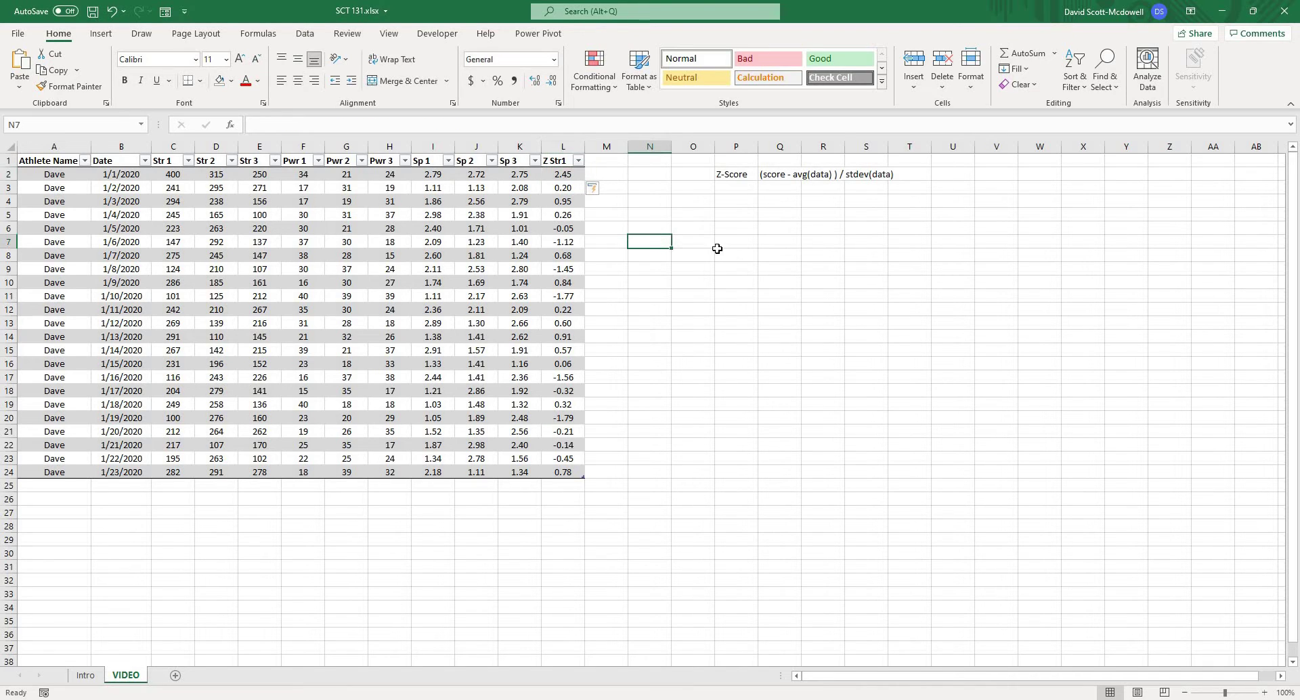
left_click(572, 188)
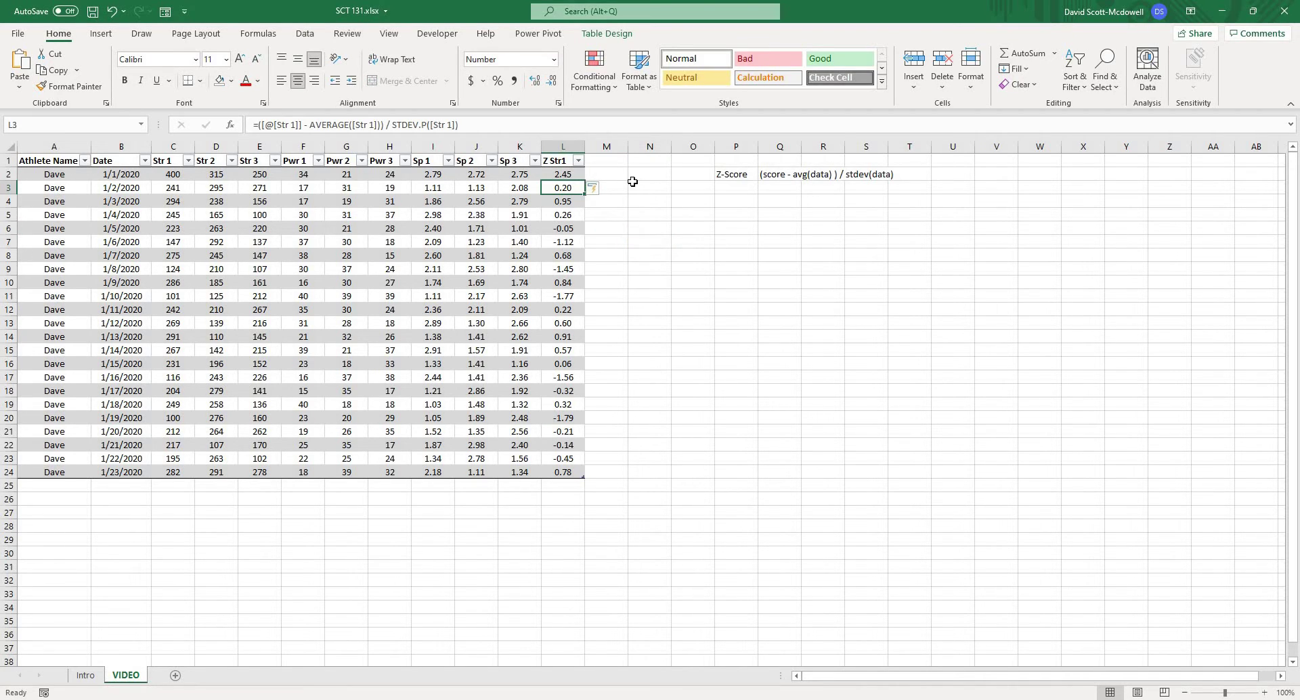
left_click(662, 192)
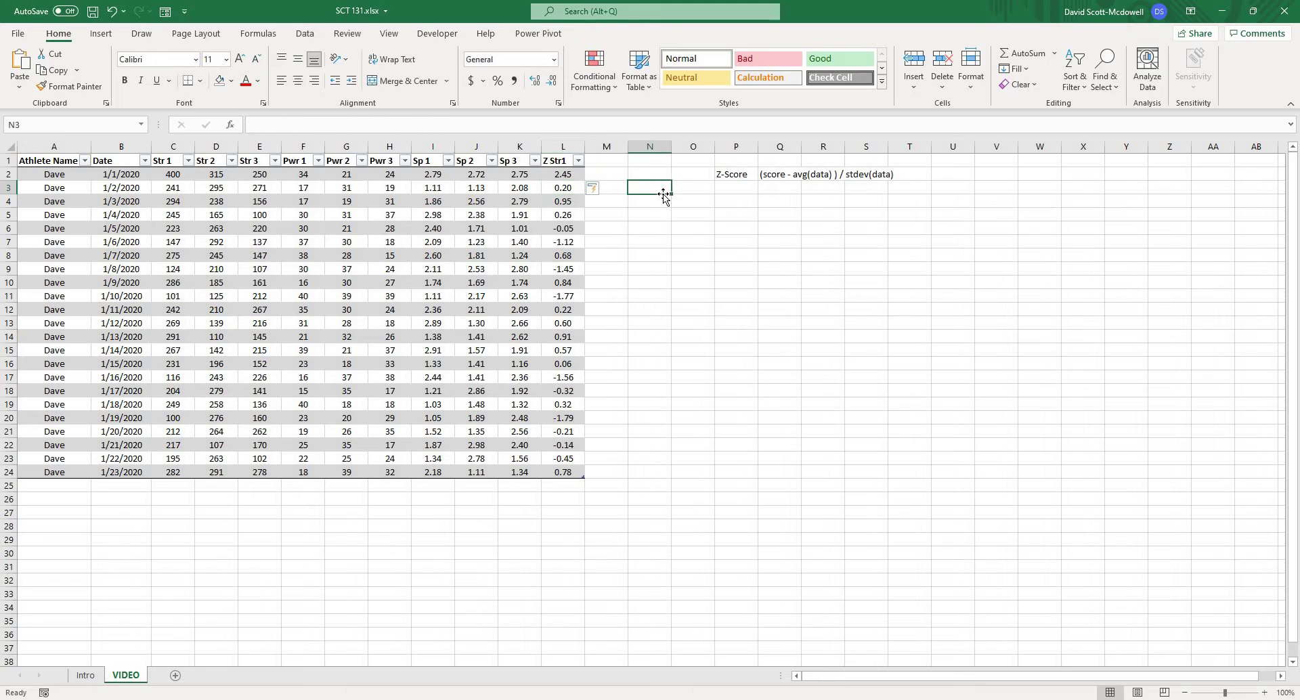
left_click(670, 270)
left_click(732, 409)
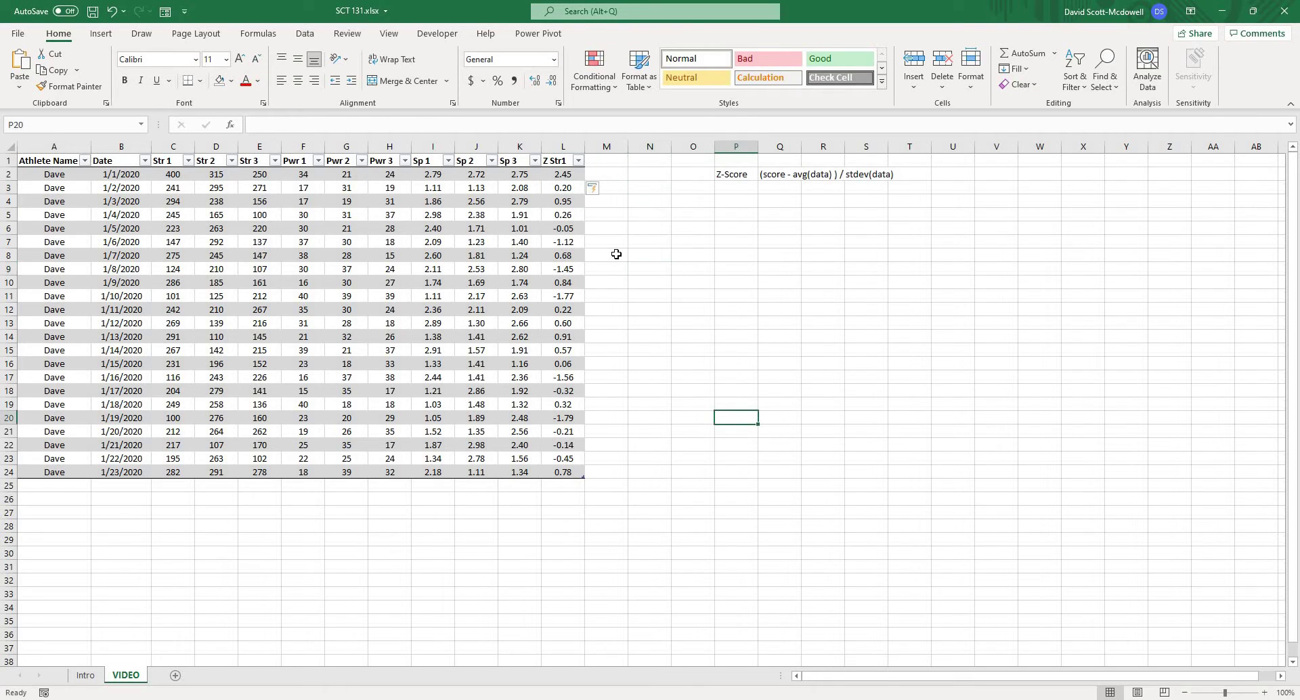
left_click(563, 163)
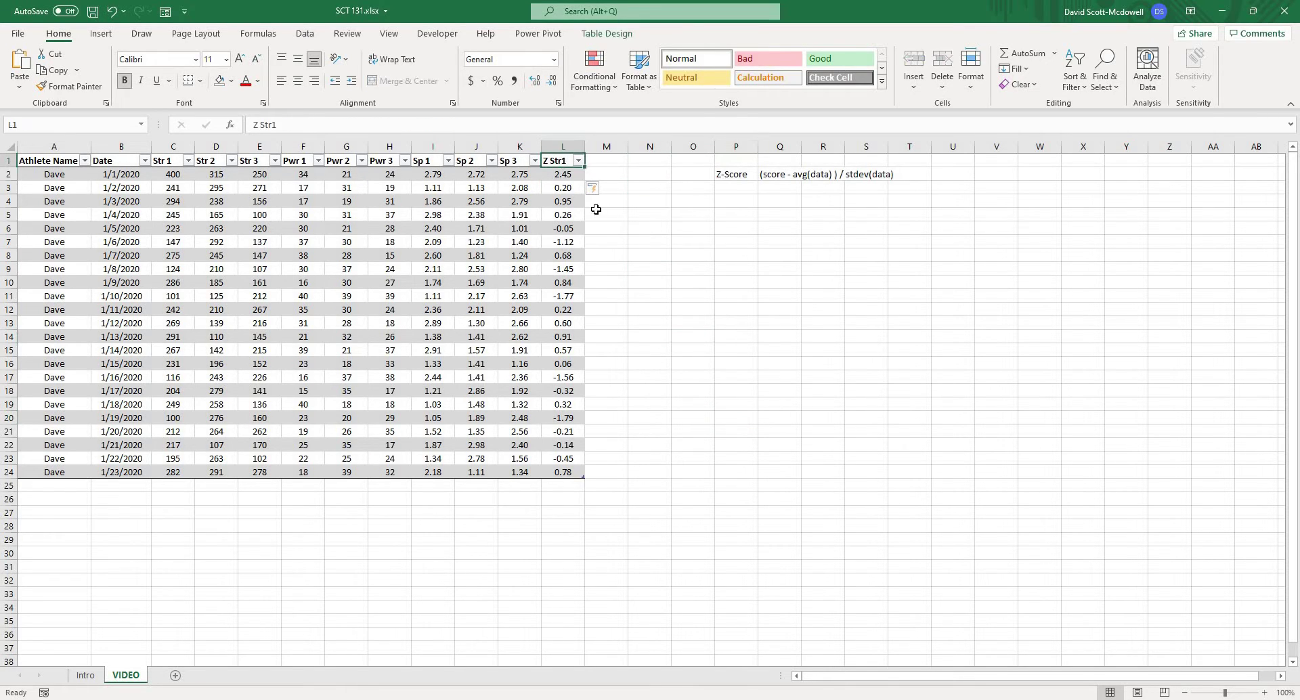
left_click_drag(564, 189, 569, 471)
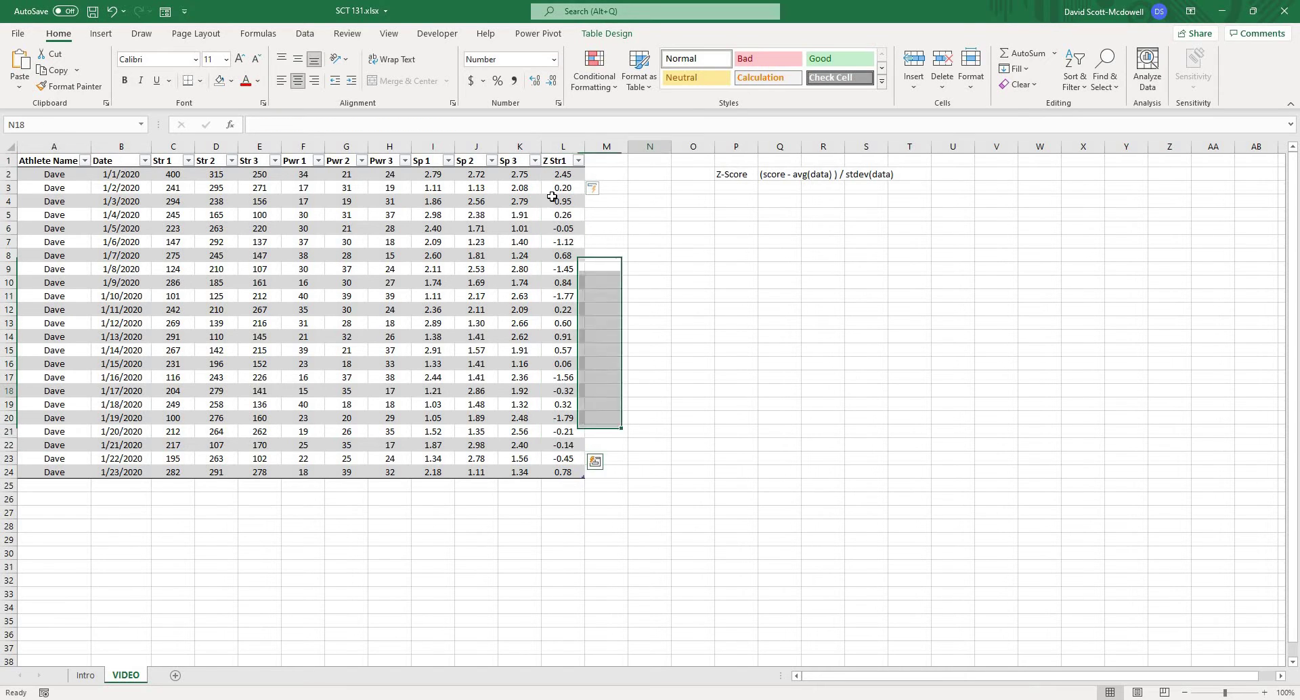
left_click(649, 390)
left_click(641, 175)
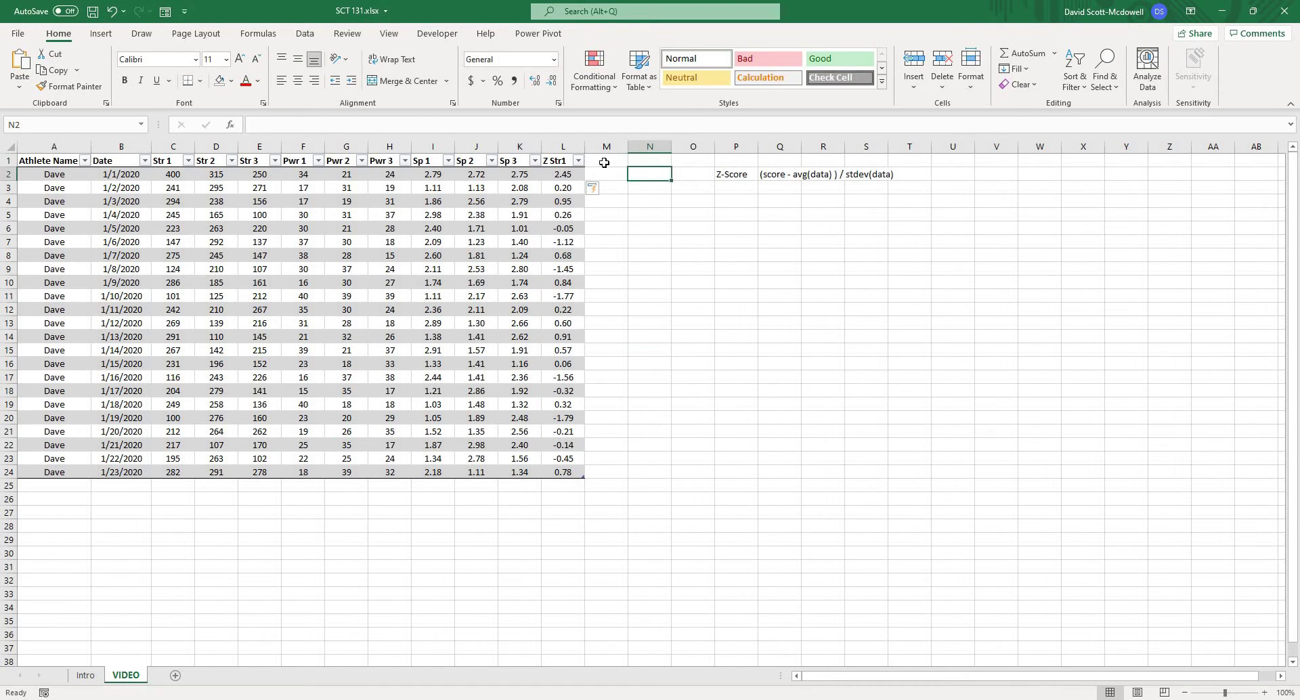
left_click(563, 174)
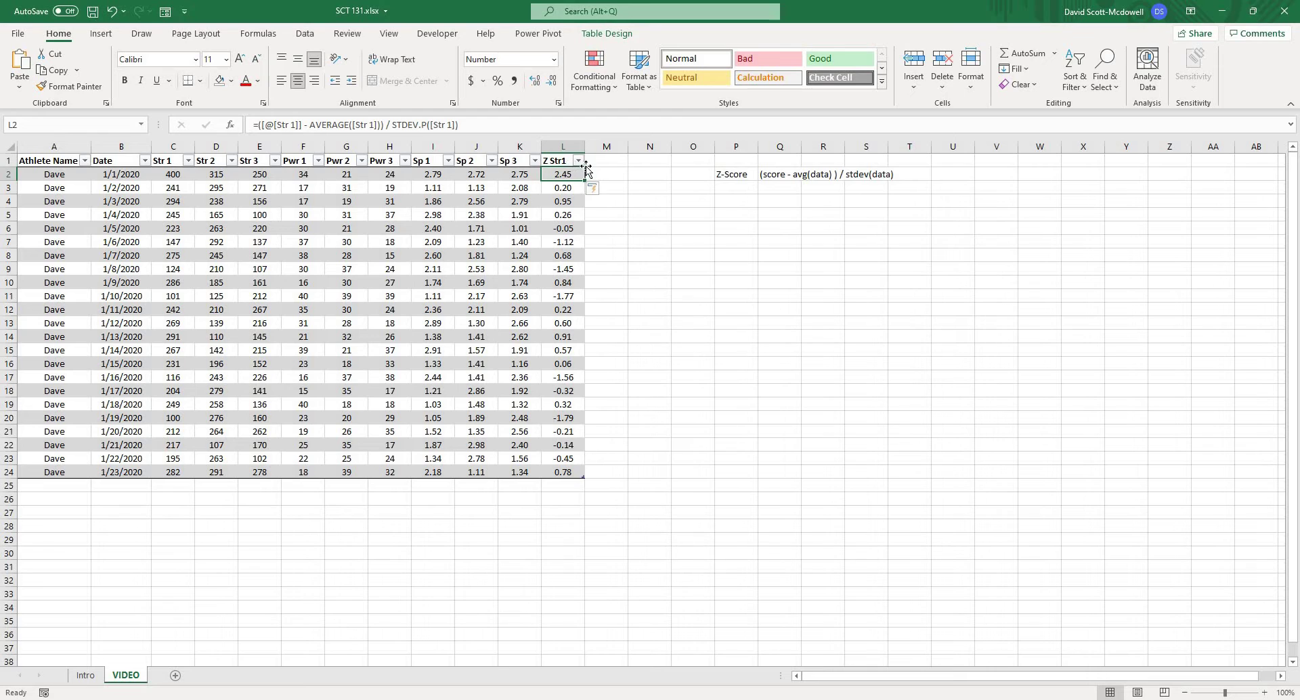
- Extend the table with Z Str2 and Z Str3 columns and remove the grey fill from M2:N24
left_click(579, 160)
left_click(568, 160)
left_click(567, 159)
left_click_drag(605, 166, 666, 473)
left_click(598, 162)
left_click(231, 81)
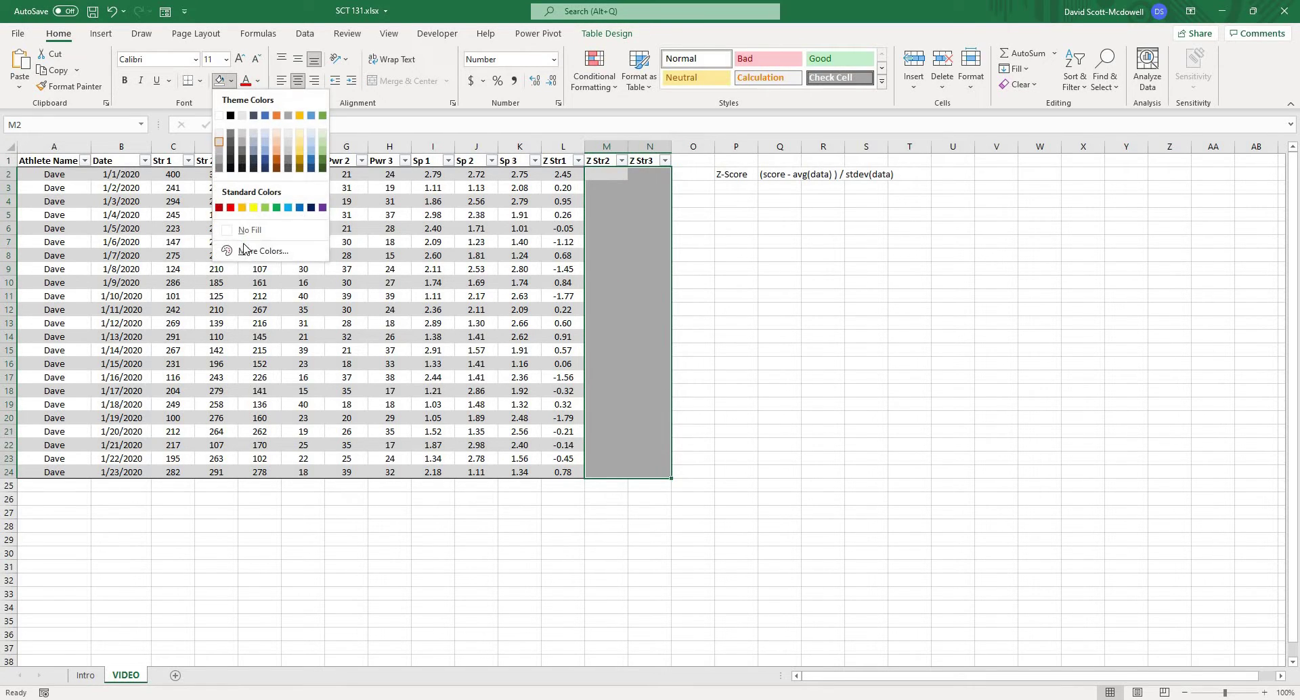
left_click(247, 242)
- Copy the L2 z-score formula into M2:N2 and fill both columns down, starting 1.47 and 1.18
left_click(556, 172)
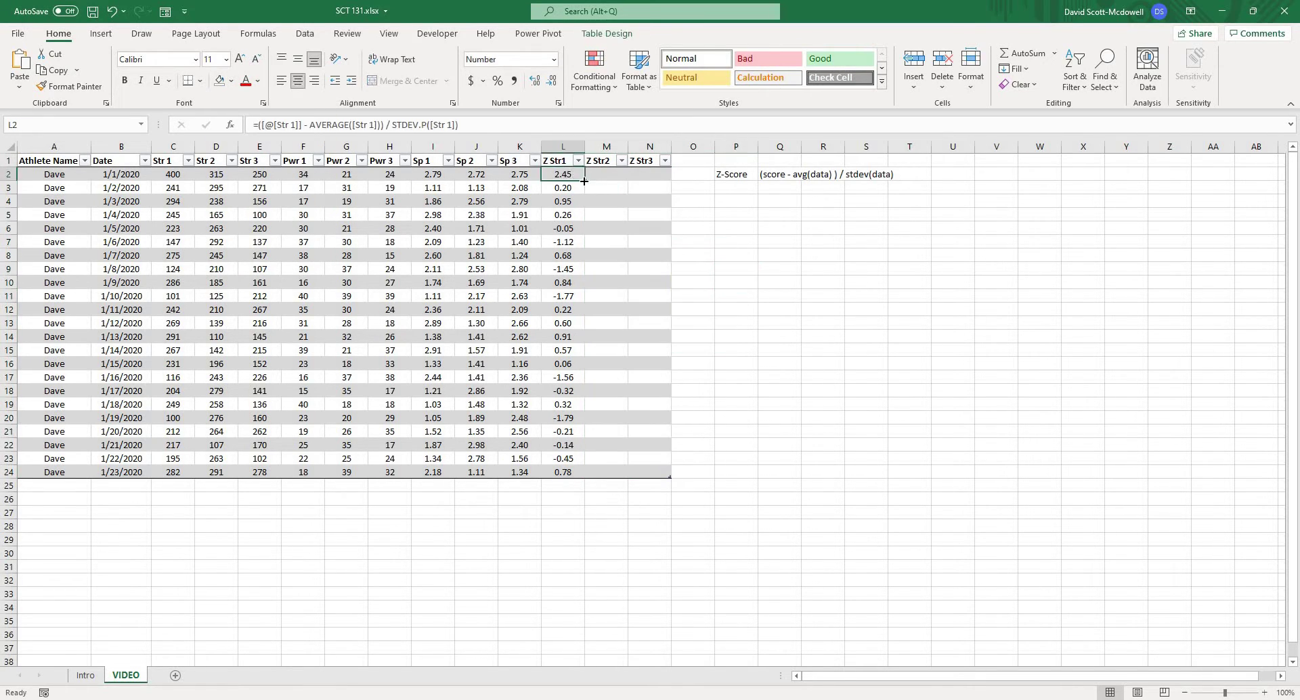
left_click_drag(584, 180, 650, 179)
left_click(624, 177)
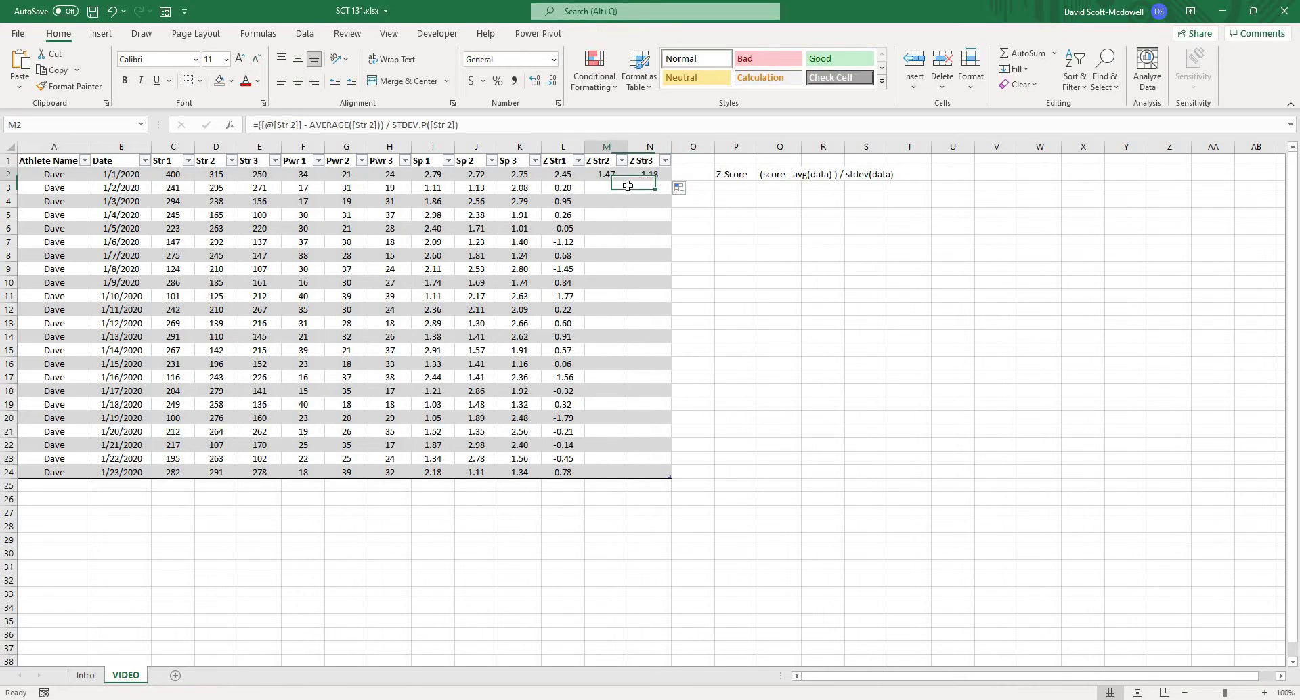
double_click(627, 180)
left_click(649, 174)
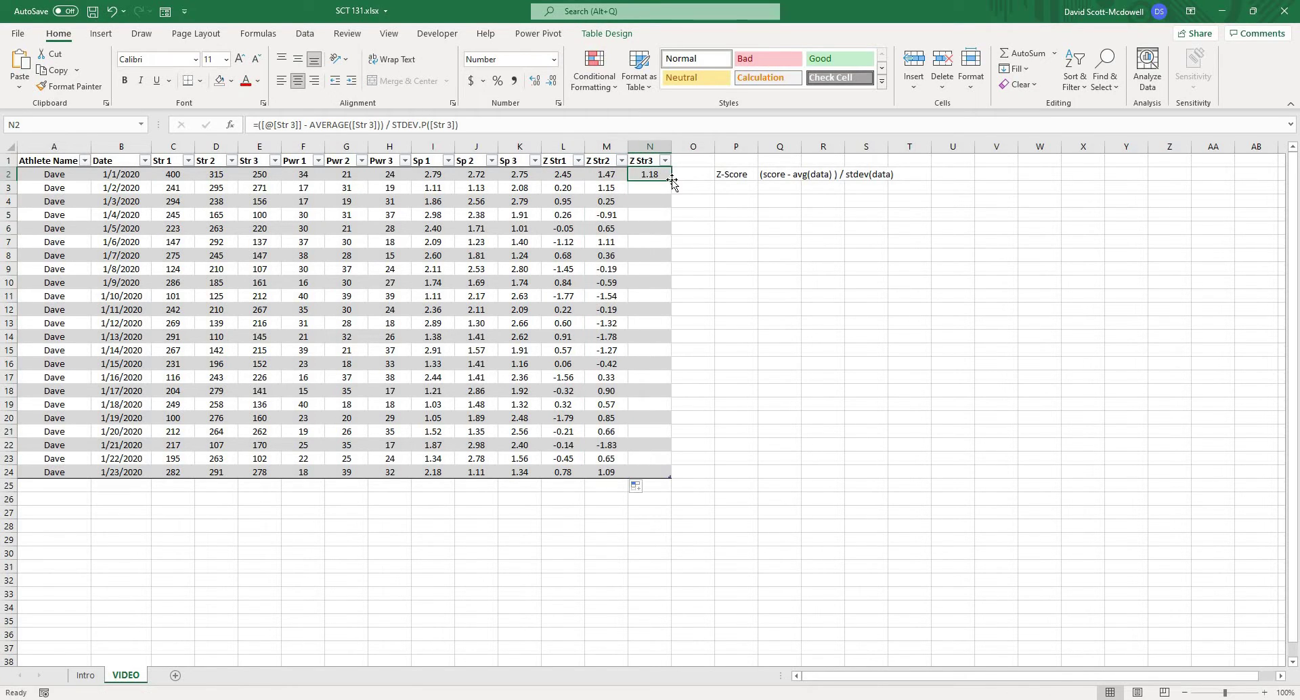
double_click(671, 180)
left_click(850, 299)
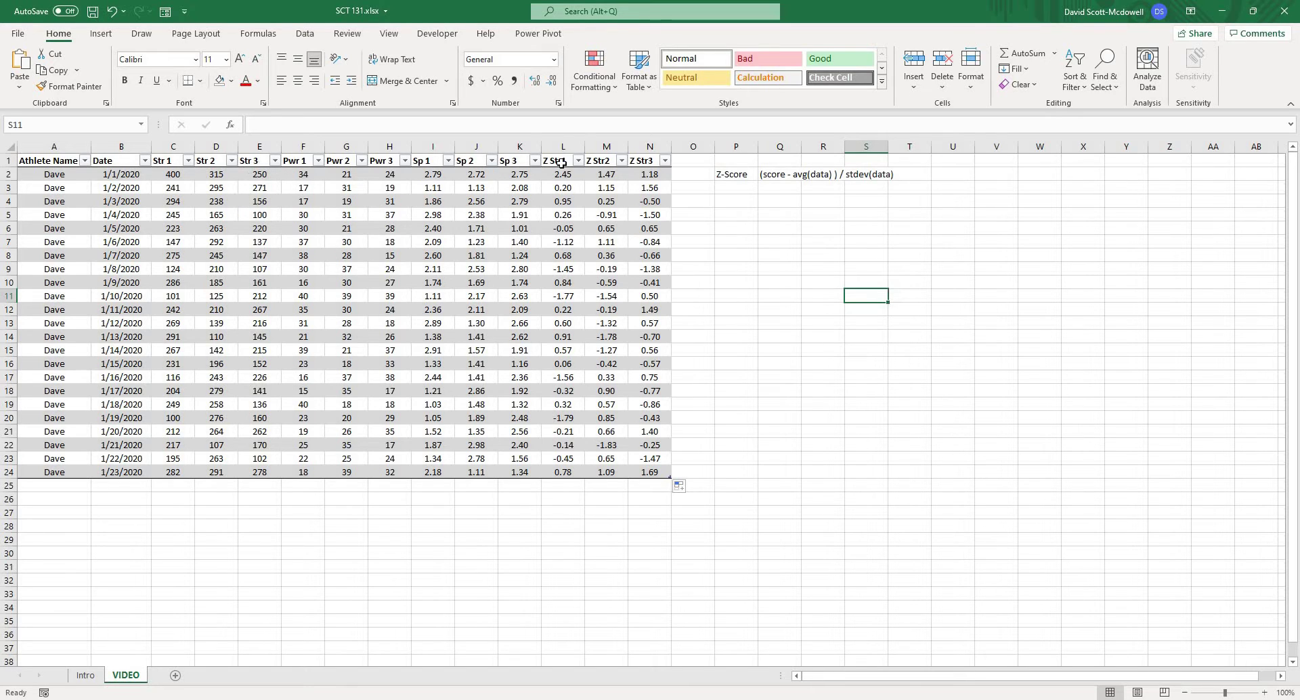
left_click_drag(562, 163, 653, 174)
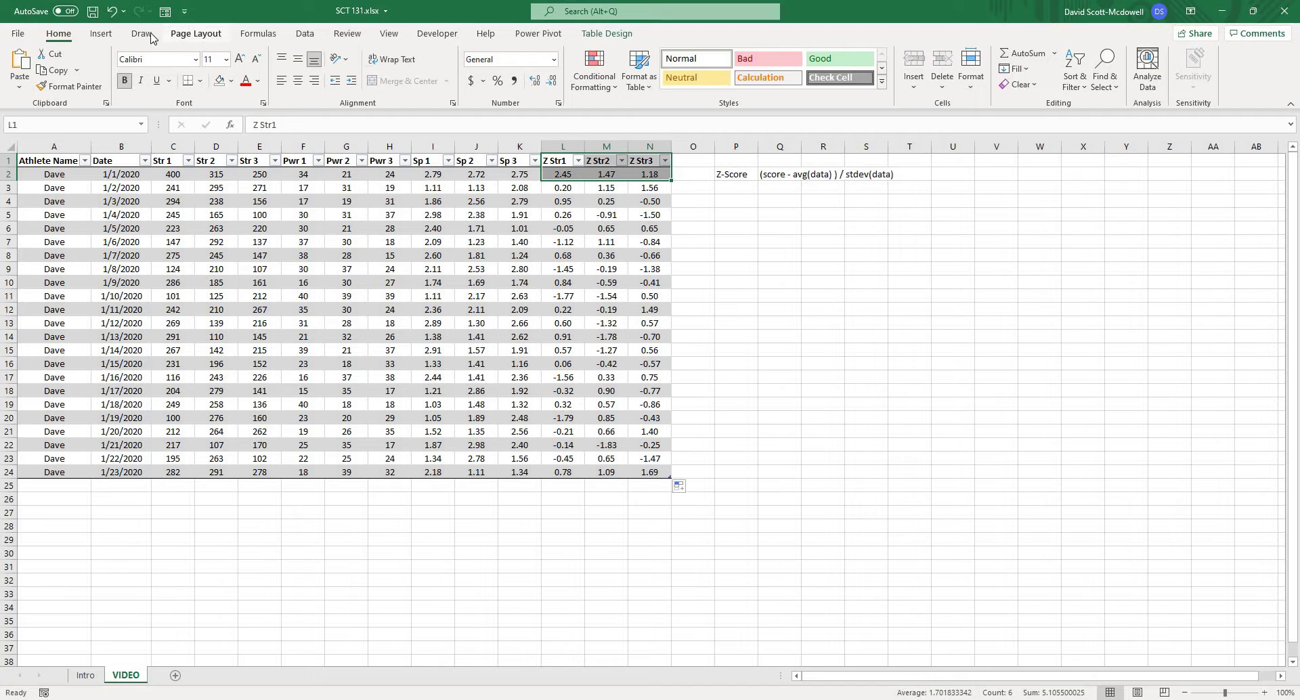
- Insert a radar chart of L1:N2 from All Charts and place it right of the table
left_click(100, 34)
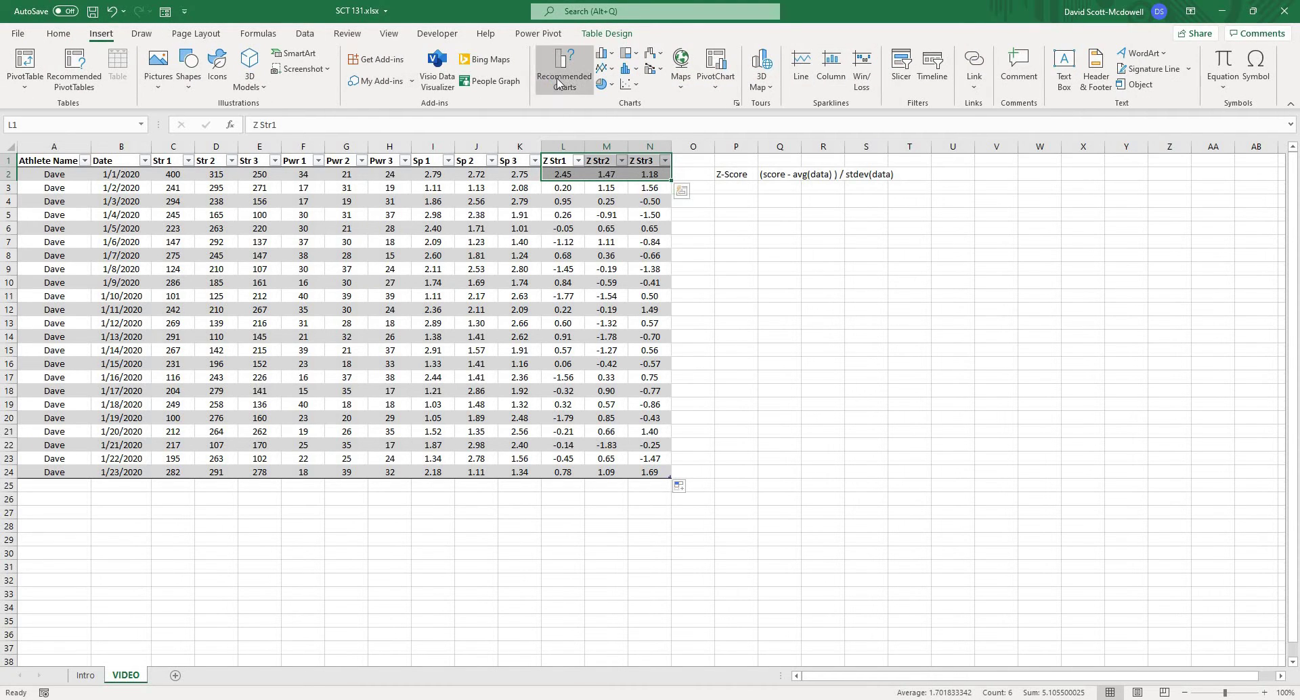
left_click(569, 82)
left_click(538, 179)
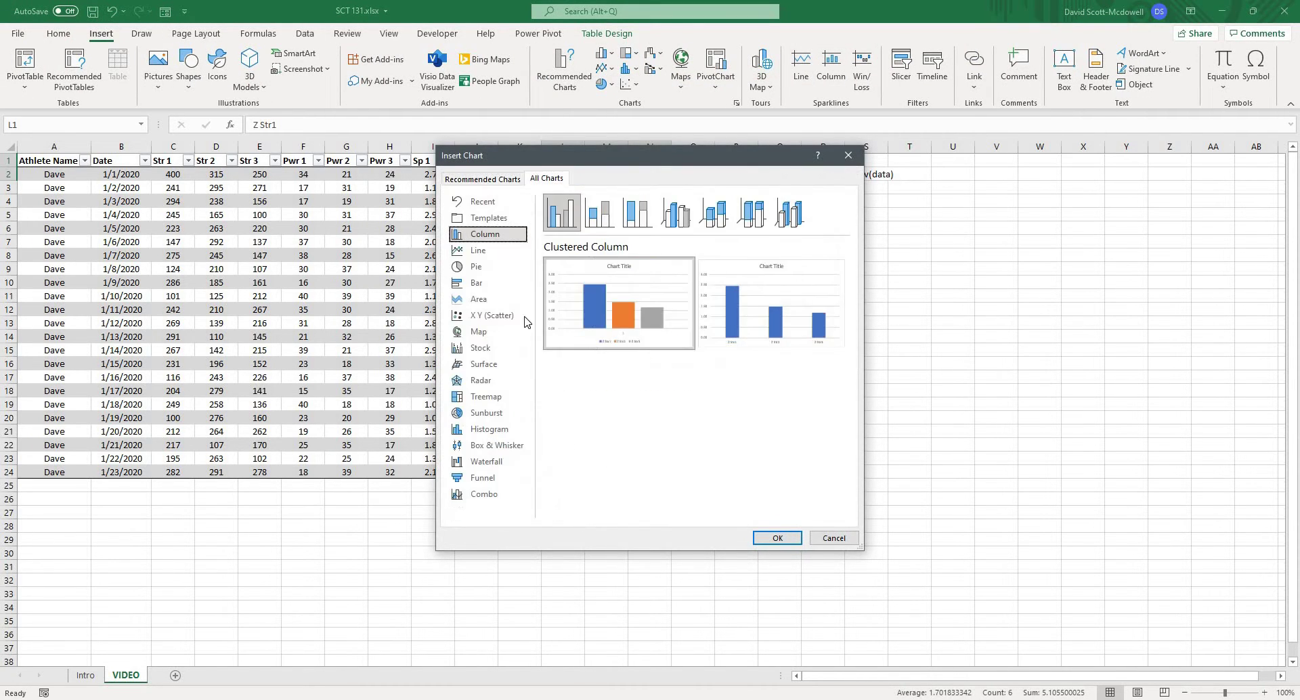
left_click(497, 380)
left_click(771, 312)
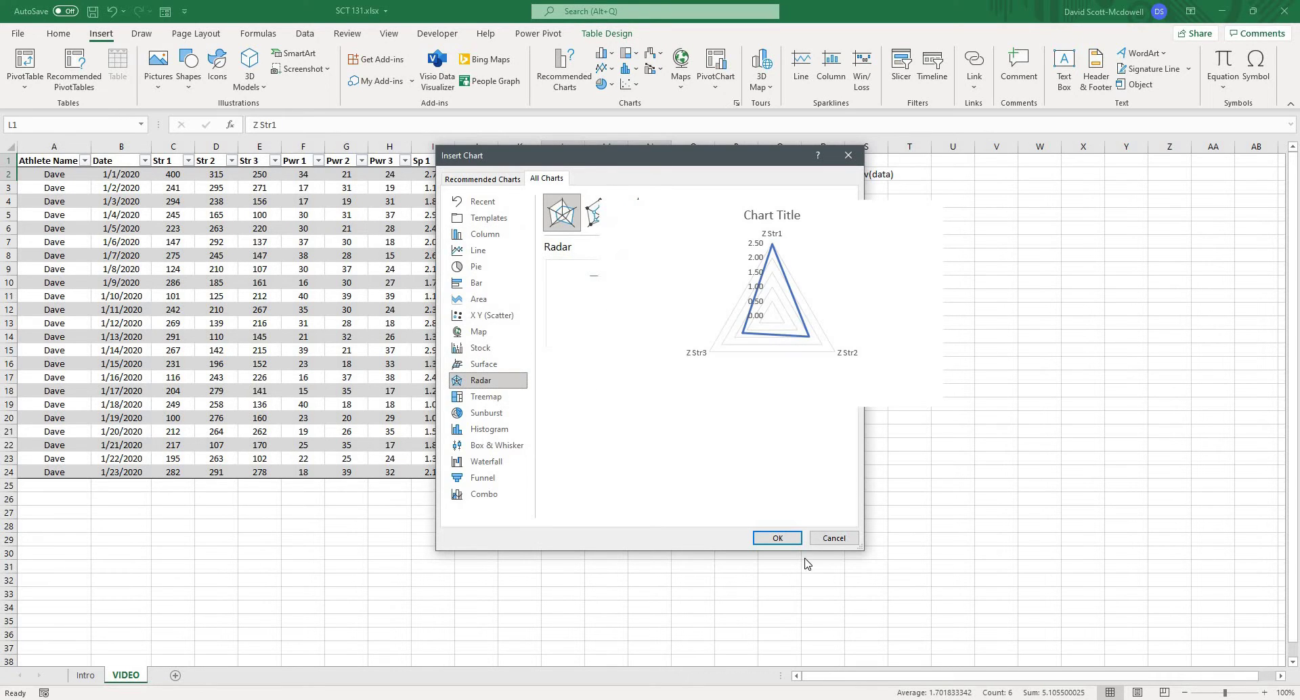
left_click(780, 540)
left_click_drag(729, 369, 977, 339)
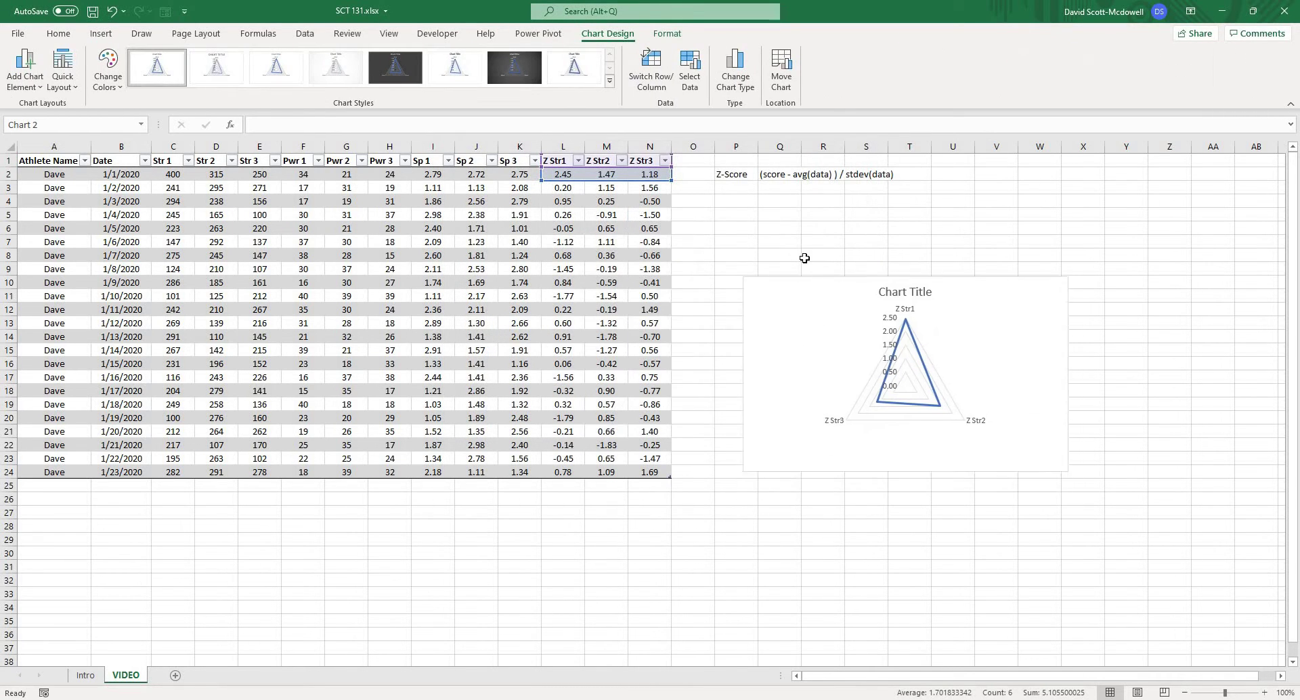
left_click(735, 253)
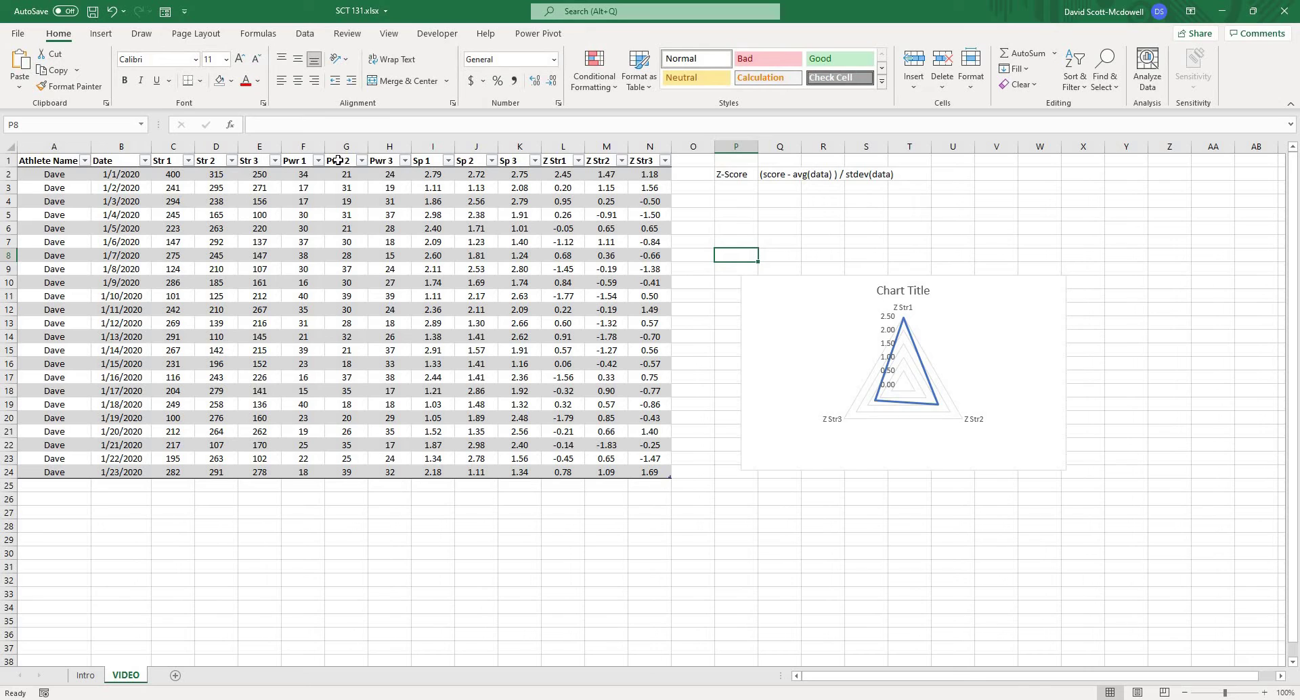
- Select the Pwr 2, Sp 1 and Str 2 headers with their first values
left_click_drag(339, 162, 342, 177)
left_click_drag(434, 168, 435, 175, "ctrl")
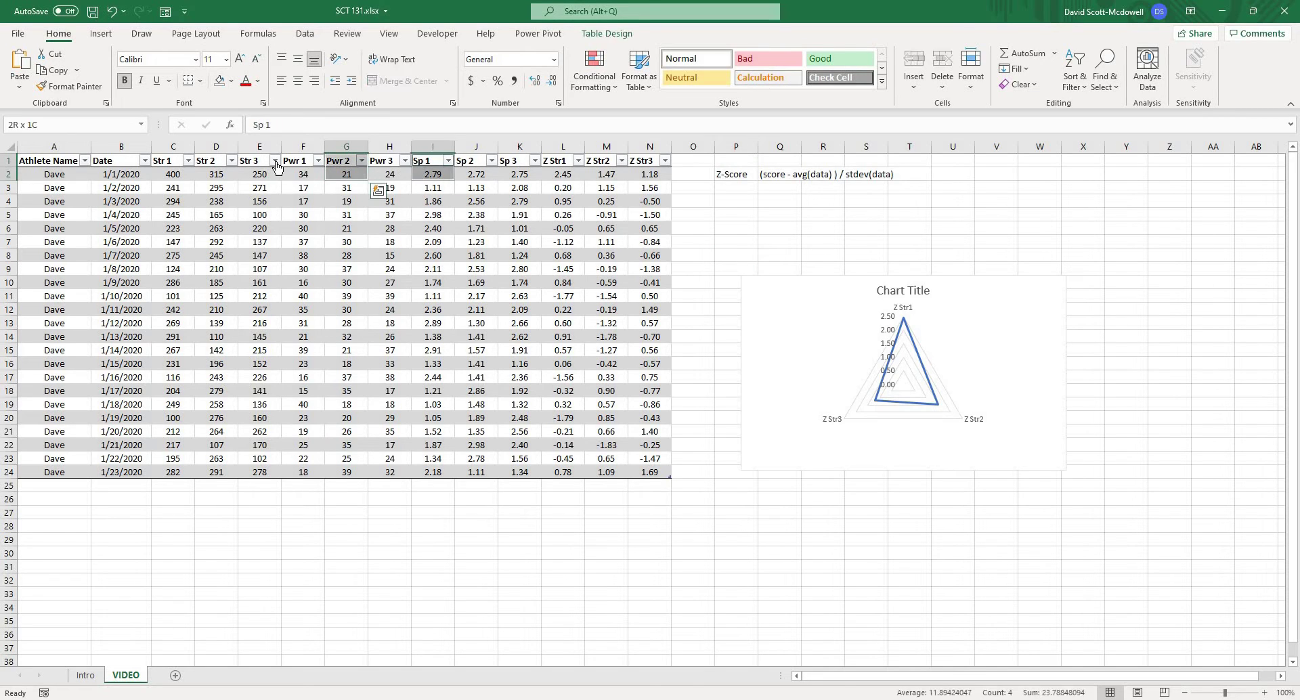
left_click_drag(215, 162, 215, 175, "ctrl")
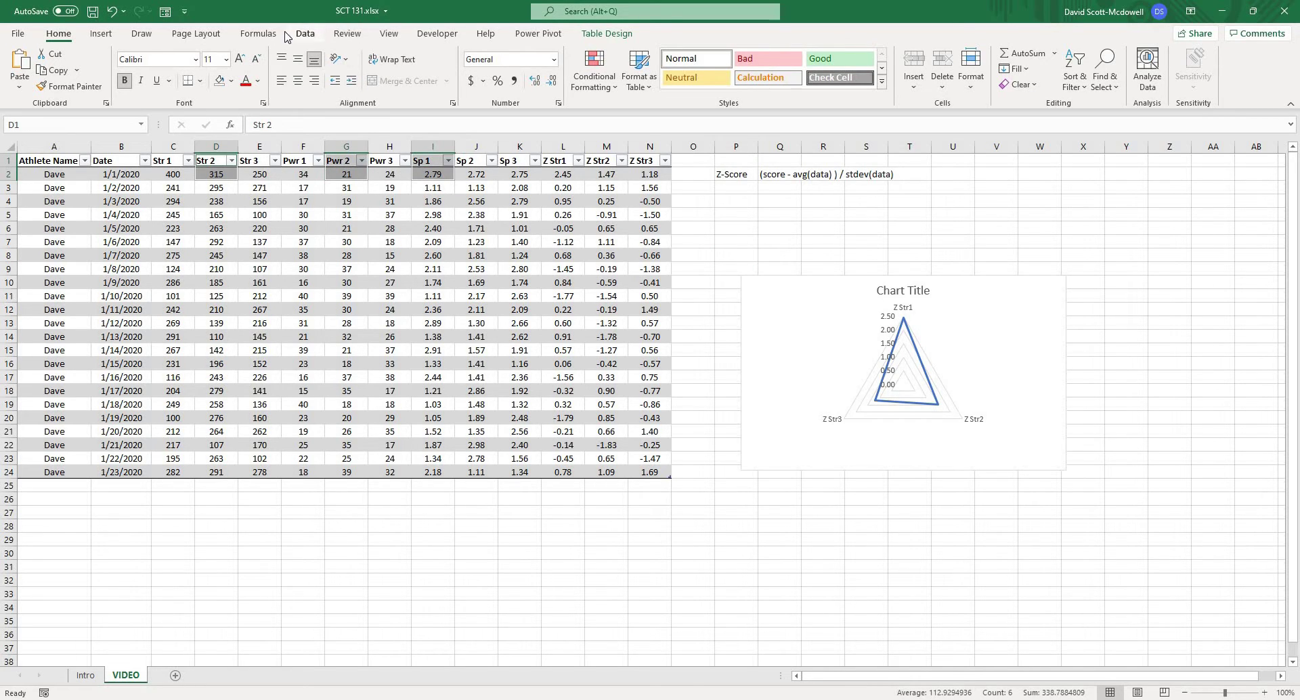
left_click(101, 33)
left_click(567, 71)
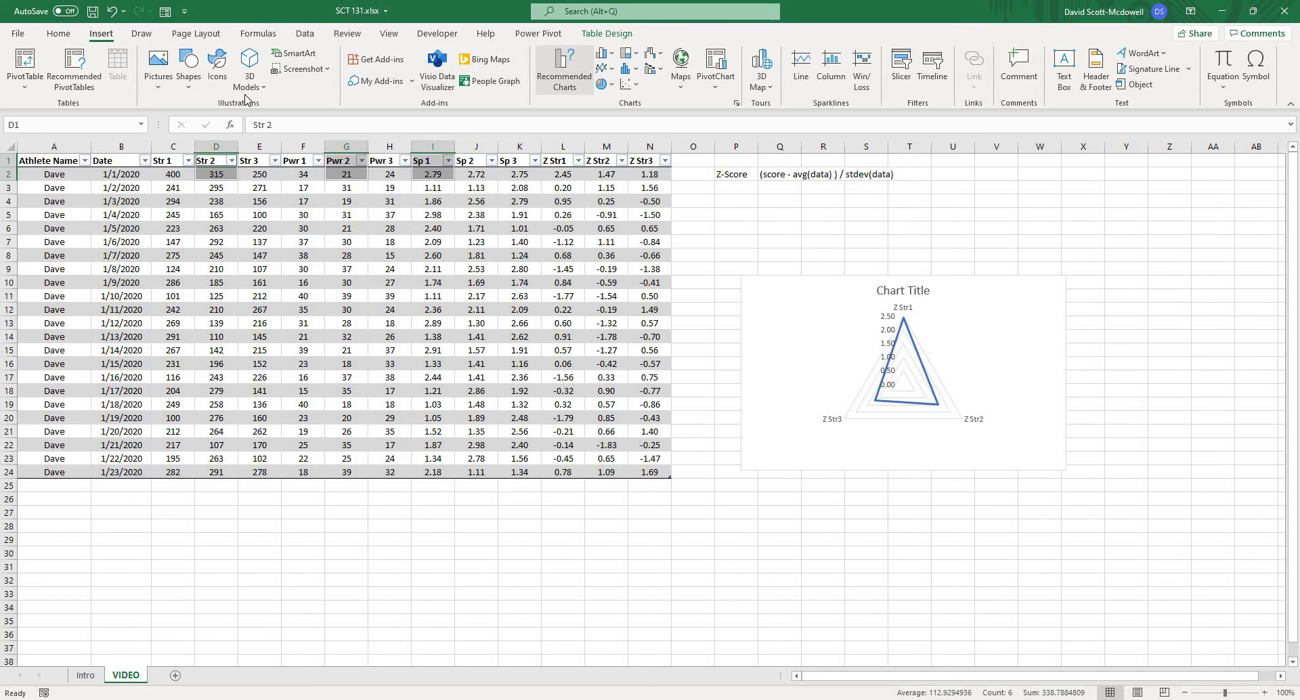
left_click(537, 179)
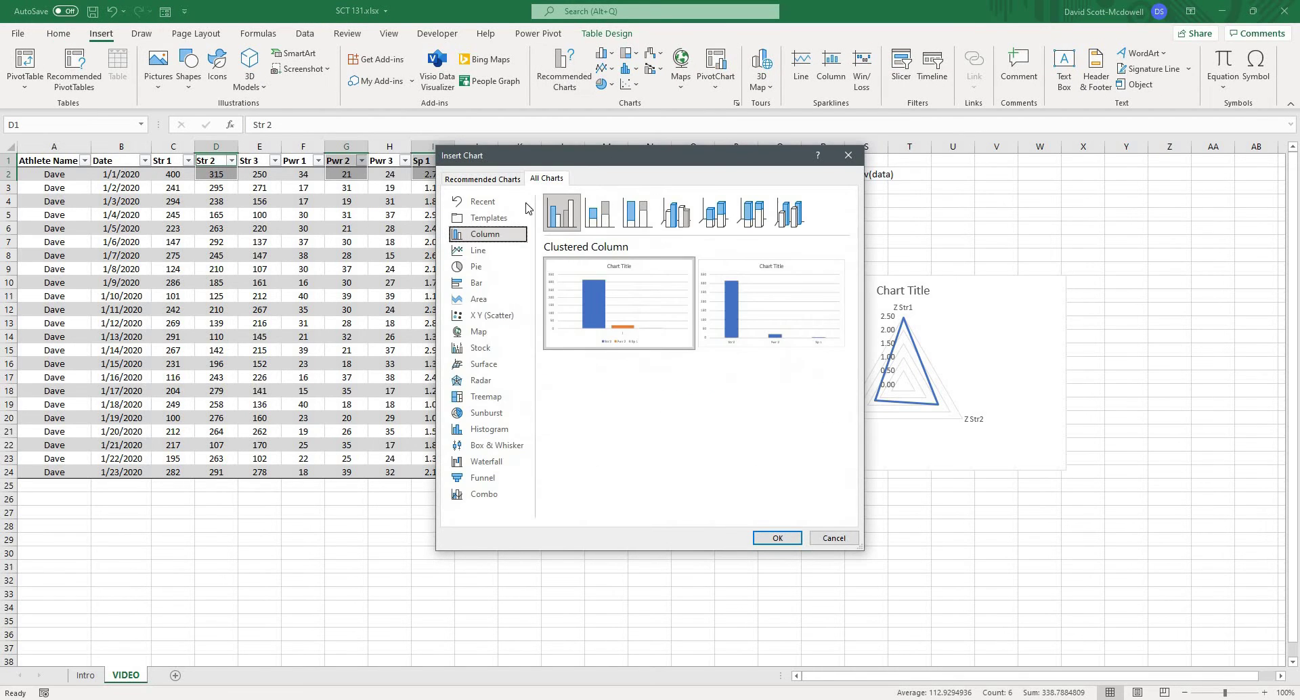
left_click(498, 381)
left_click(752, 334)
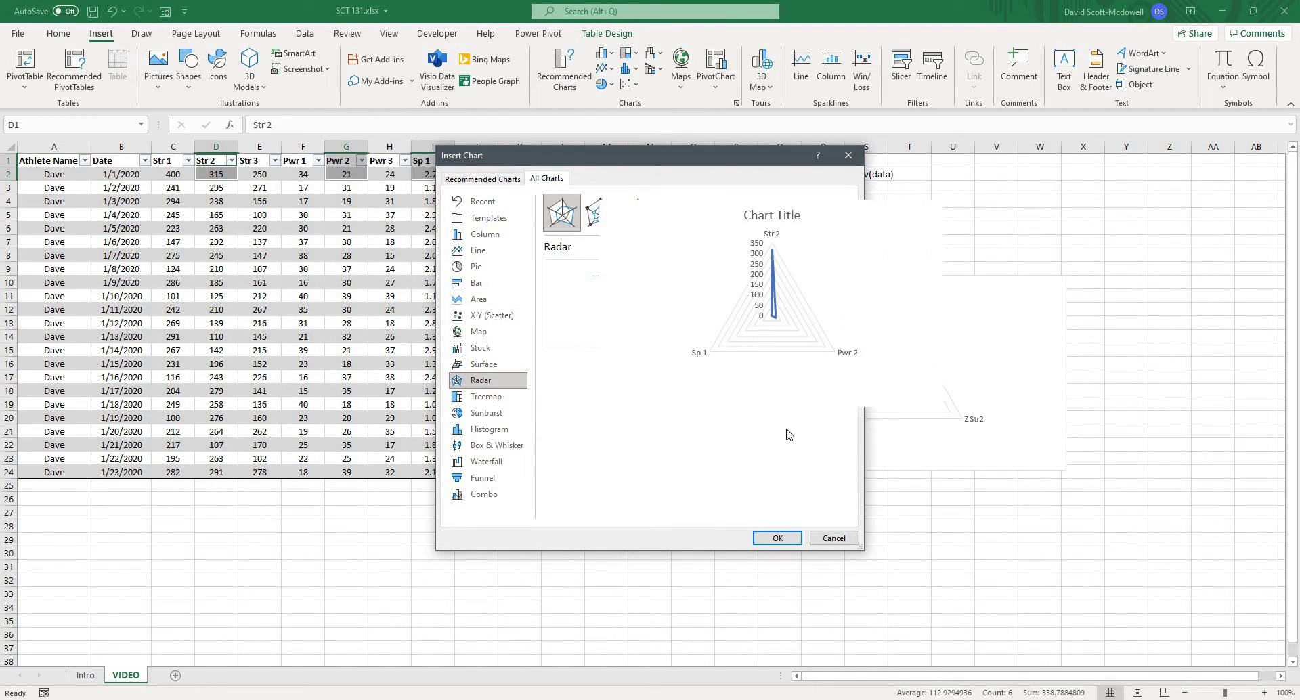
left_click(779, 539)
mouse_move(769, 380)
left_mouse_down()
mouse_move(737, 488)
mouse_move(688, 509)
mouse_move(672, 507)
mouse_move(684, 483)
mouse_move(671, 478)
left_mouse_up()
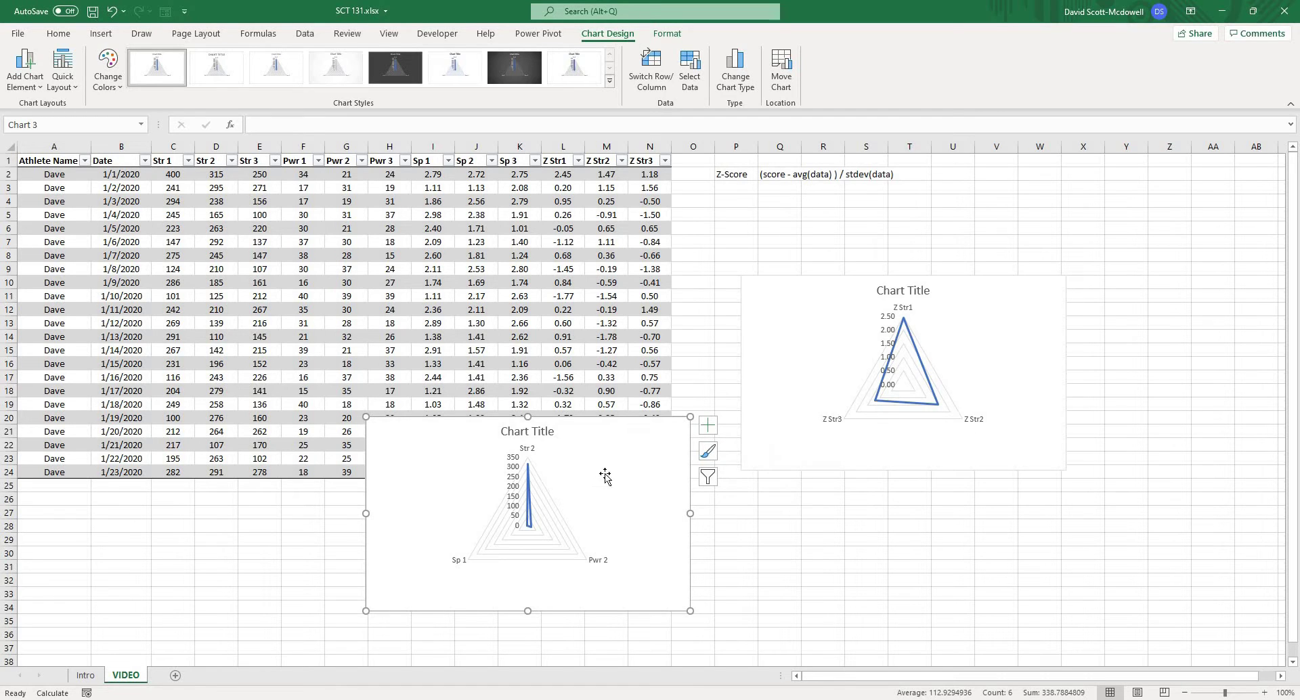
key("Delete")
left_click(800, 369)
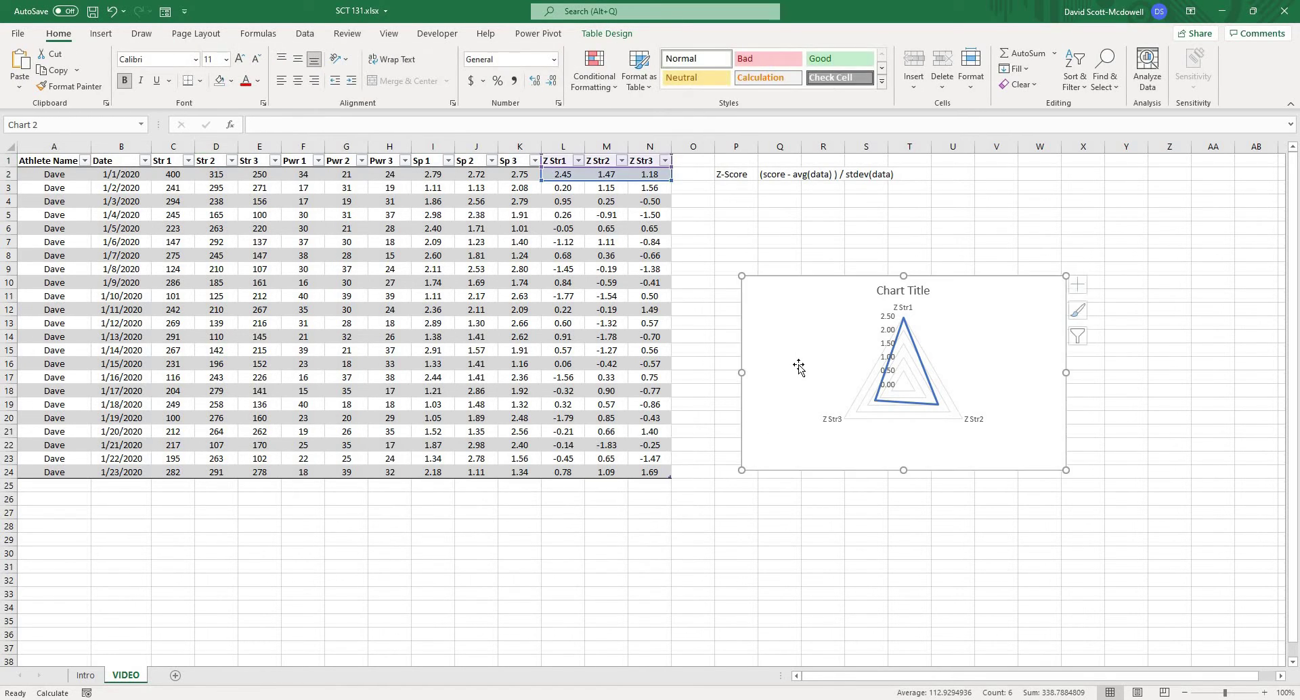
- Move the Z-score radar chart to the top right, then select and delete it
left_click_drag(865, 295, 969, 250)
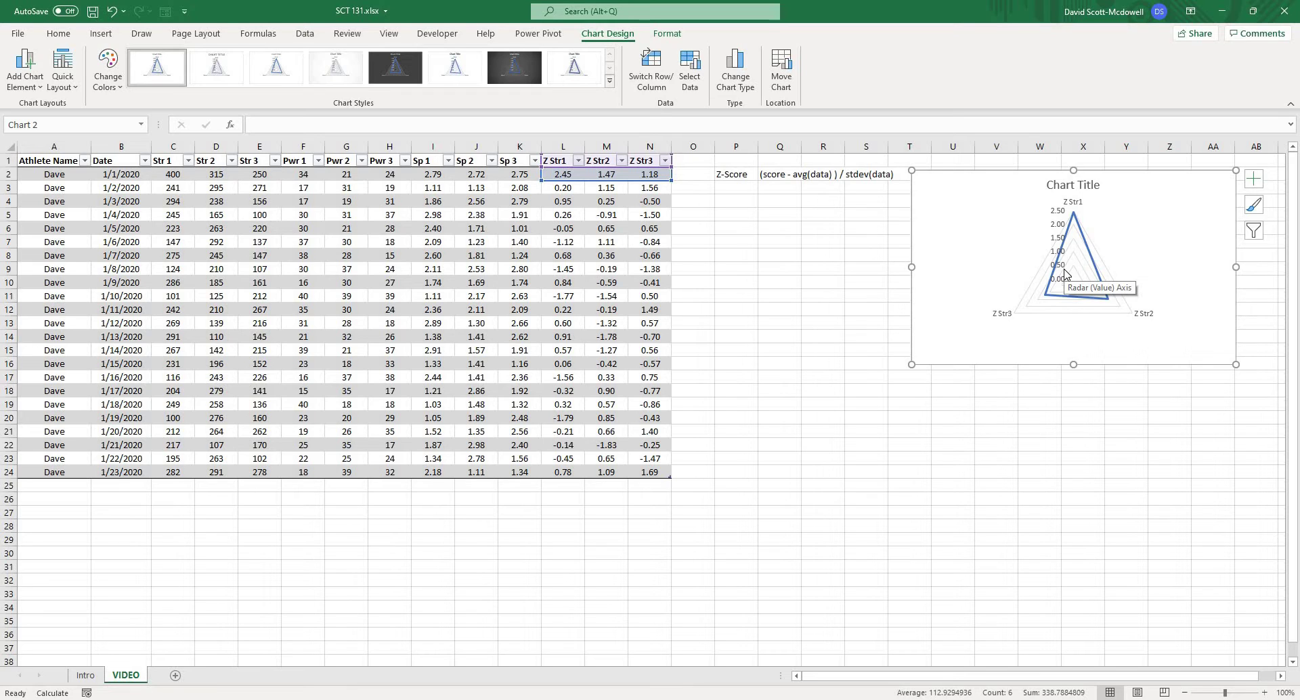
left_click(1121, 418)
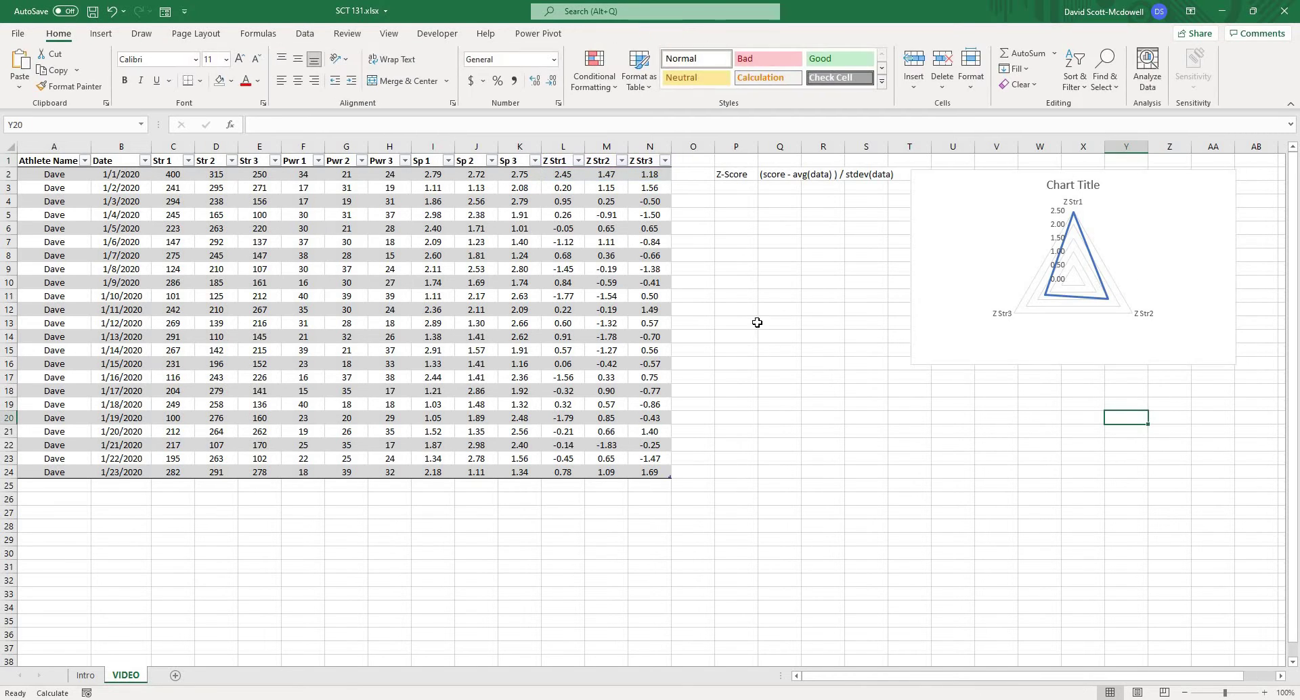
left_click(558, 162)
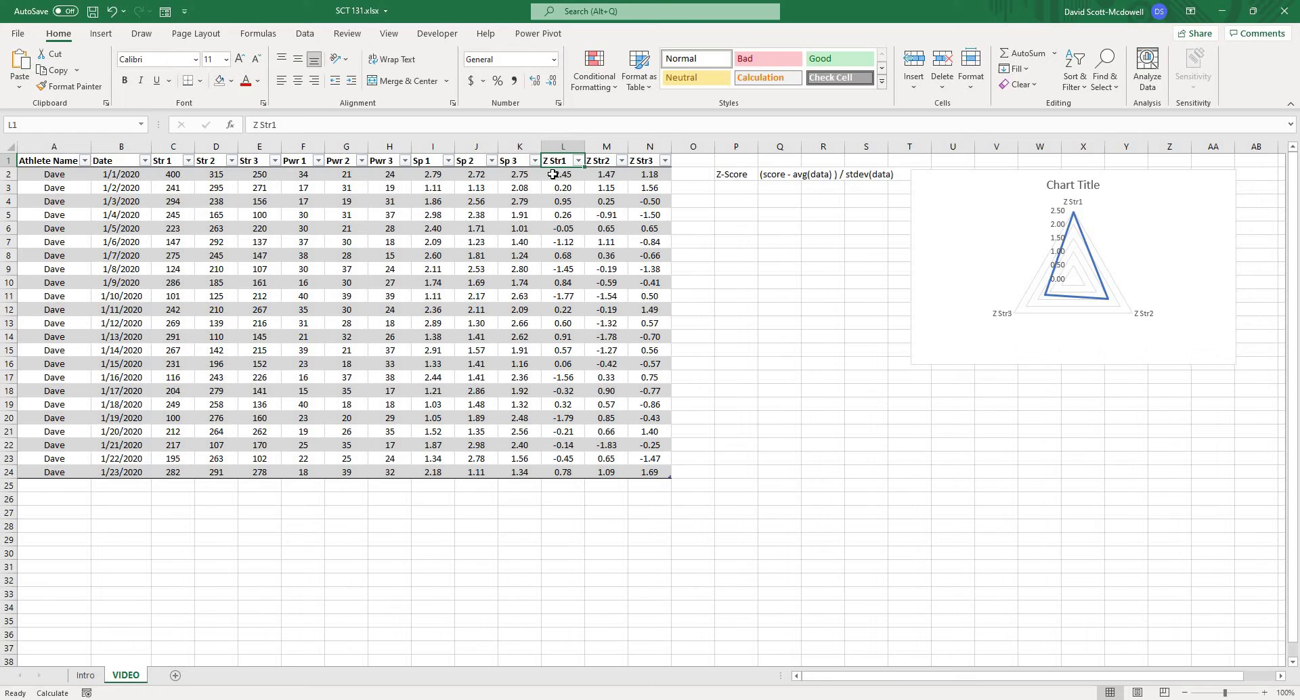
left_click(779, 268)
left_click(1065, 203)
key("Delete")
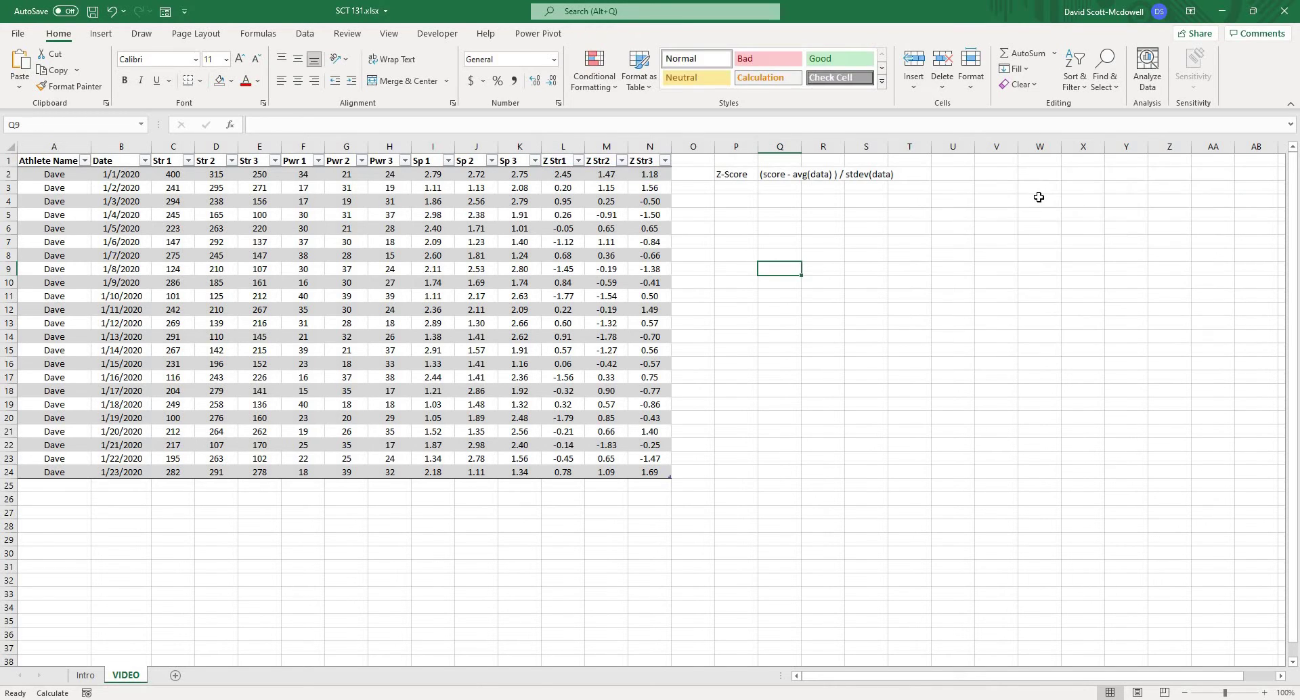
- Add the label STEN Score in P3 with the note (Zscore * 2) + 5.5 in Q3
left_click(738, 228)
left_click(728, 189)
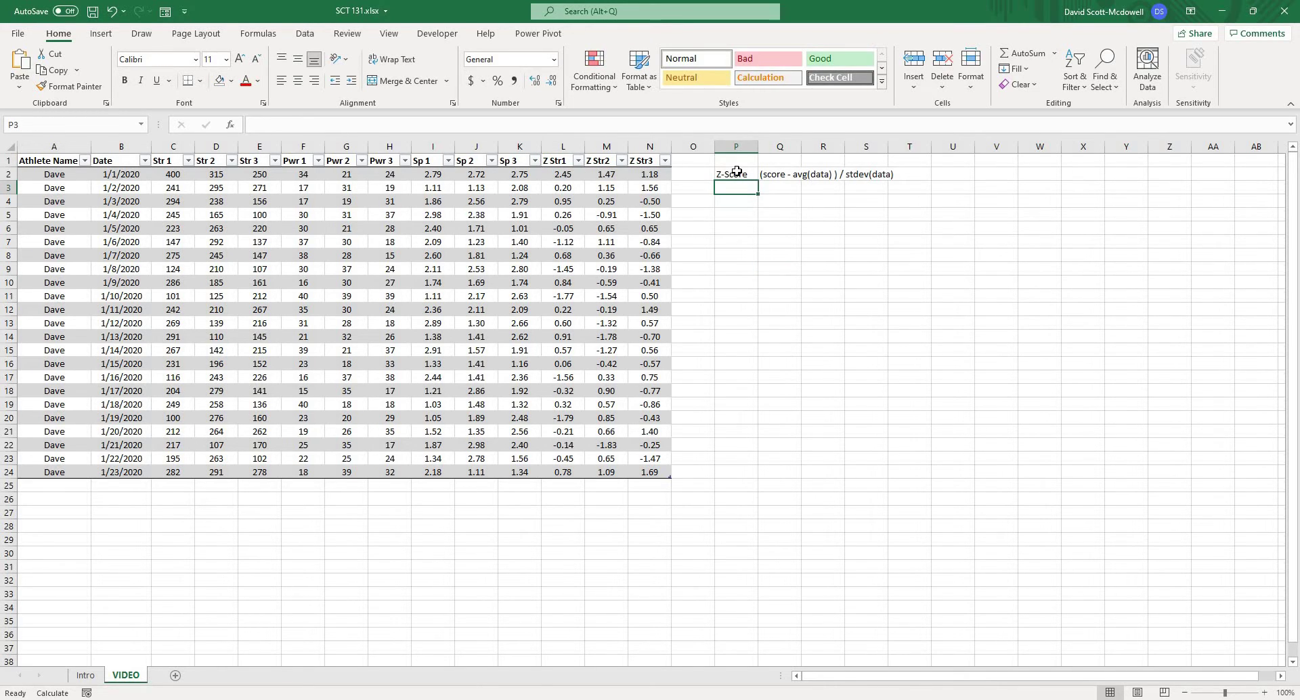
type("ST")
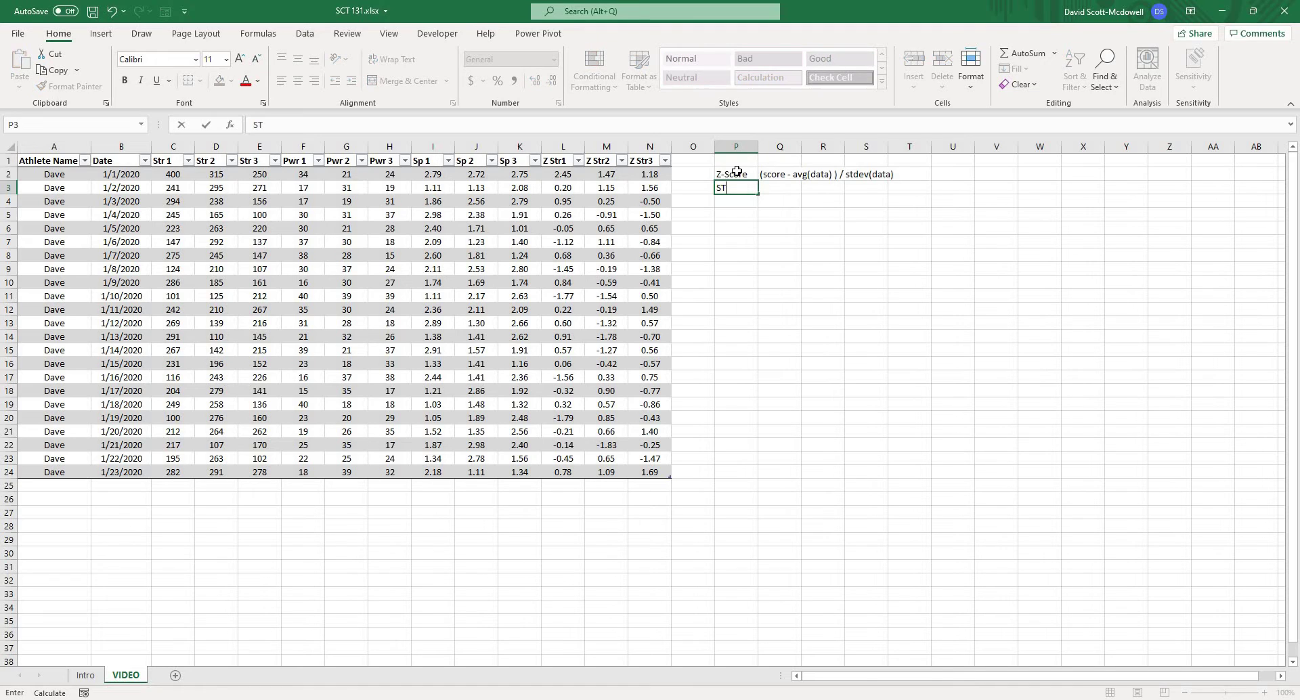
type("EN Score")
key("Tab")
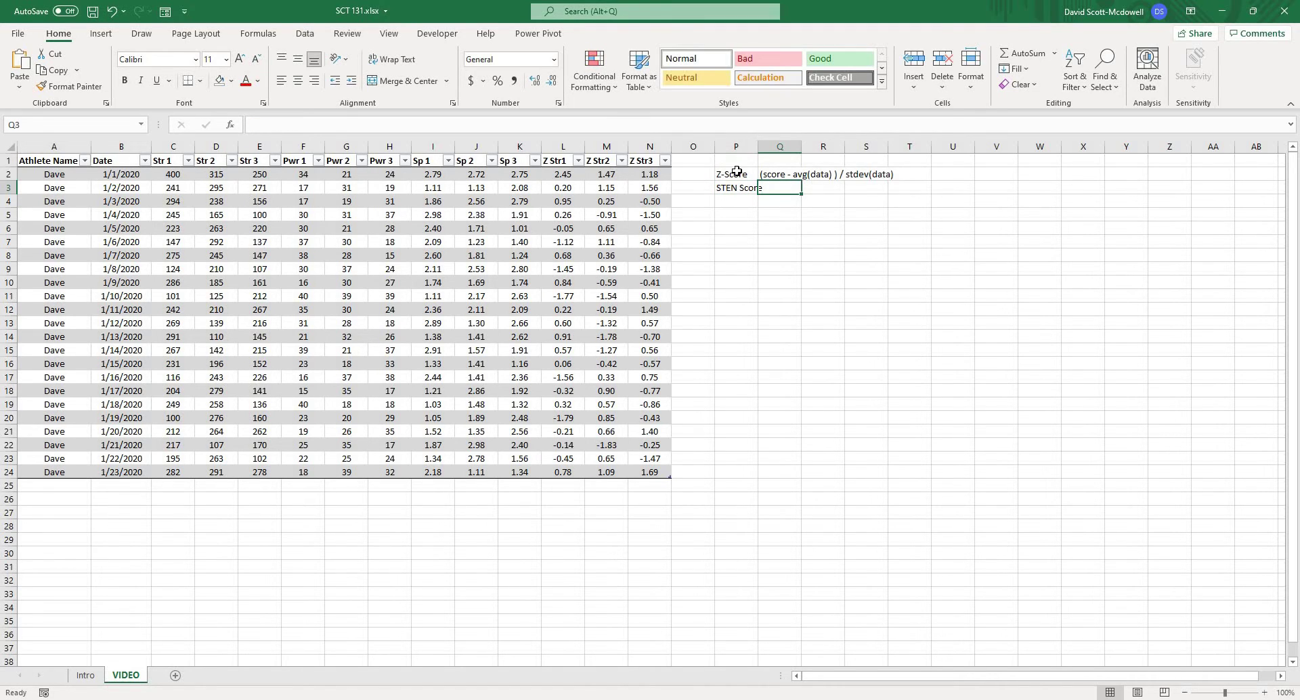
type("(S")
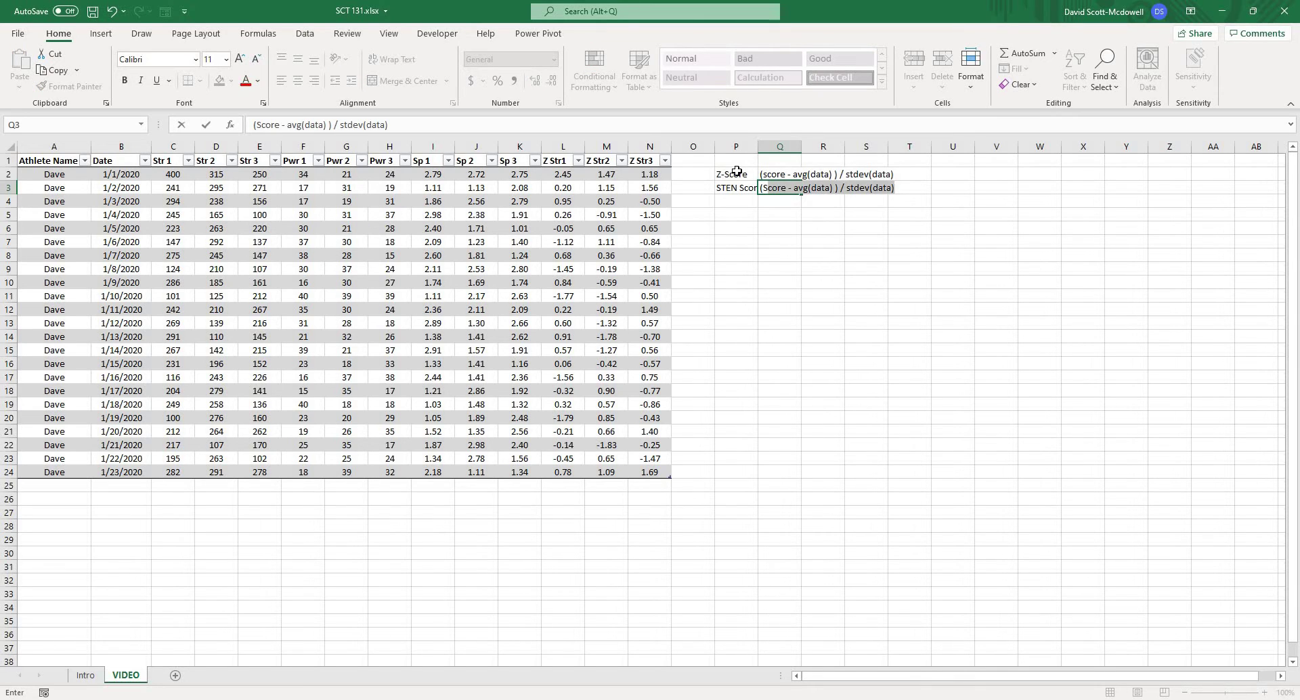
key("BackSpace")
key("BackSpace")
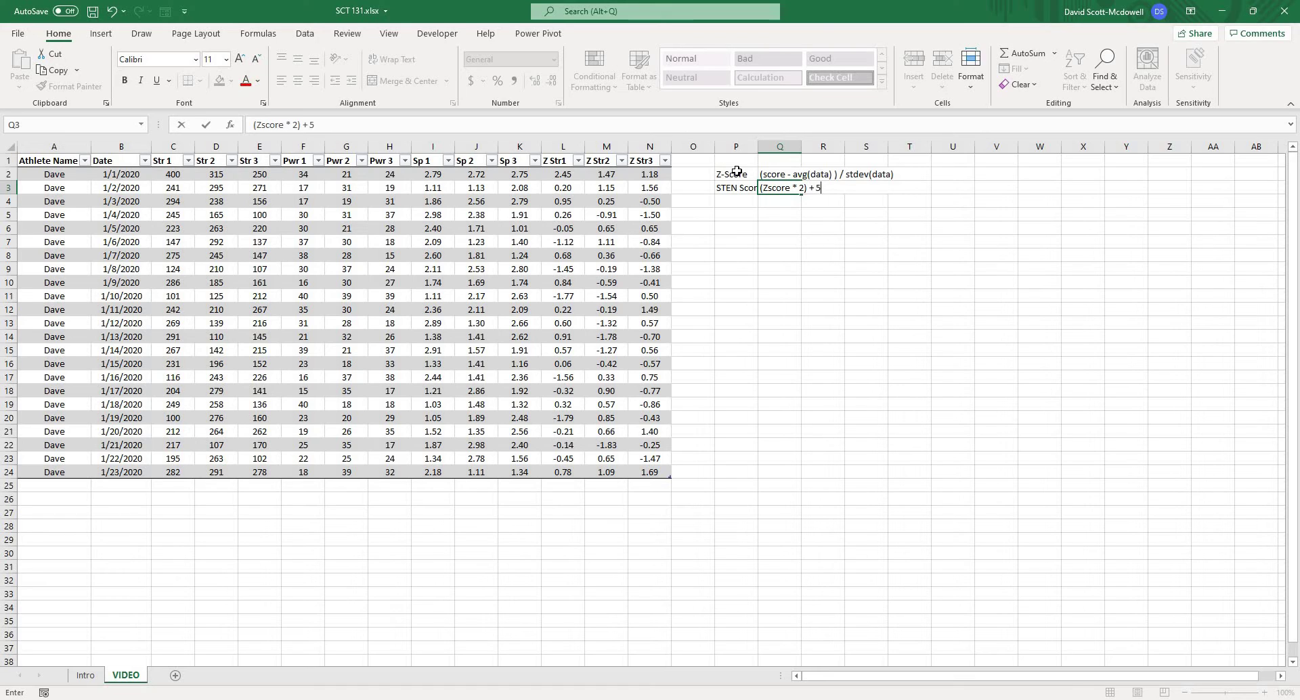
left_click(902, 293)
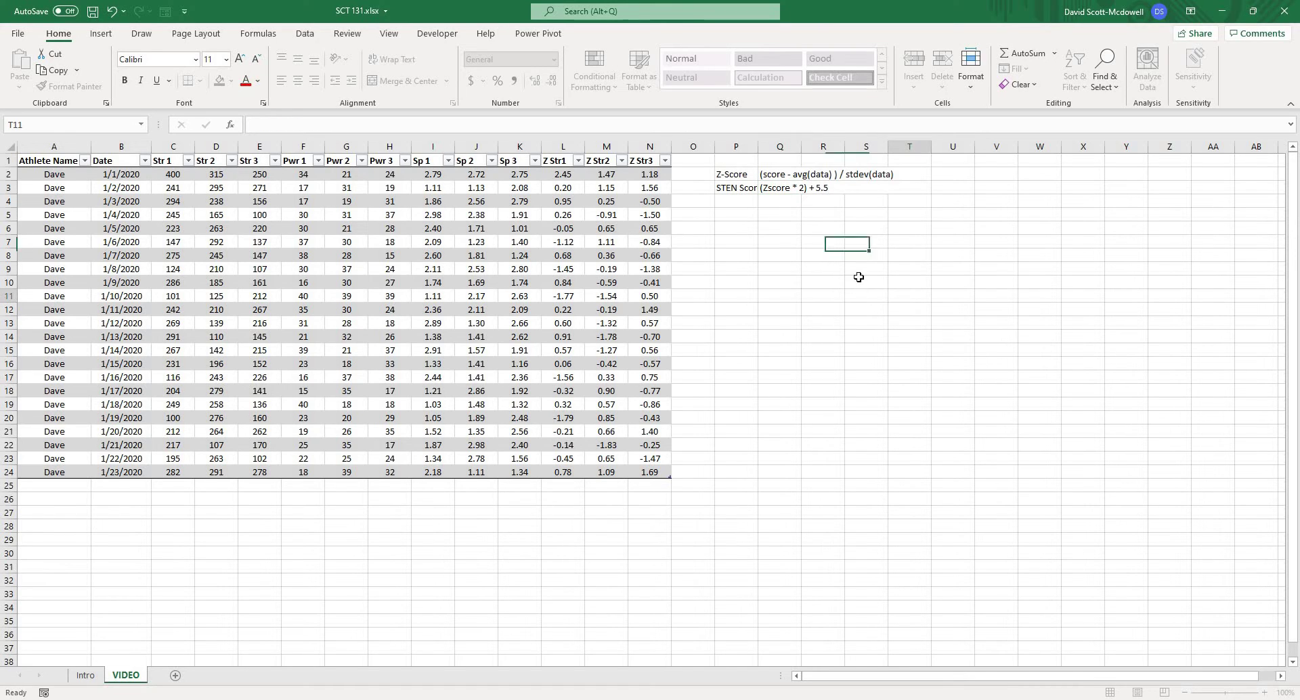
- Check the Z Str2 formulas in M5 and M2, then enter a test value 1 in T3
left_click(625, 242)
left_click(621, 216)
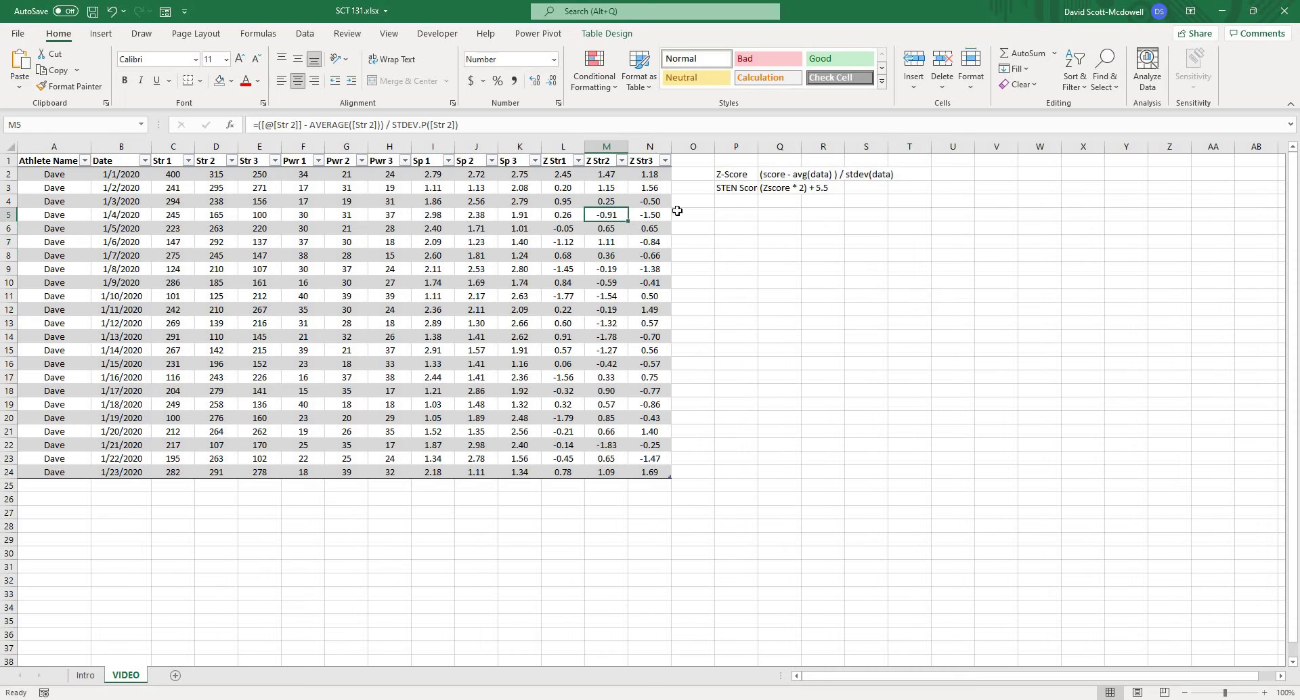
left_click(612, 176)
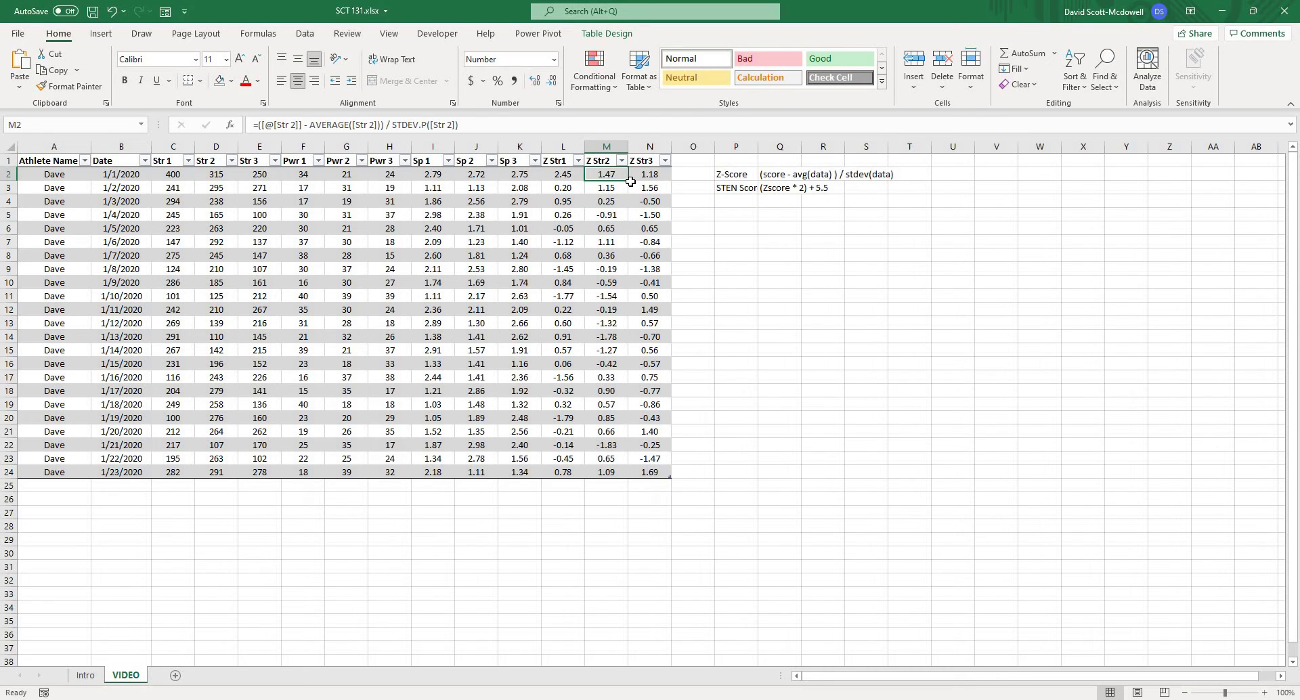
left_click(823, 242)
left_click(908, 189)
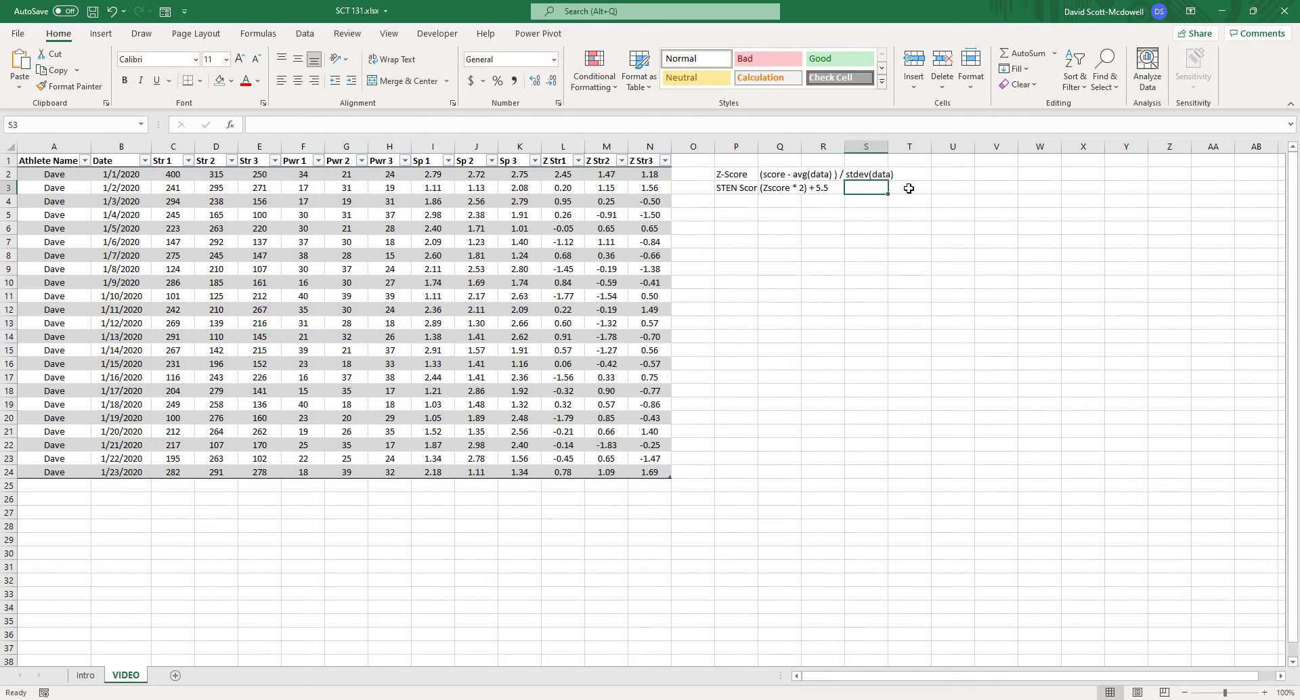
type("1-1")
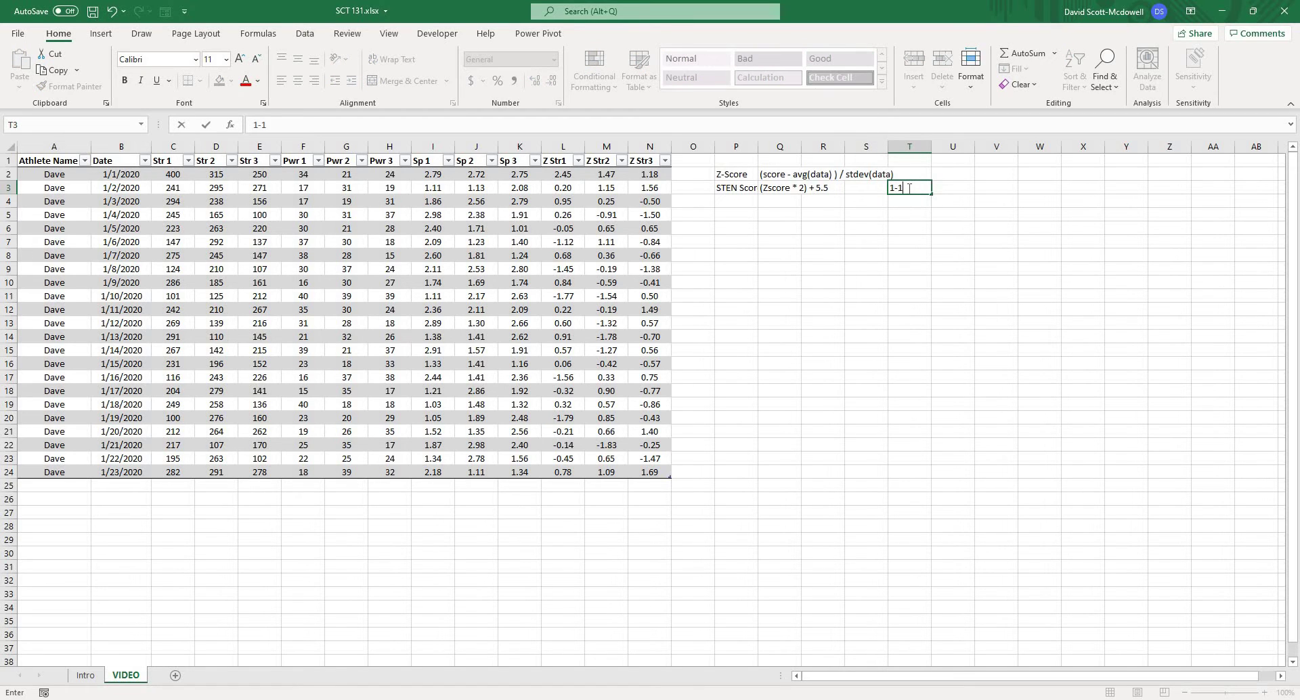
key("Return")
- Wrap L2's Z Str1 formula in STEN scaling, multiplying by 2 and adding 5.5
left_click(953, 296)
left_click(562, 174)
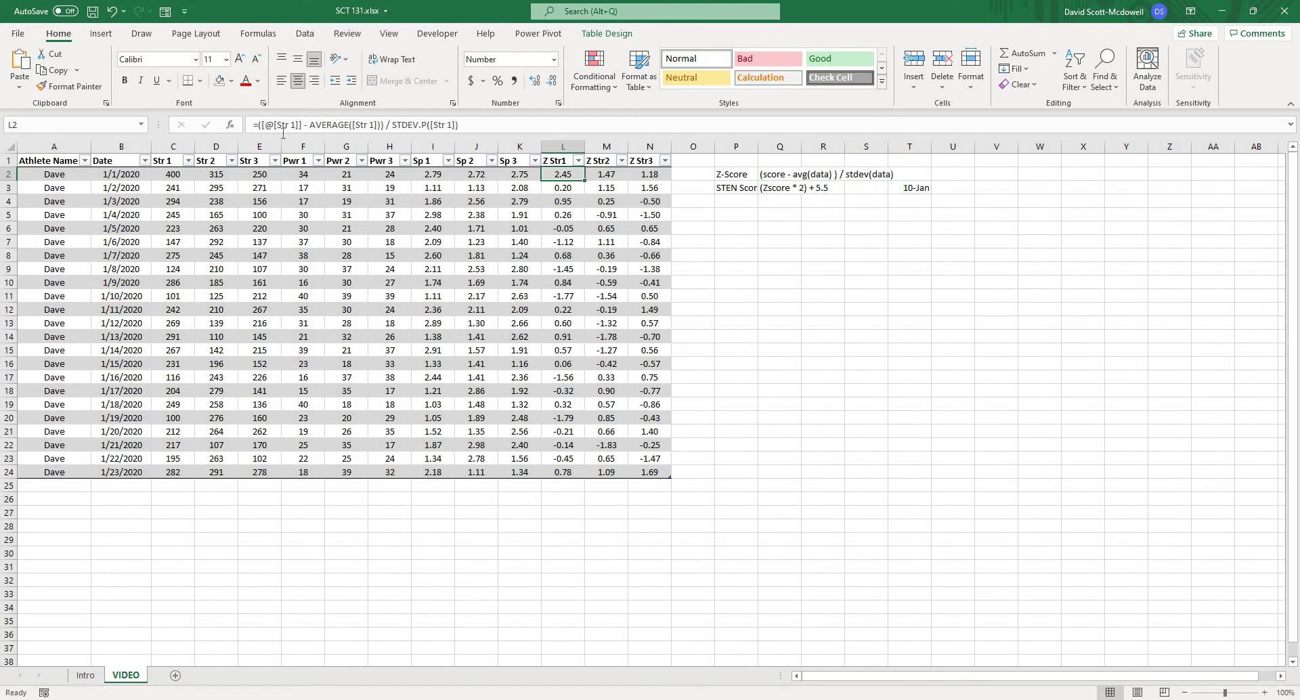
left_click(261, 125)
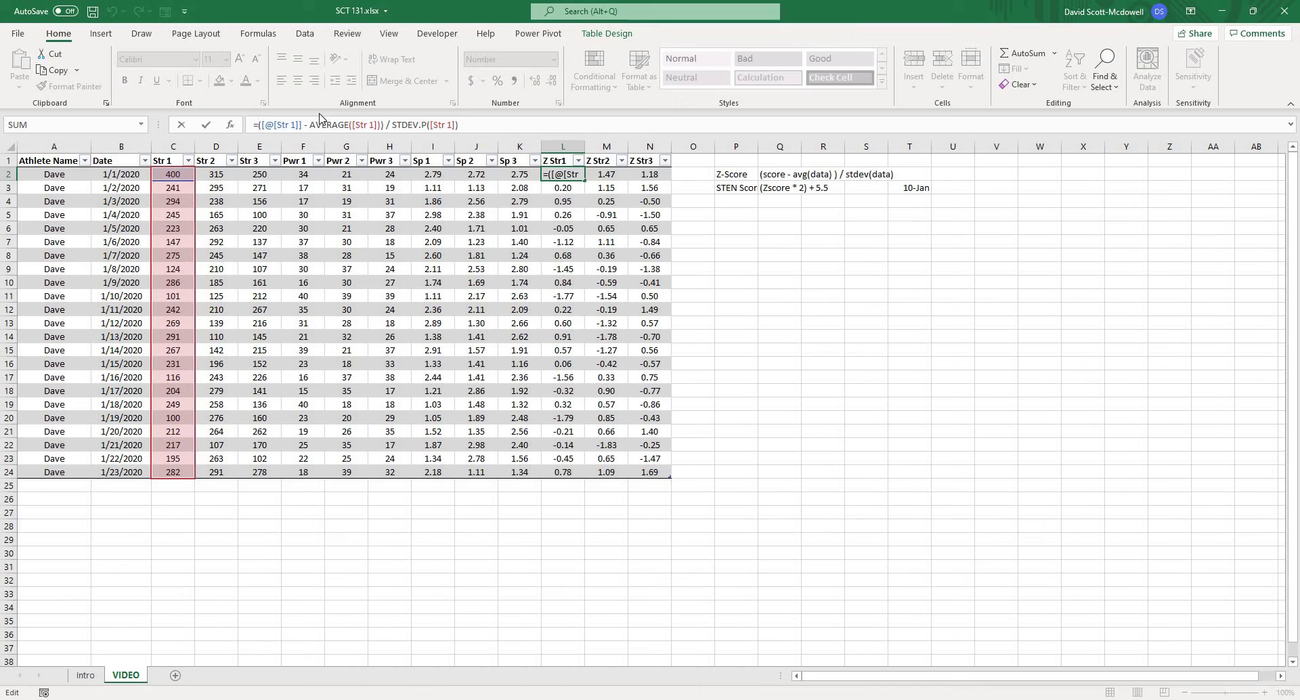
type("(")
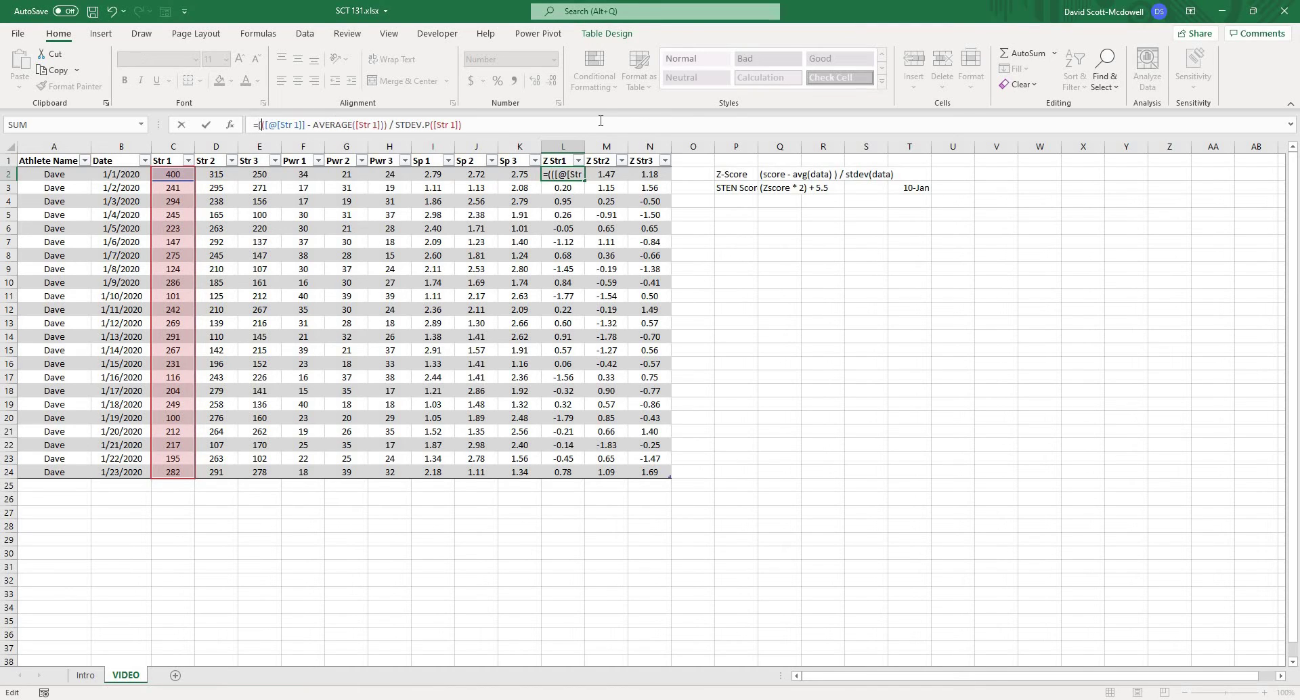
key("End")
type("* 2) +Tabl")
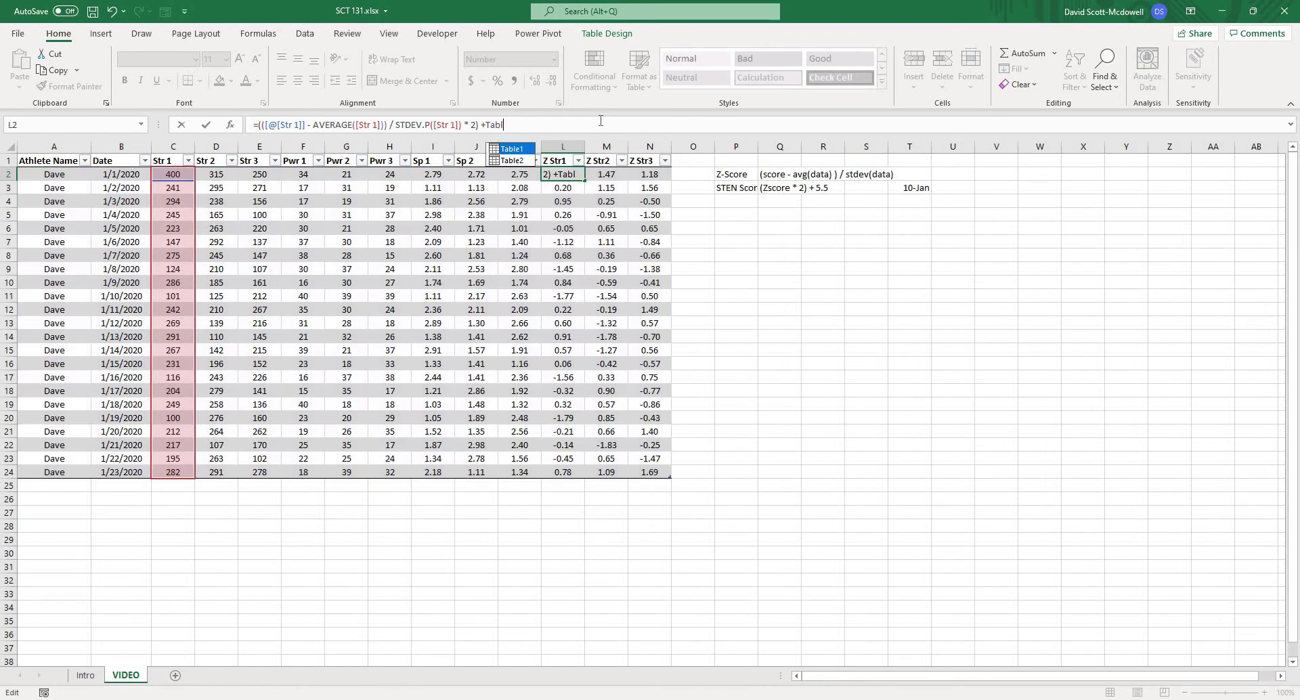
key("BackSpace")
key("BackSpace")
key("BackSpace")
key("BackSpace")
type("5.5")
key("Return")
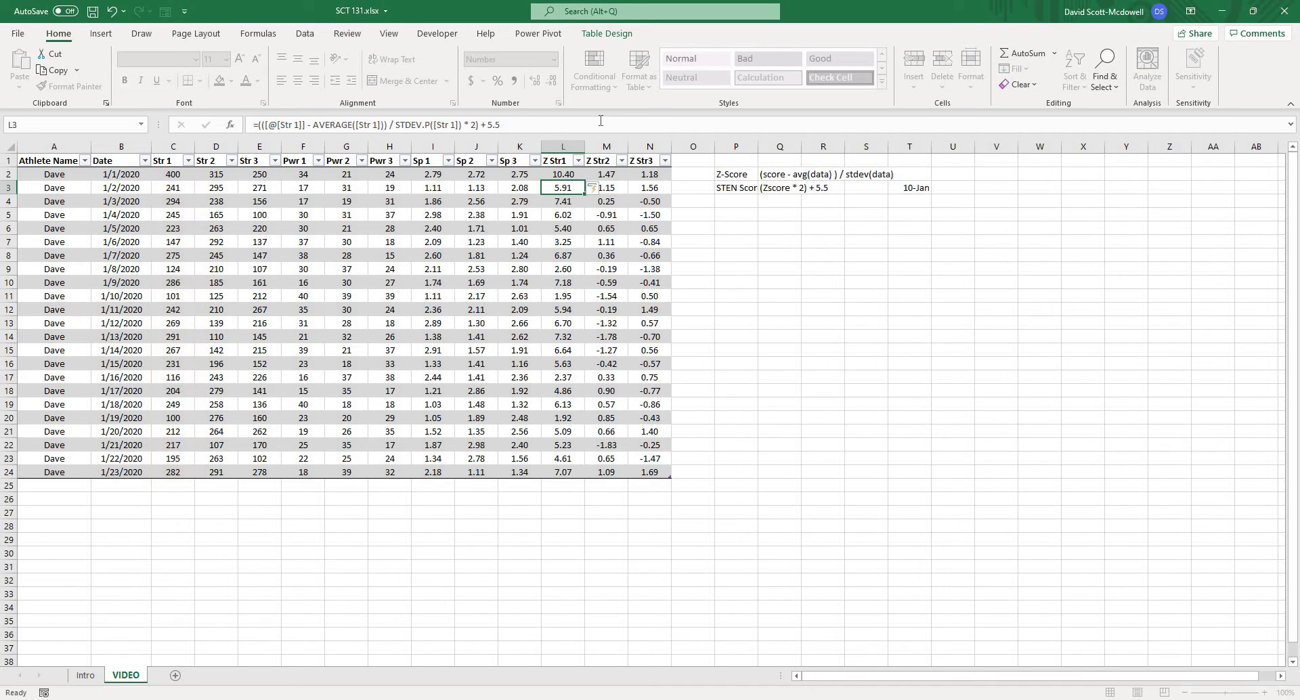
- Check the Z Str1 results and correct the parentheses in L2's STEN formula
left_click(736, 269)
left_click_drag(569, 169, 572, 472)
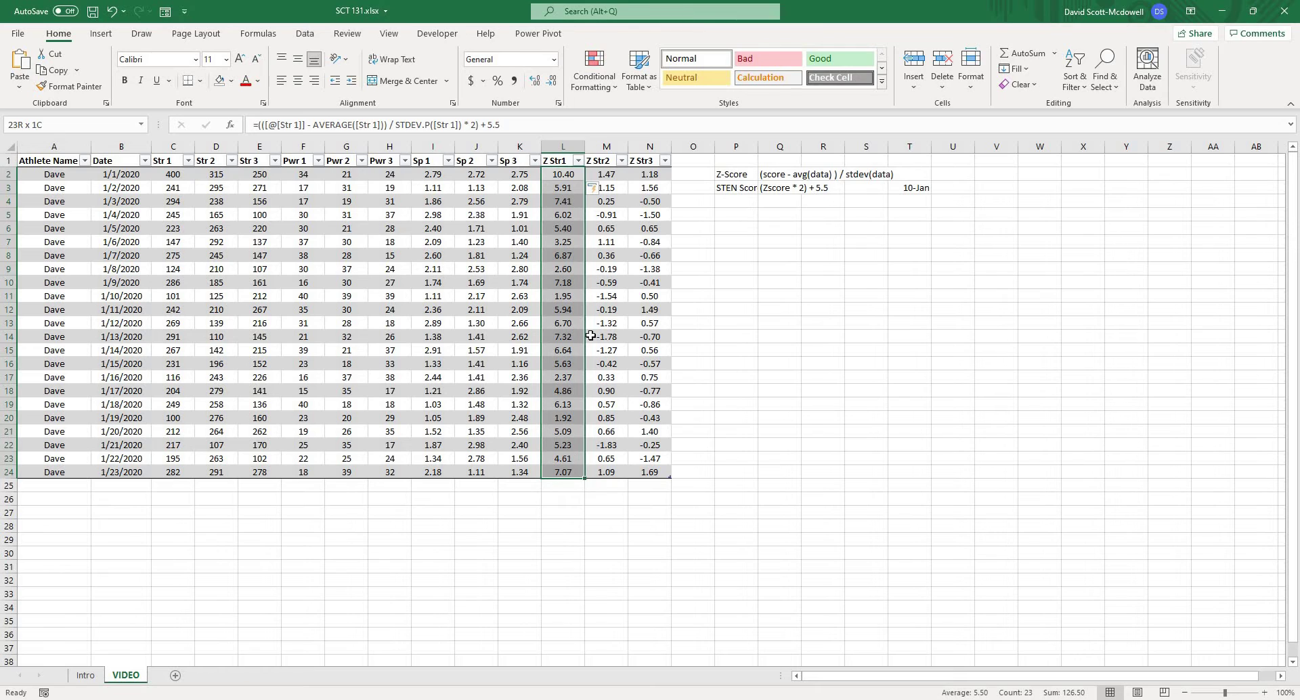
left_click(836, 267)
left_click(580, 176)
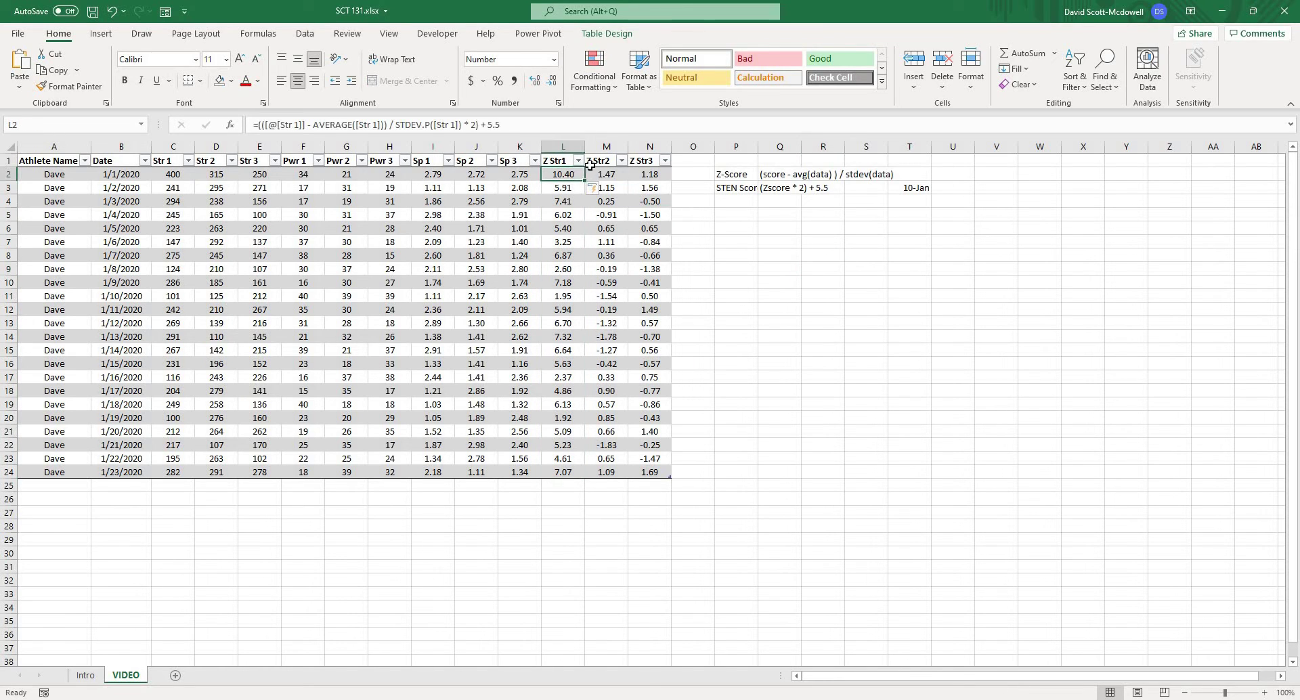
left_click(475, 122)
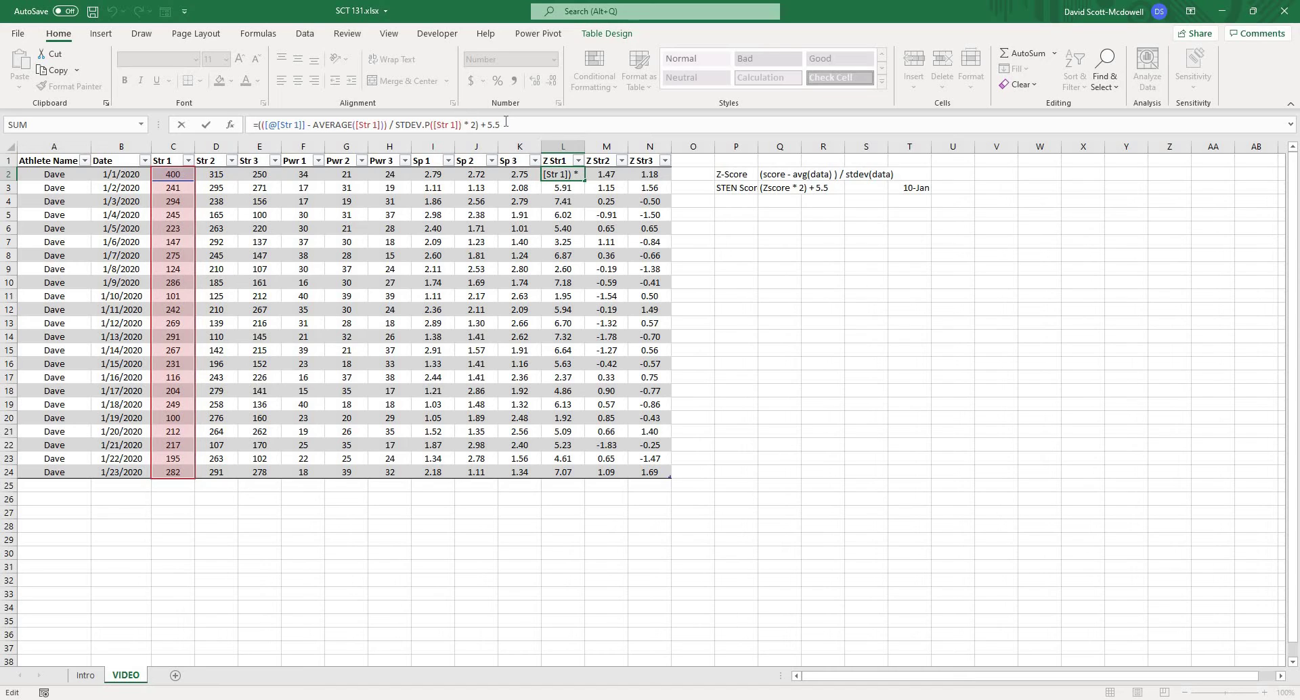
type(")")
key("Home")
key("Right")
type("(")
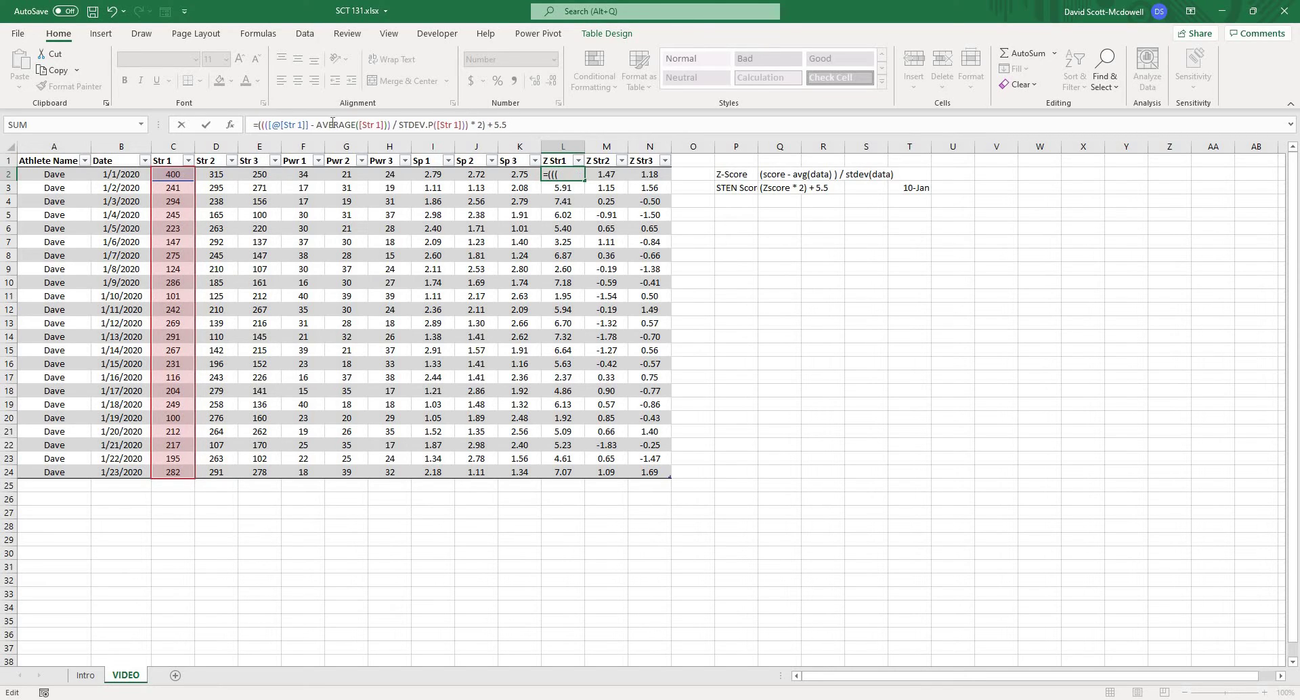
key("Return")
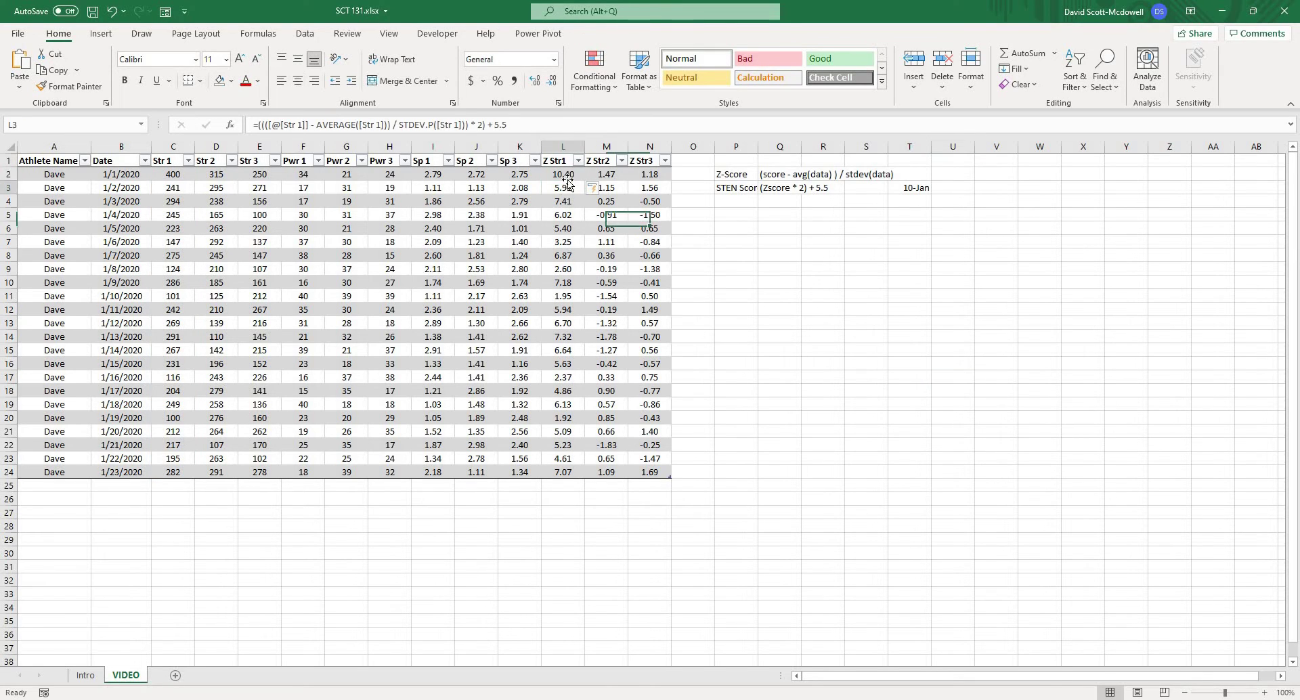
- Fill the STEN formula from L2 across to N2 and down through row 24
left_click_drag(562, 174, 565, 476)
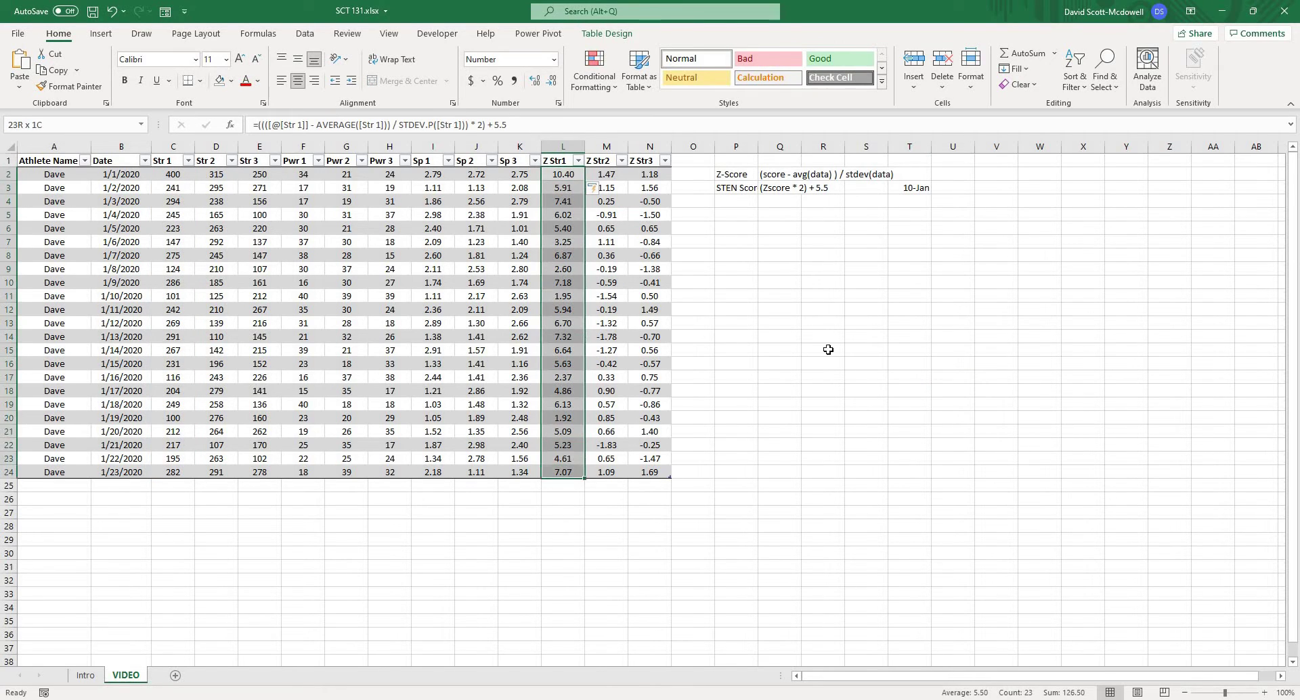
left_click(829, 349)
left_click(573, 173)
left_click_drag(591, 180, 674, 181)
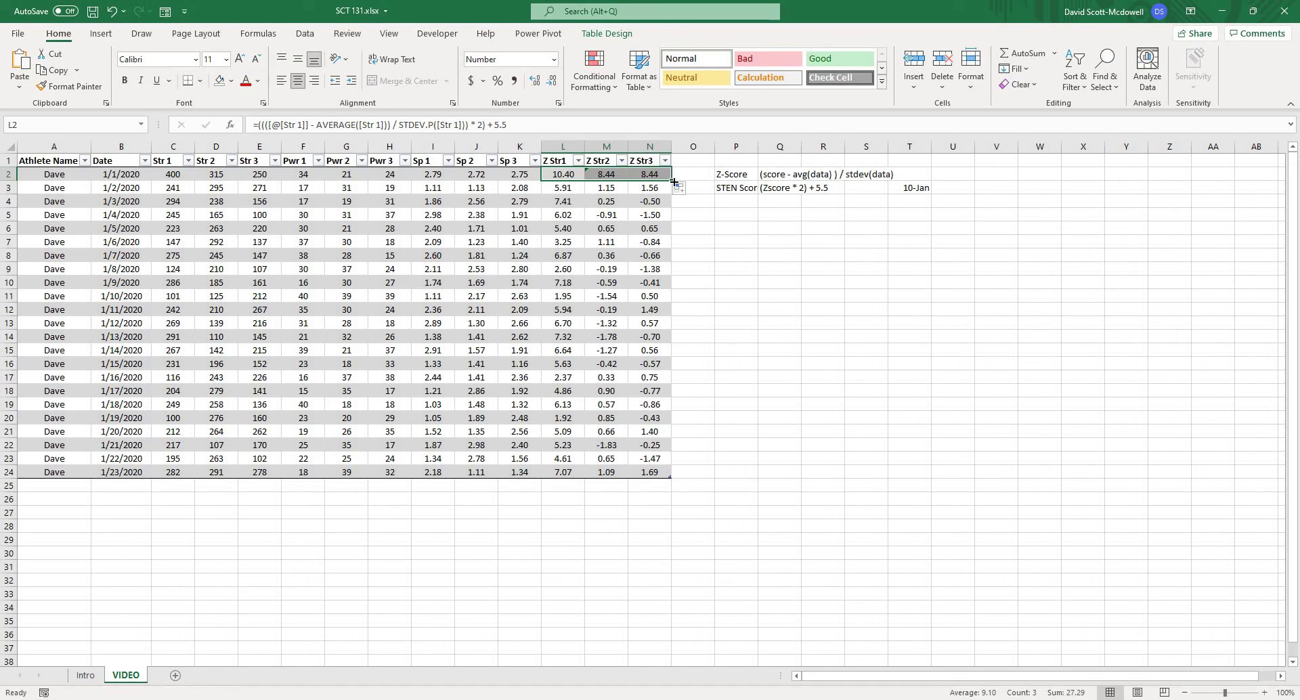
double_click(674, 180)
left_click(714, 241)
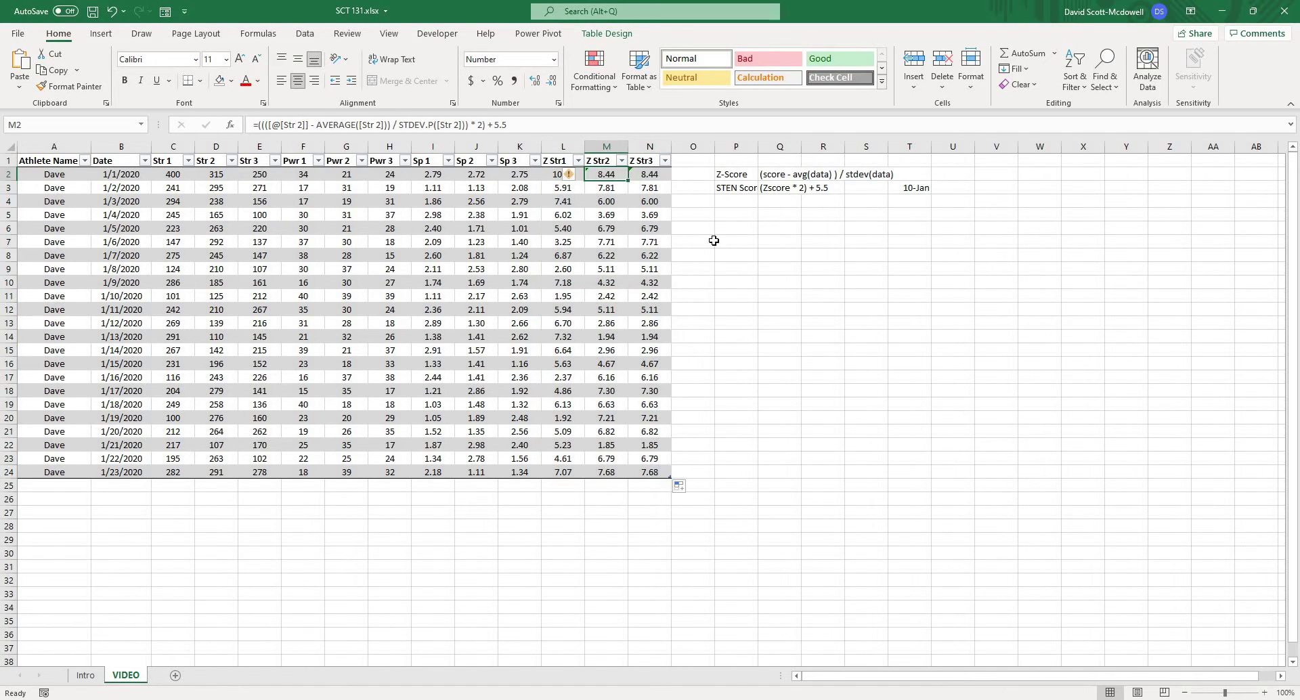
left_click(829, 296)
- Inspect a copied Z Str2 formula and select the Z Str headers with their first scores
left_click(606, 215)
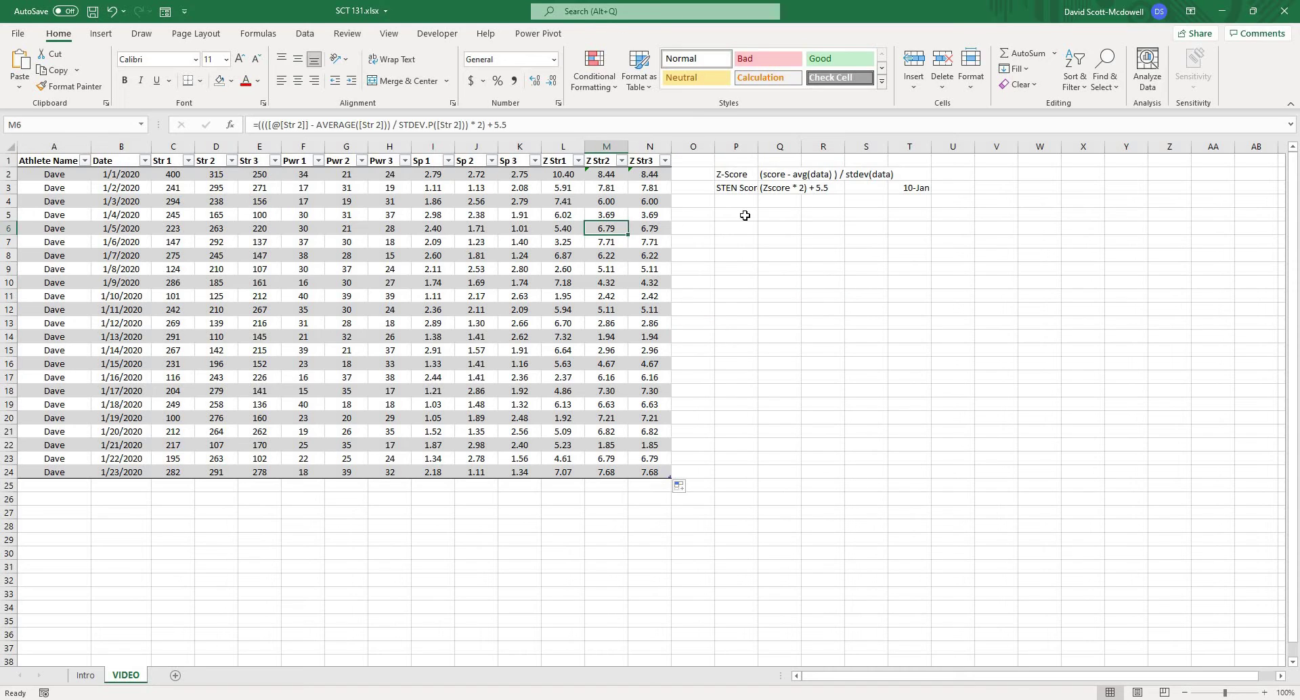
key("Right")
key("Right")
key("Right")
left_click_drag(564, 161, 649, 178)
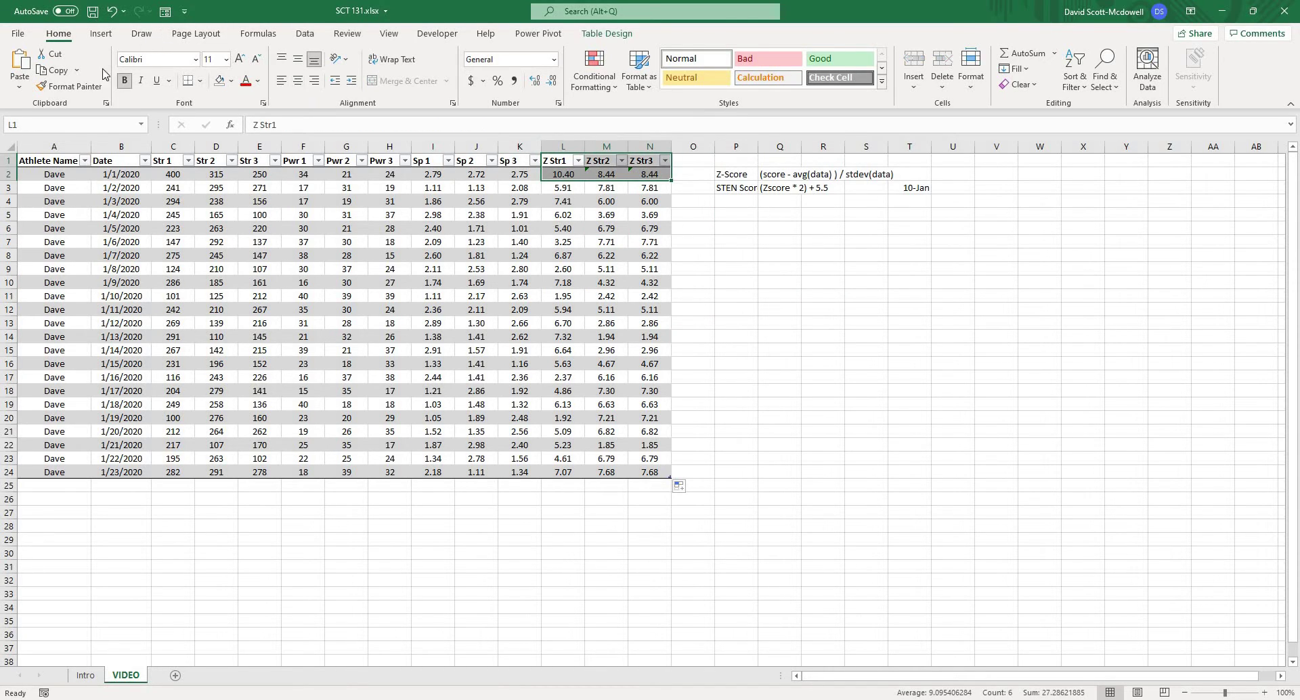
left_click(101, 33)
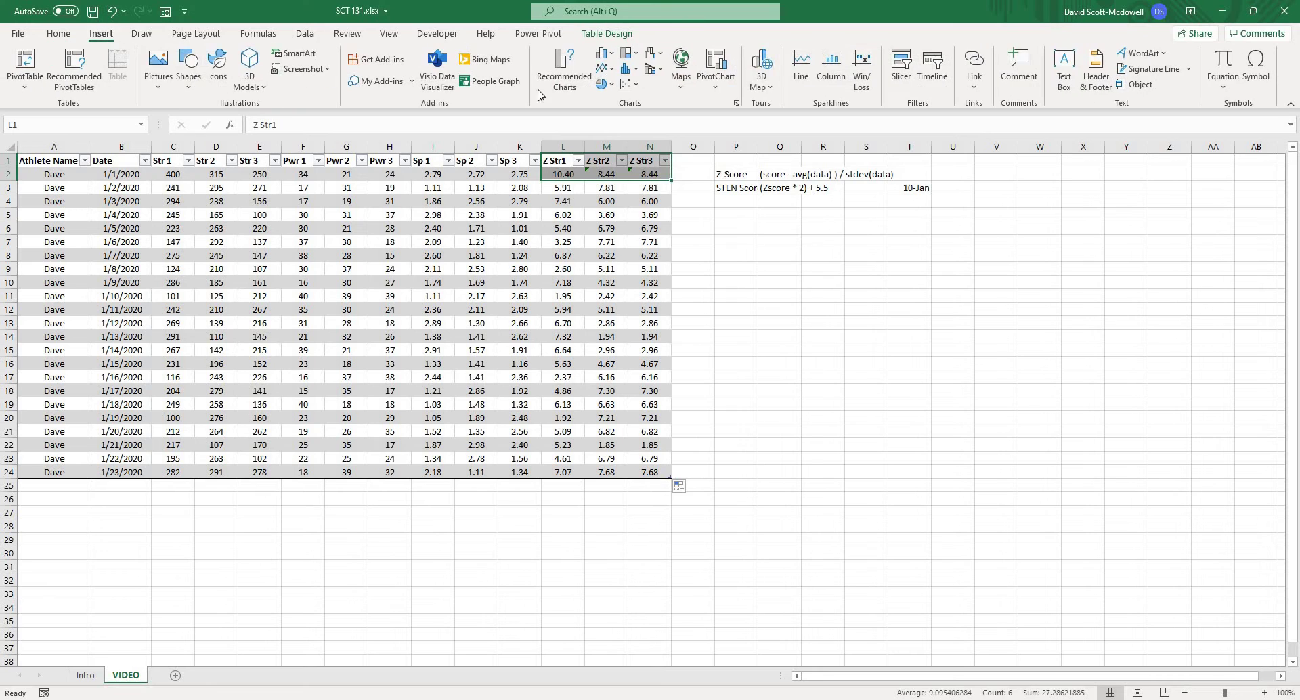
left_click(572, 73)
left_click(547, 178)
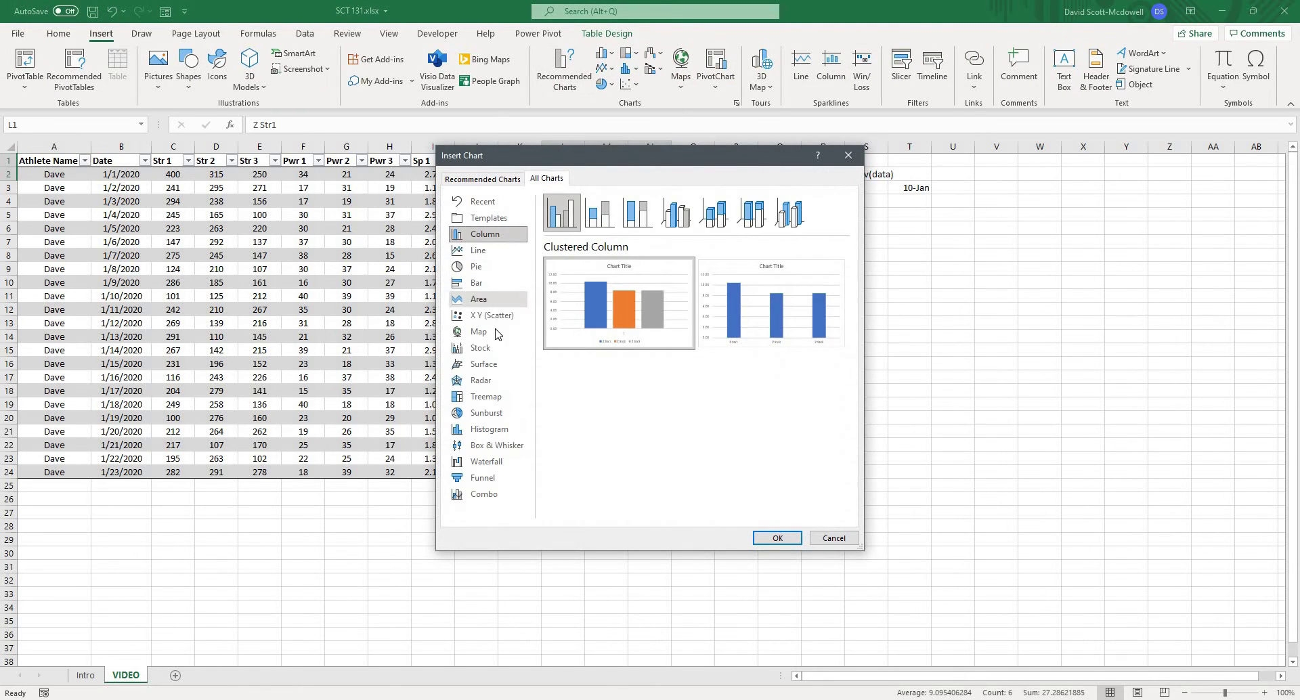
left_click(482, 381)
left_click(758, 342)
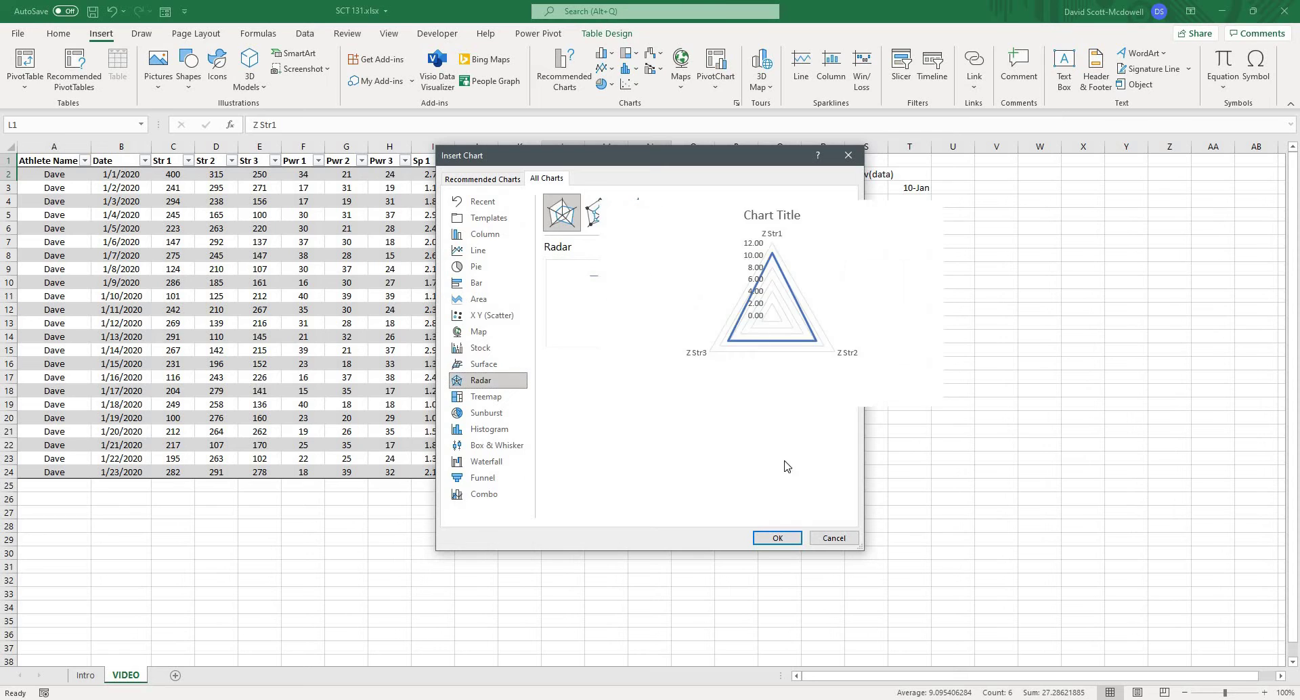
left_click(778, 538)
left_click_drag(755, 377, 951, 344)
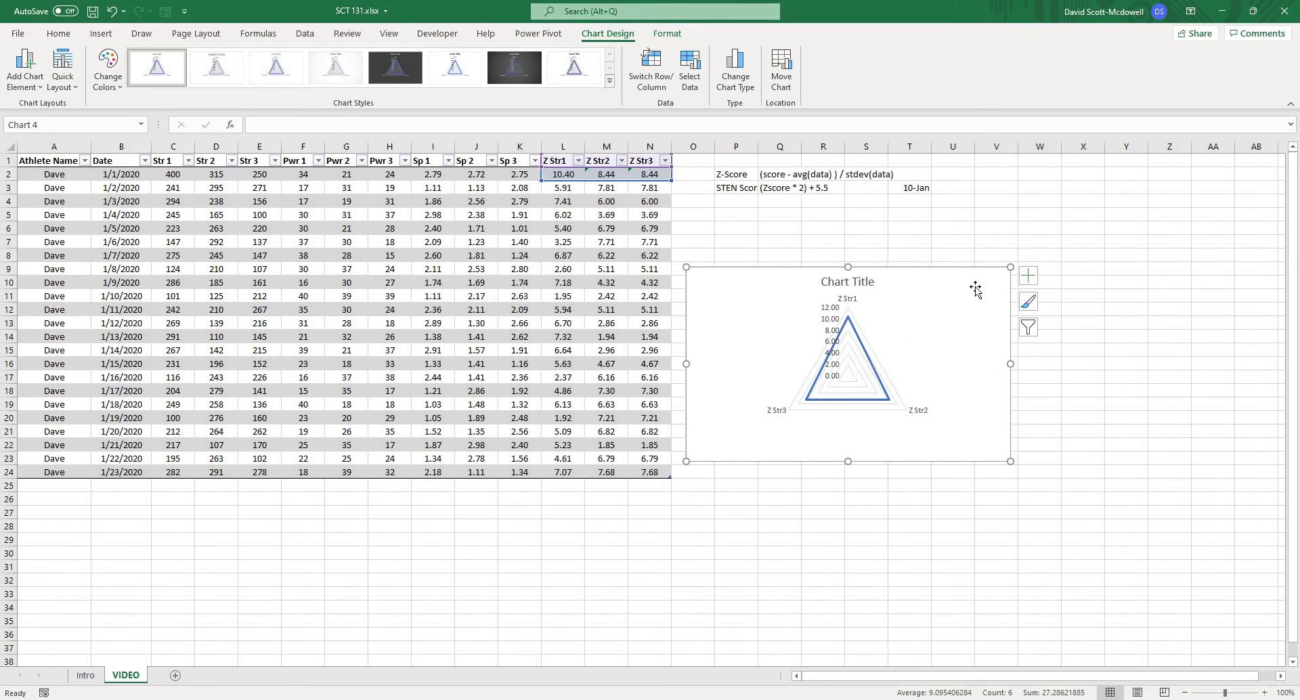
key("Delete")
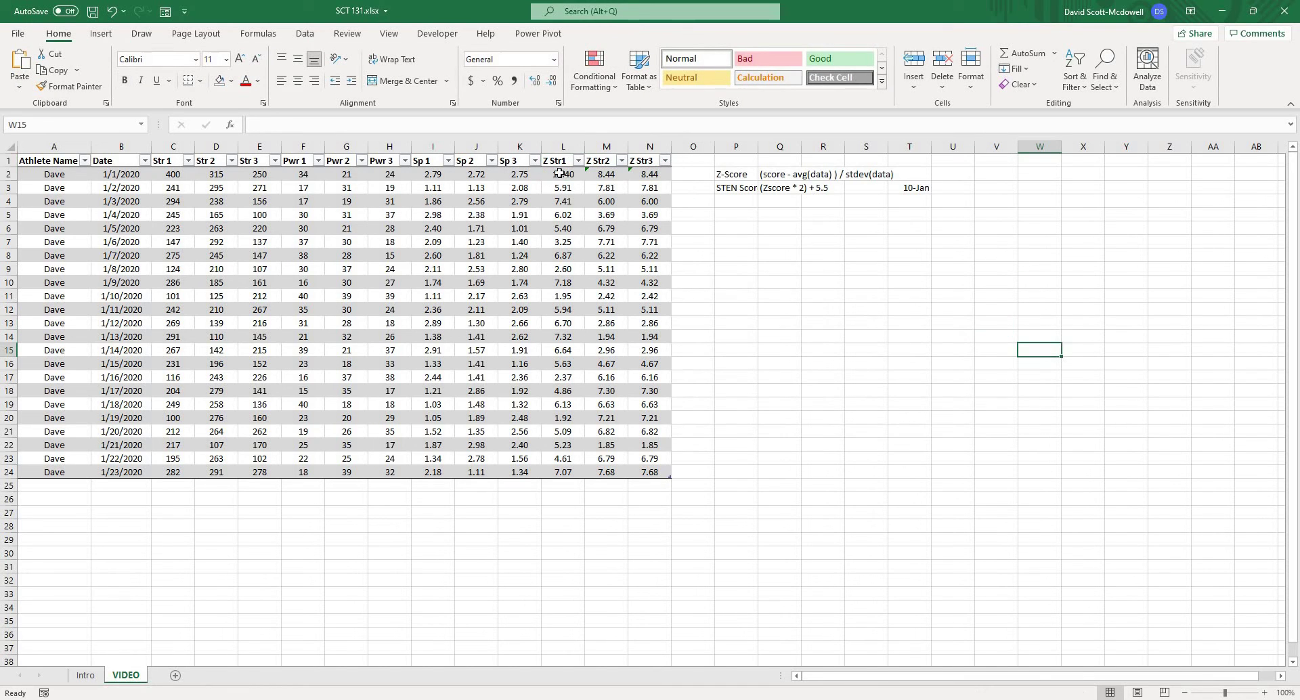
- Strip the '* 2) + 5.5' STEN scaling from L2's formula and fix its parentheses
double_click(559, 174)
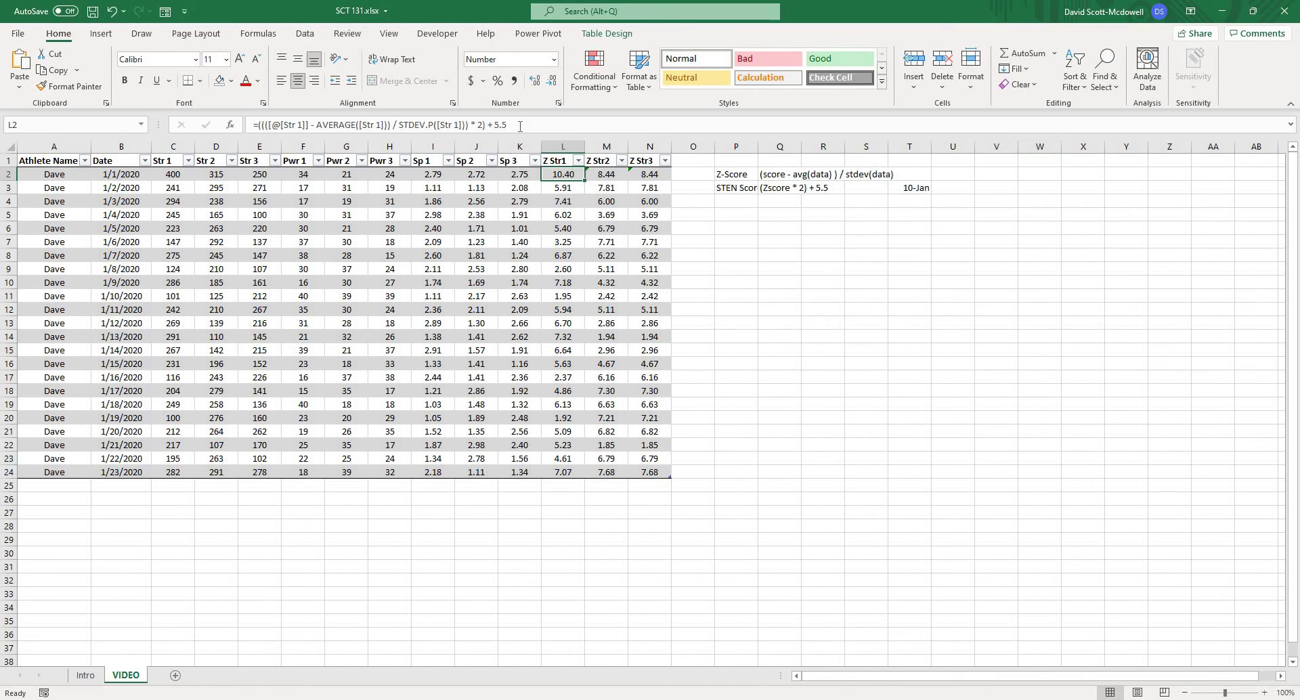
left_click(467, 124)
key("shift+End")
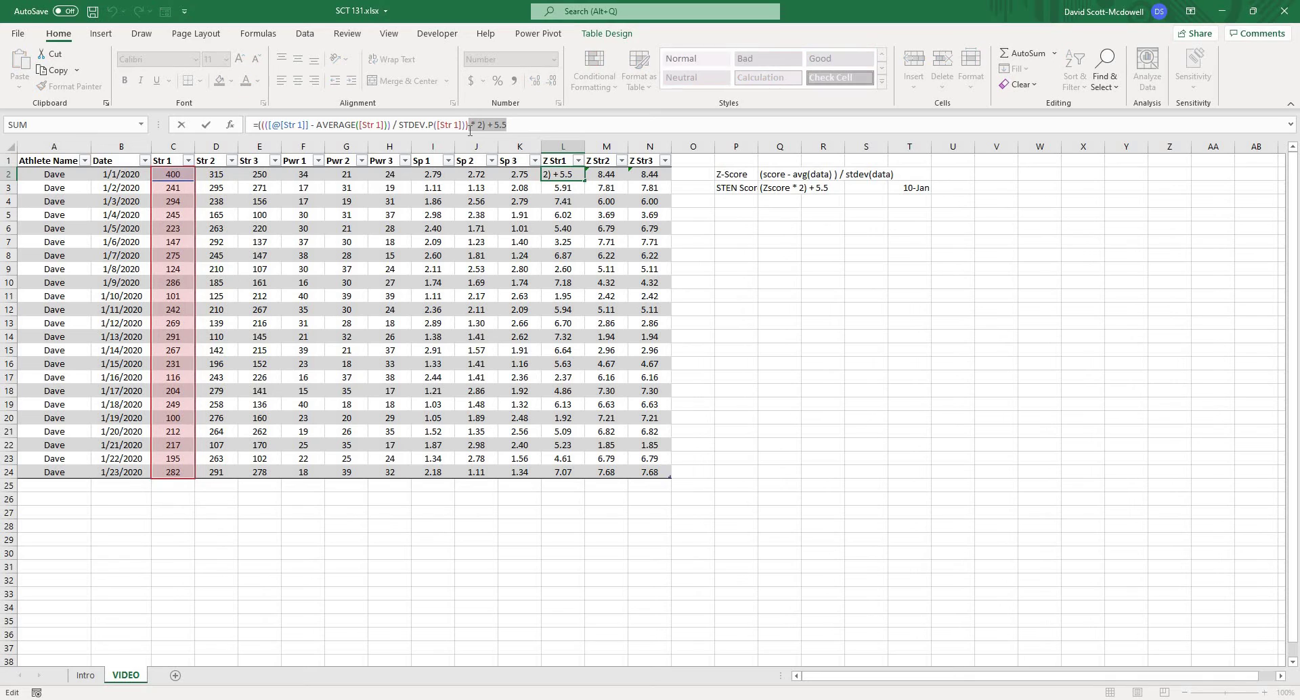
key("Delete")
key("BackSpace")
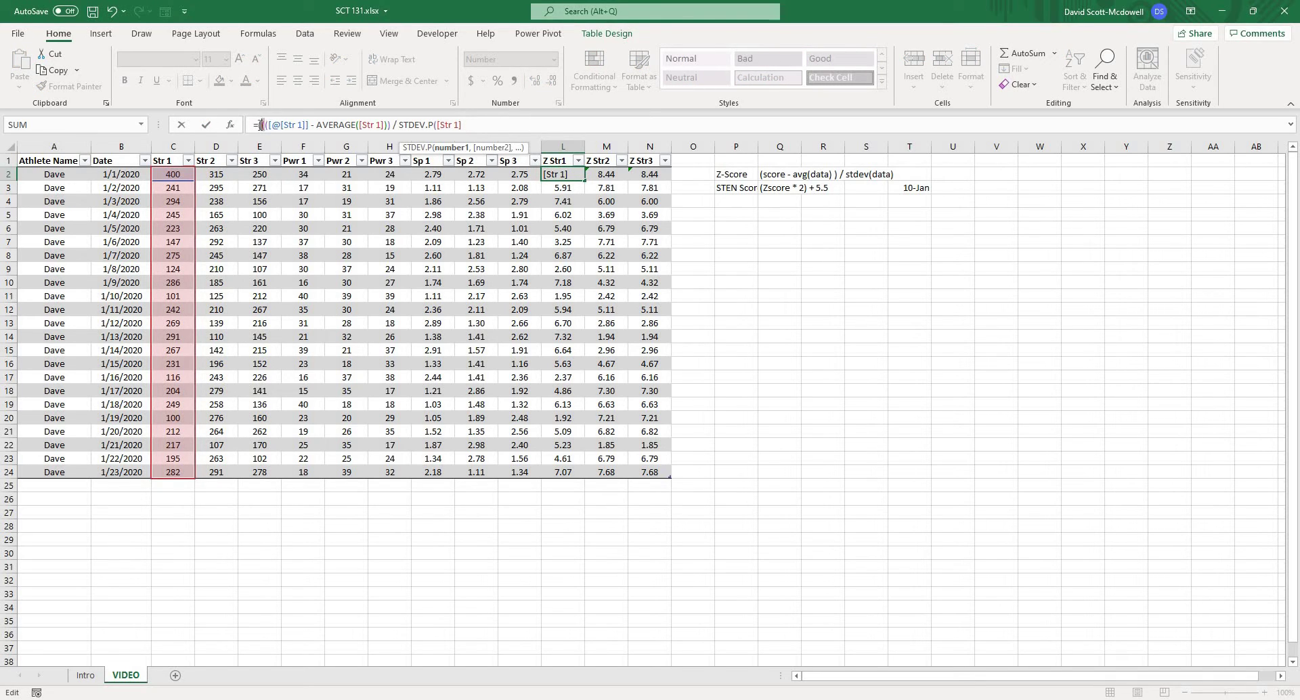
left_click(260, 125)
key("BackSpace")
key("Return")
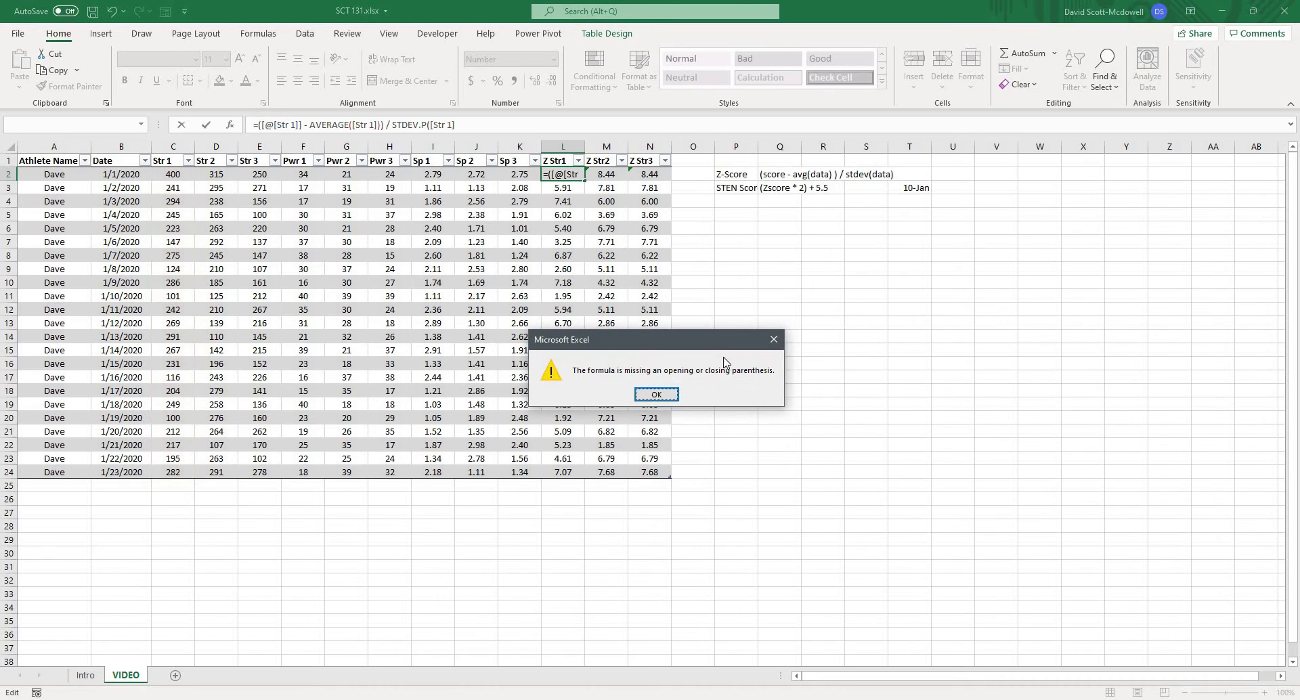
left_click(661, 403)
left_click(479, 124)
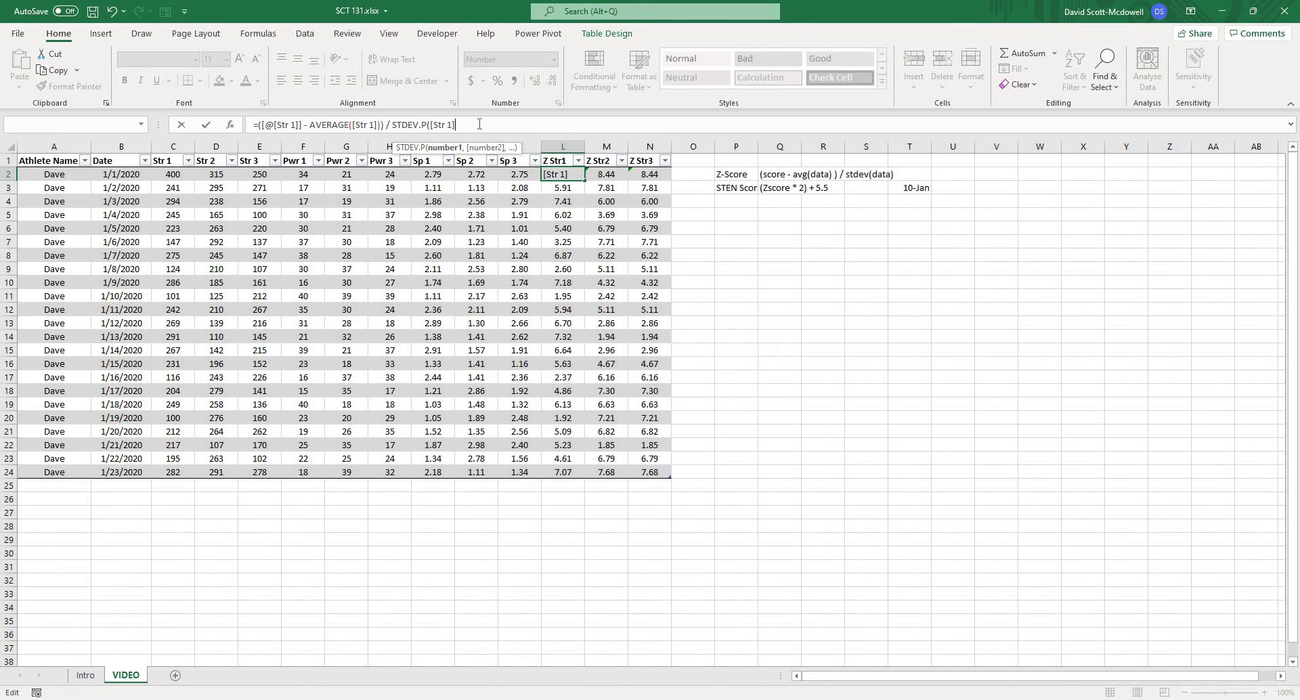
type(")")
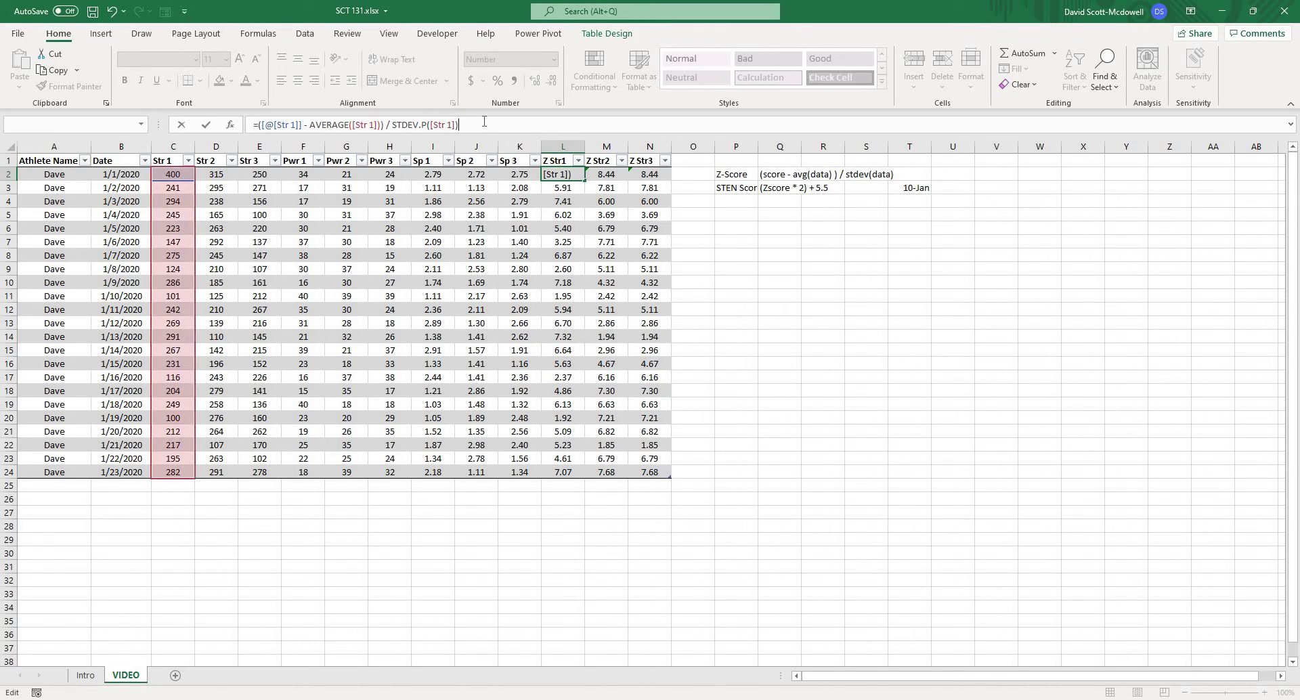
key("Return")
- Fill the plain Z-score formula across to N2 and down the table
left_click(583, 170)
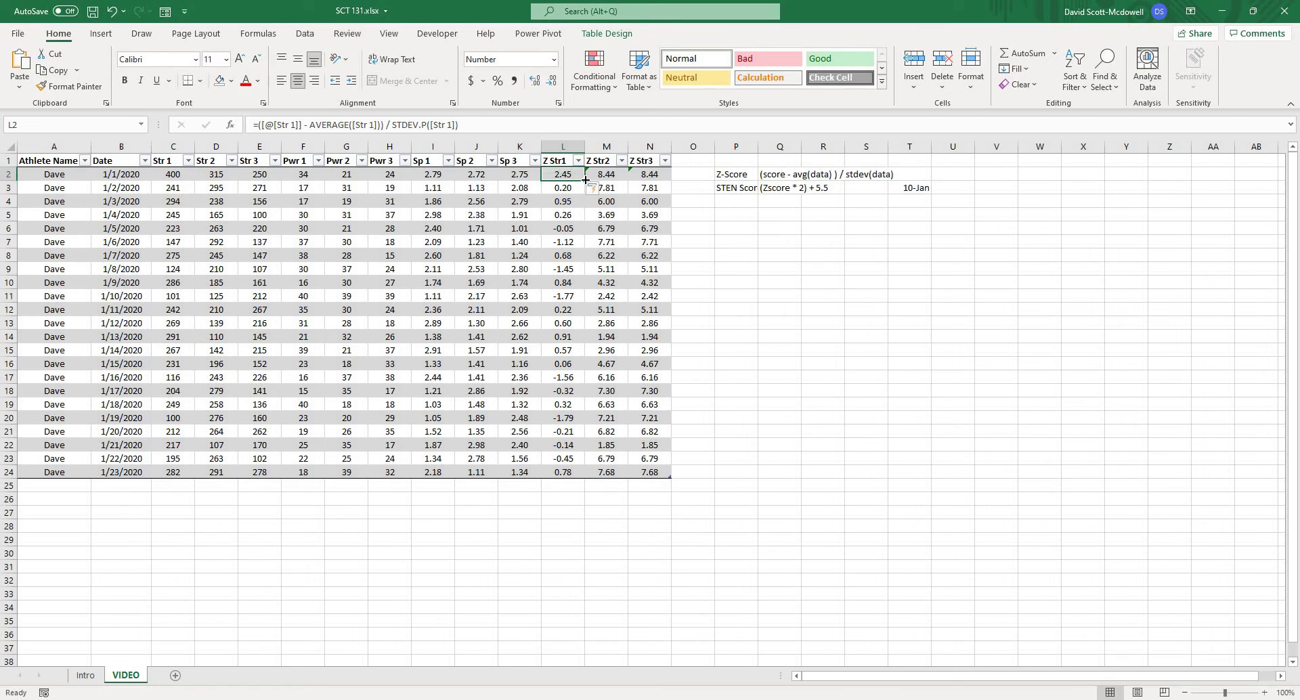
left_click_drag(585, 180, 673, 181)
double_click(672, 181)
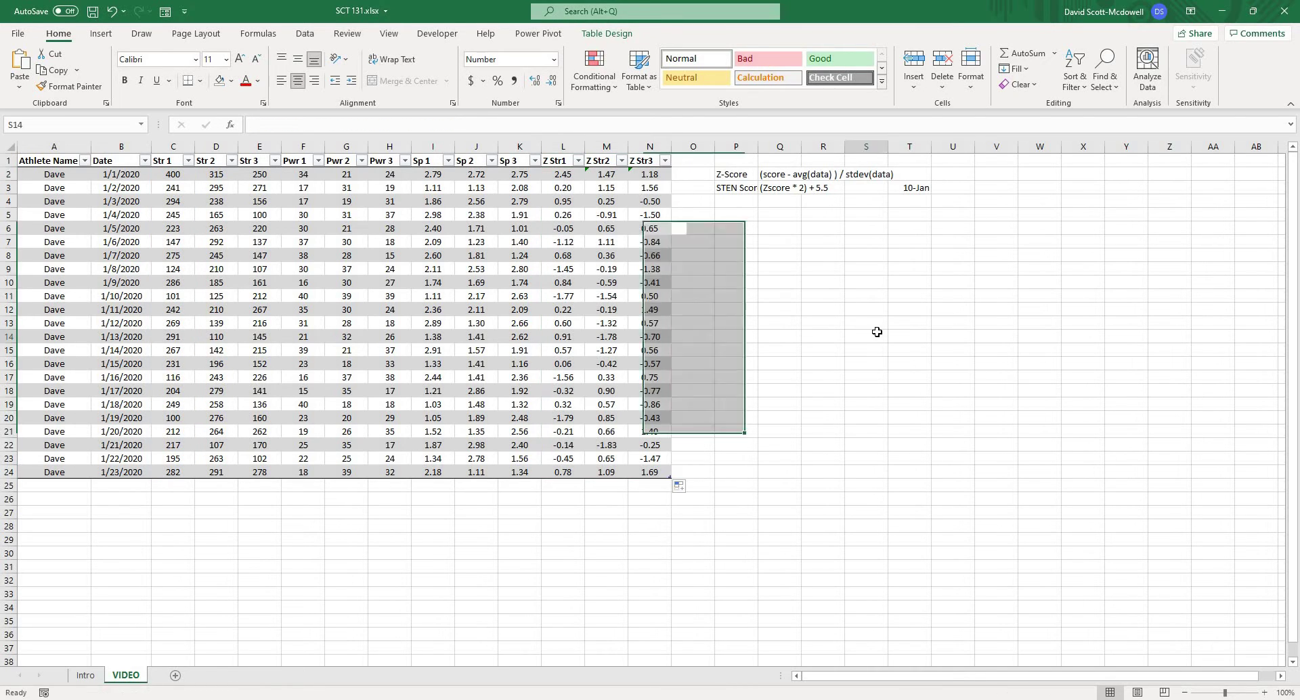
- Add a T Score note with the formula '(Zscore * 10) + 50' in row 4
left_click(866, 337)
left_click(734, 206)
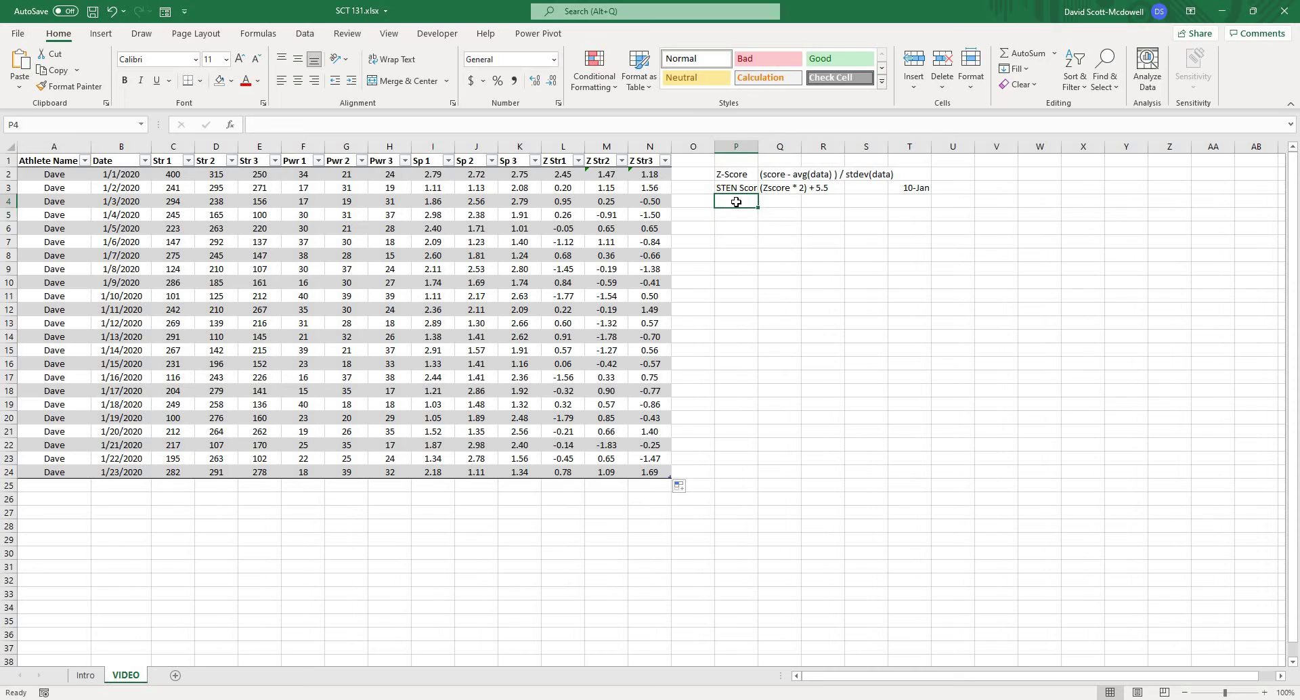
type("T Score")
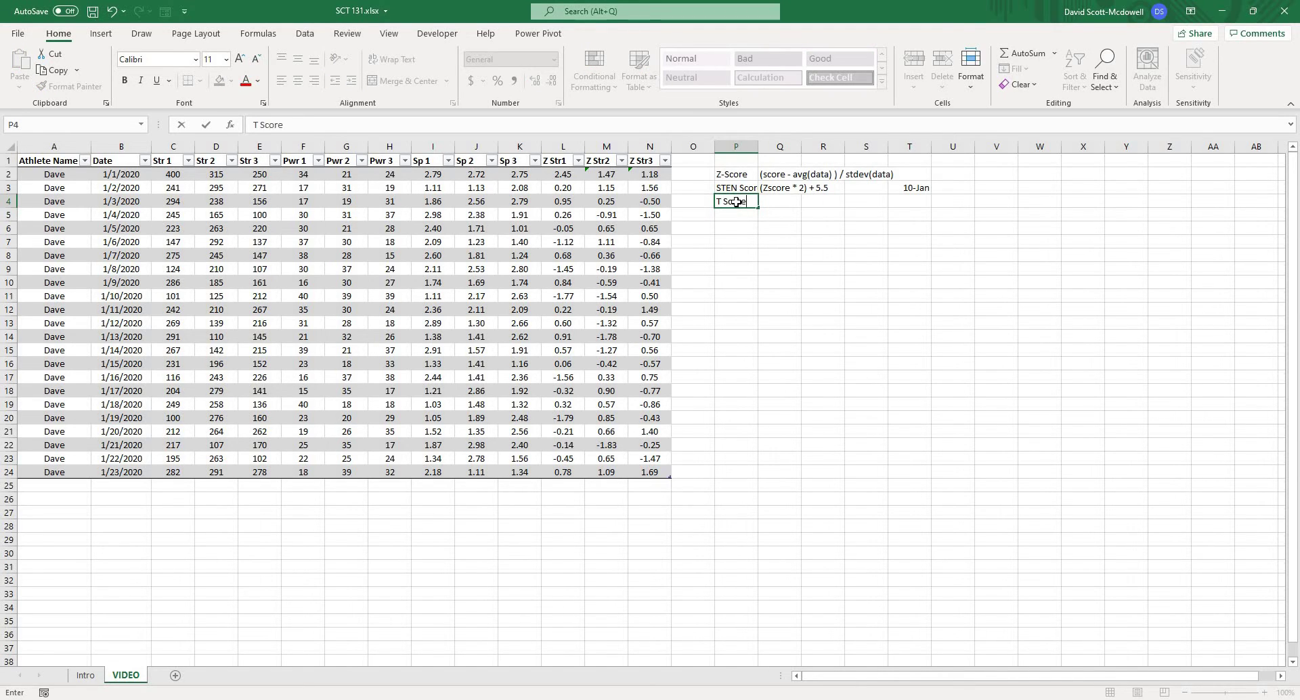
key("Tab")
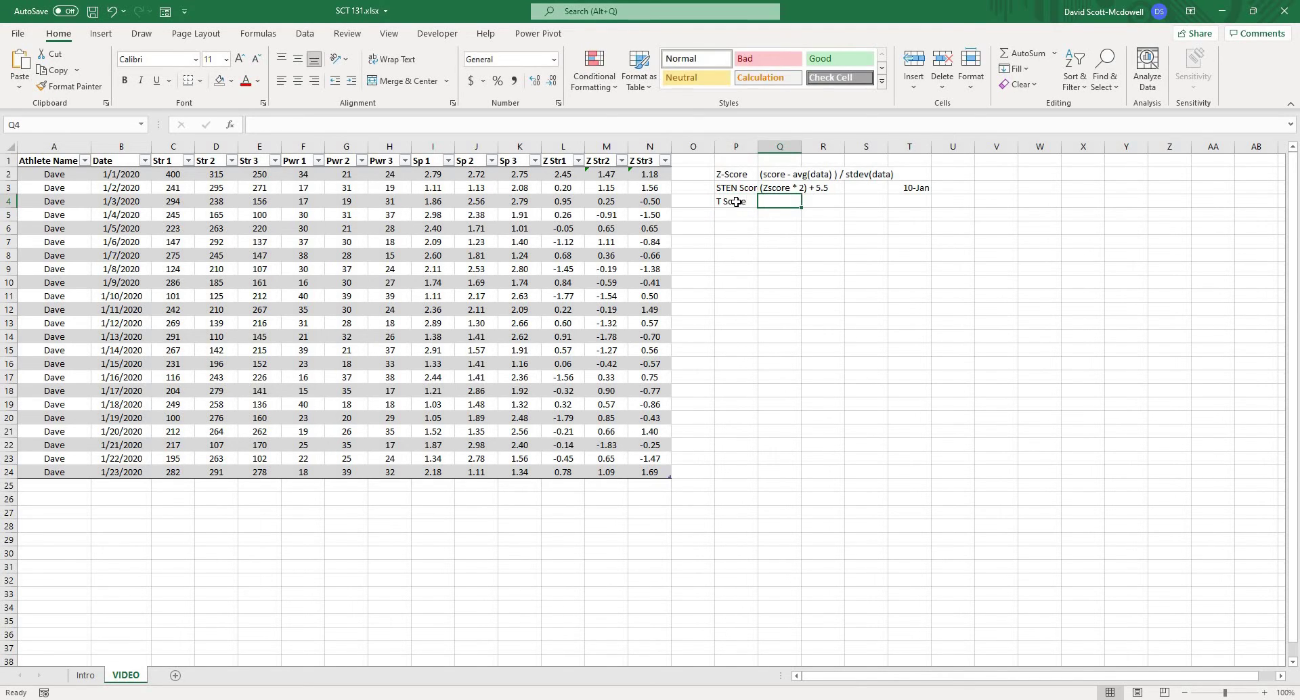
type("(Z")
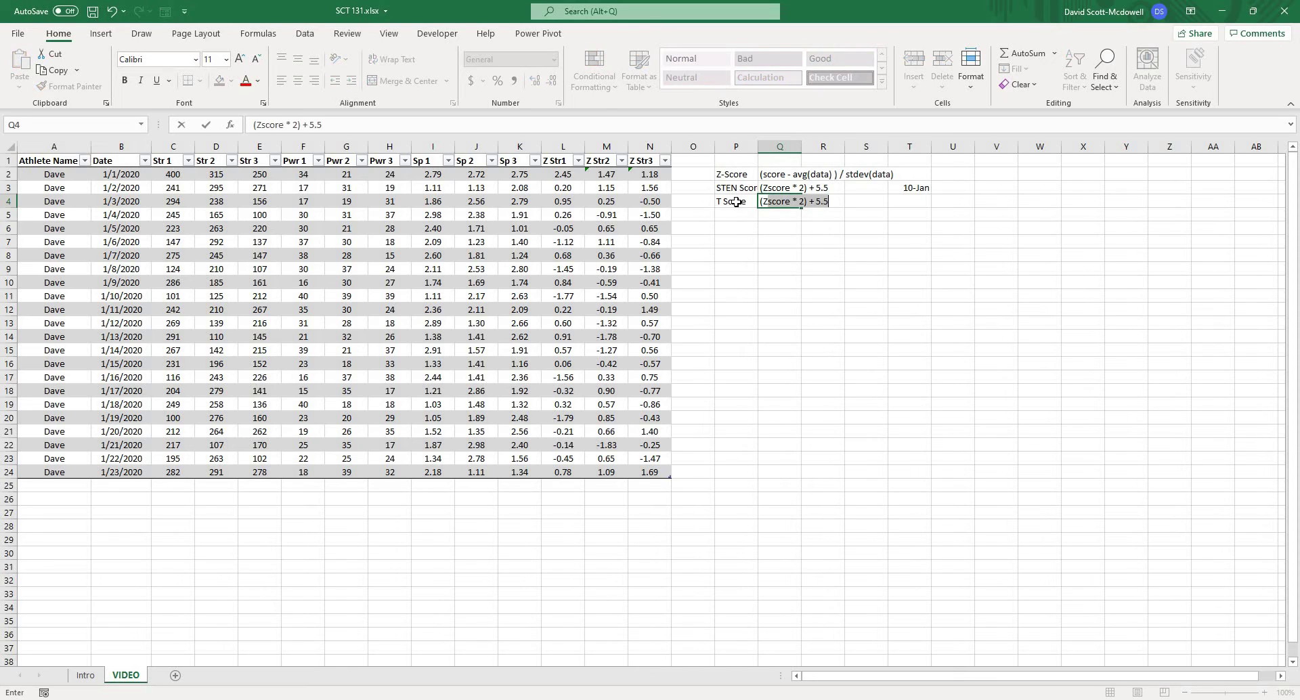
type("so")
type("core")
type(" * 10")
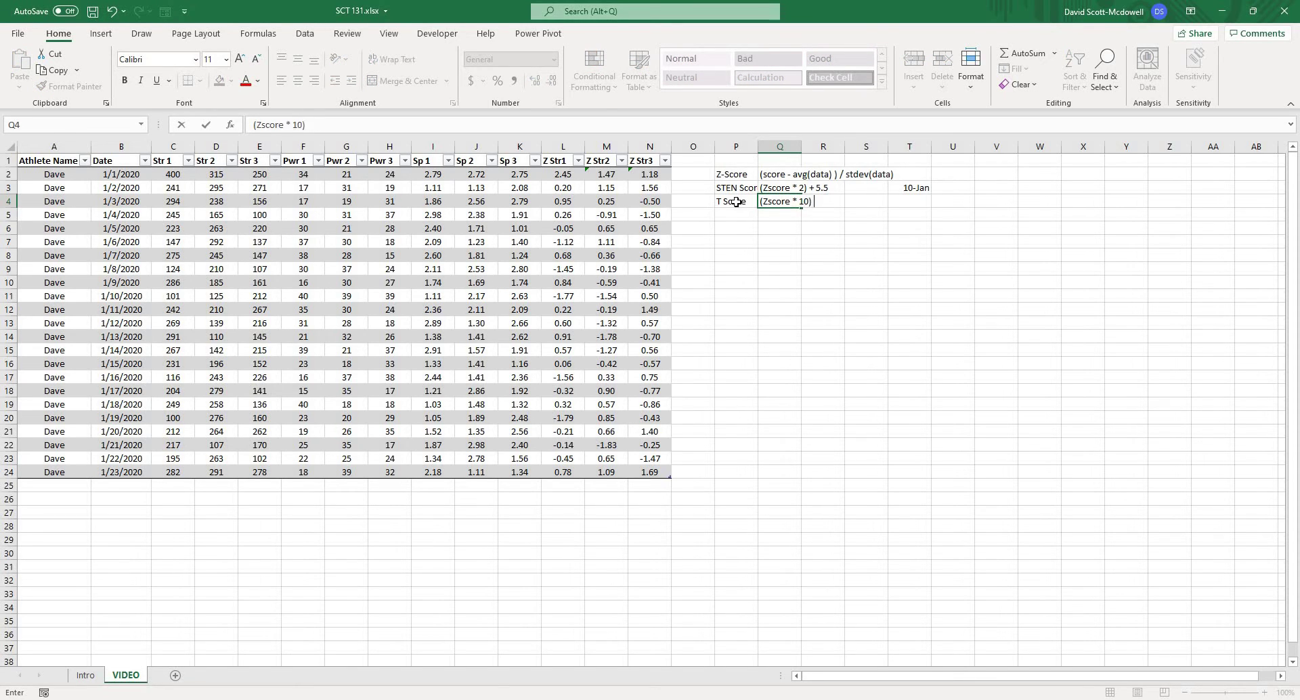
key("Right")
key("Right")
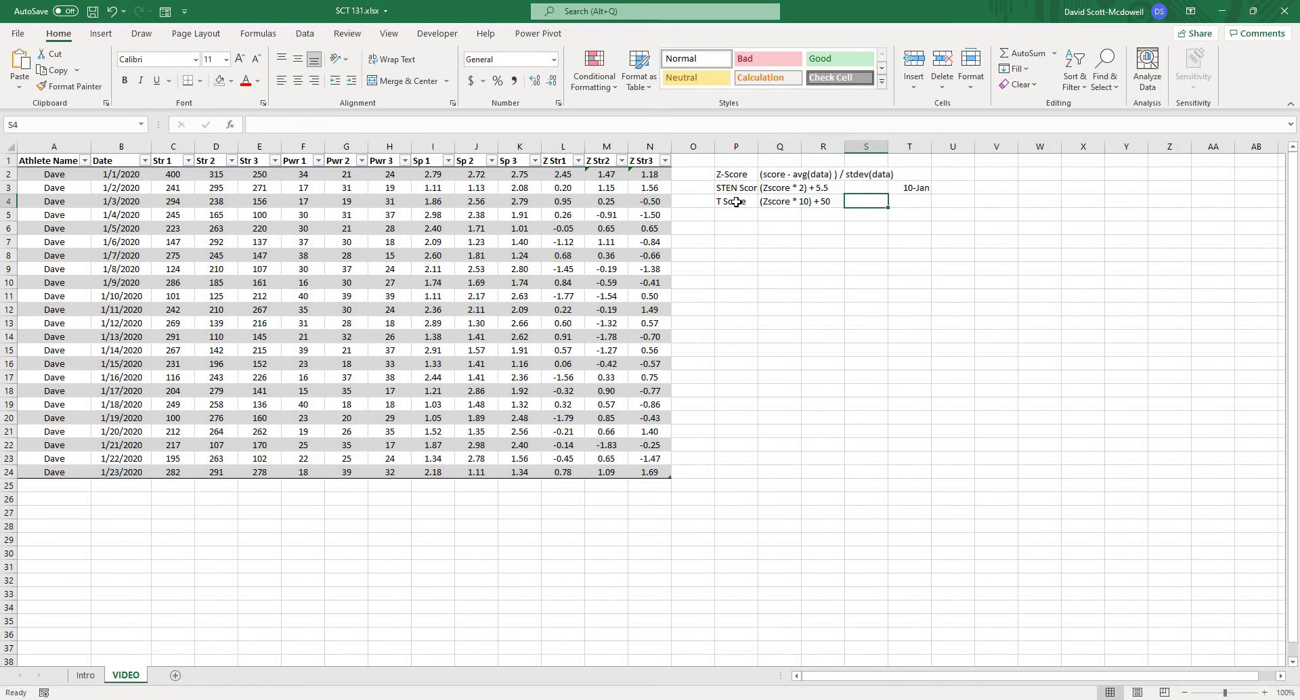
key("Right")
type("1 - 1")
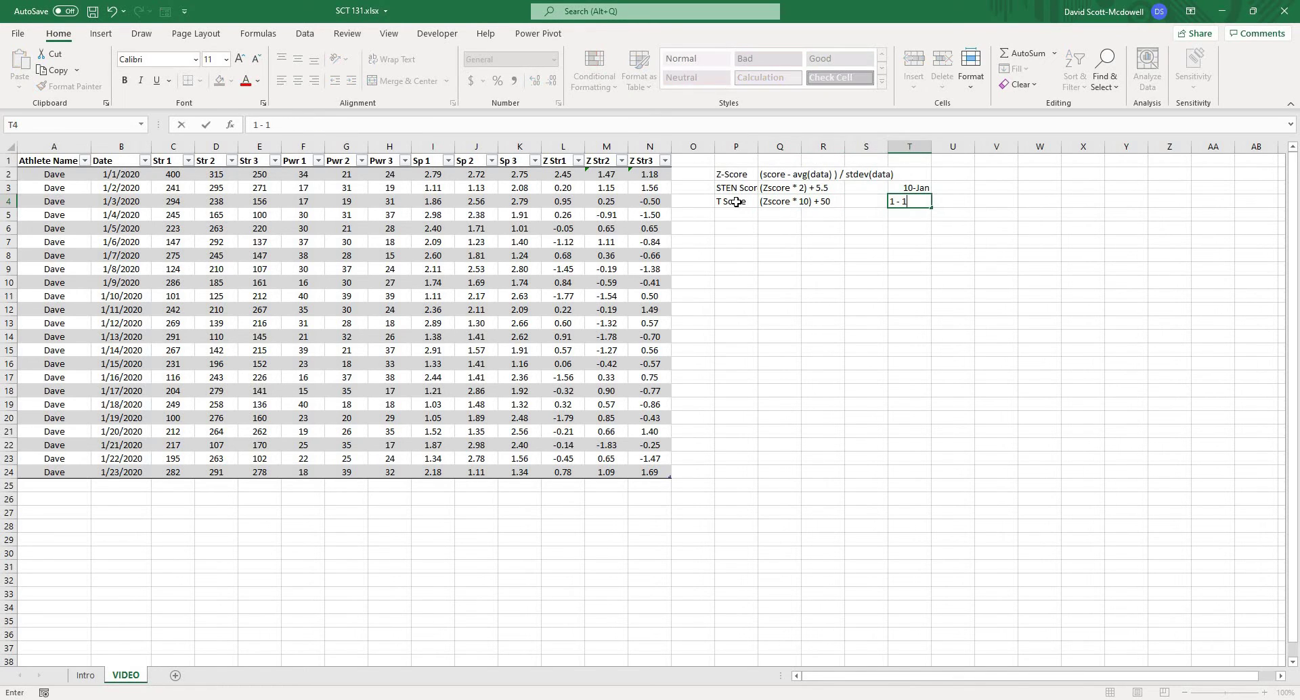
type("00")
left_click(736, 202)
- Enter range notes '1 to 10' in T3 and '1 to 100' in T4
key("Right")
key("Up")
key("Right")
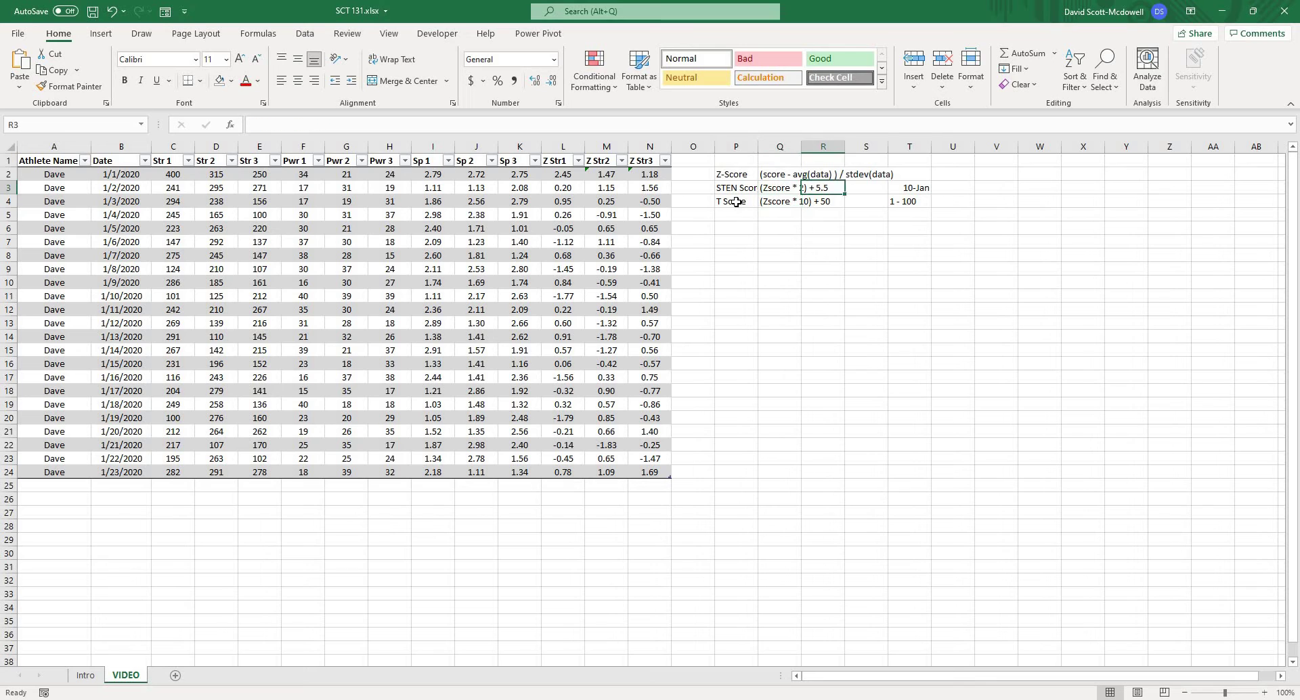
key("Right")
key("Right")
type("1 to")
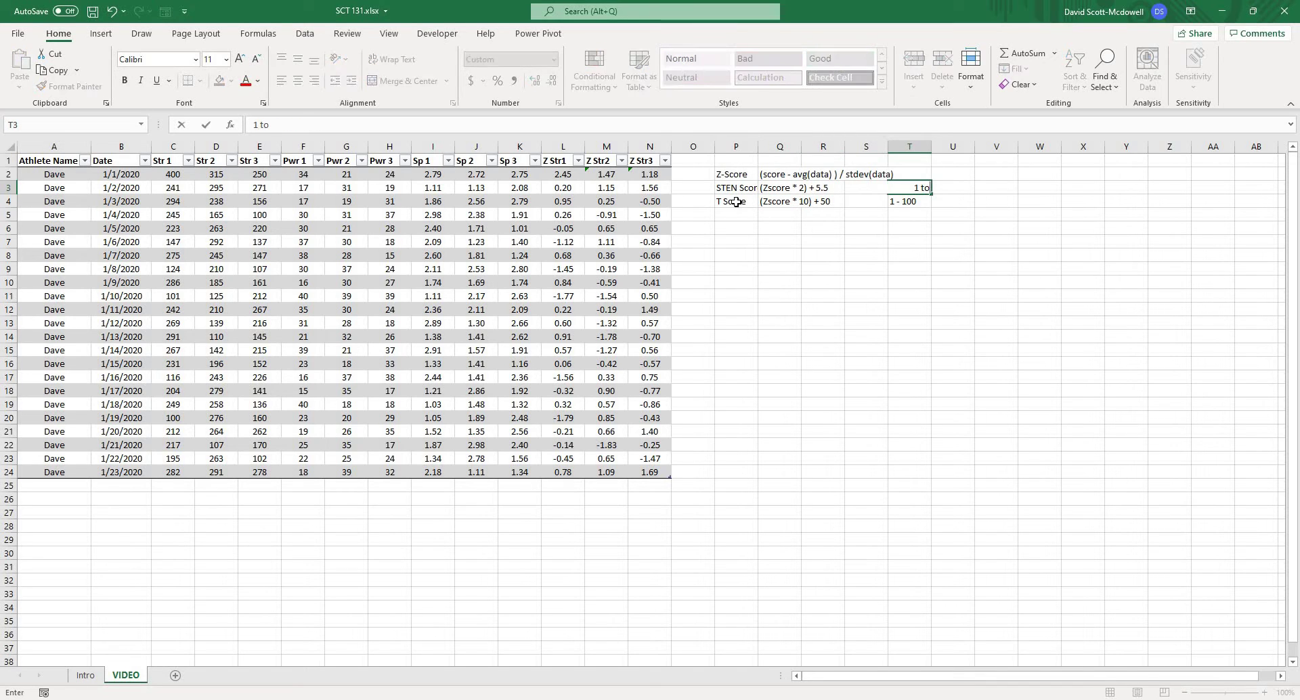
type(" 10")
key("Return")
type("1")
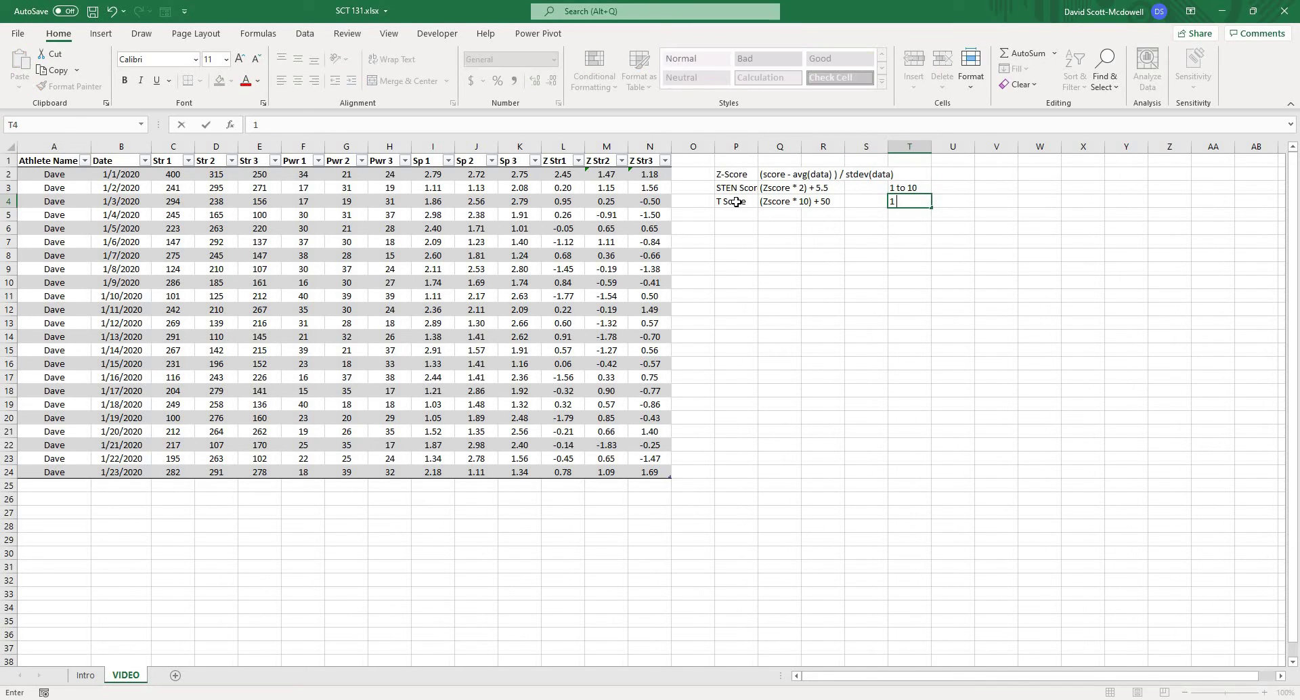
type(" to 100")
key("Return")
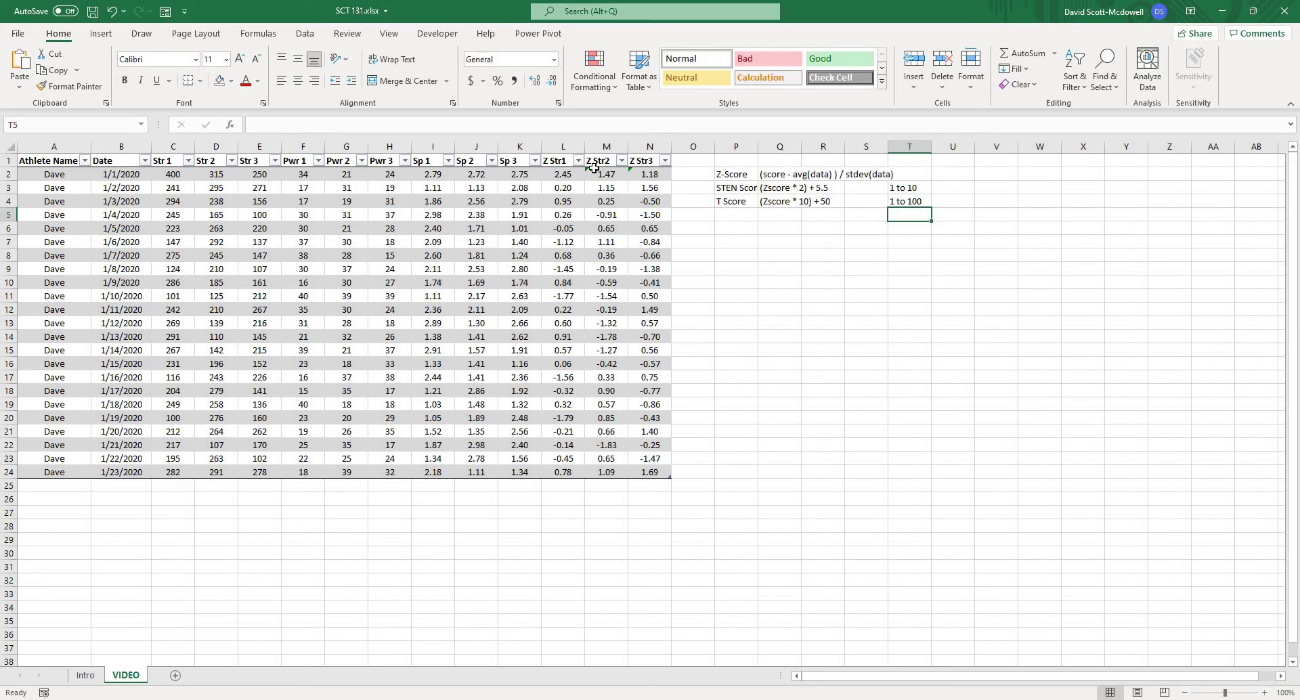
left_click(563, 174)
left_click(304, 124)
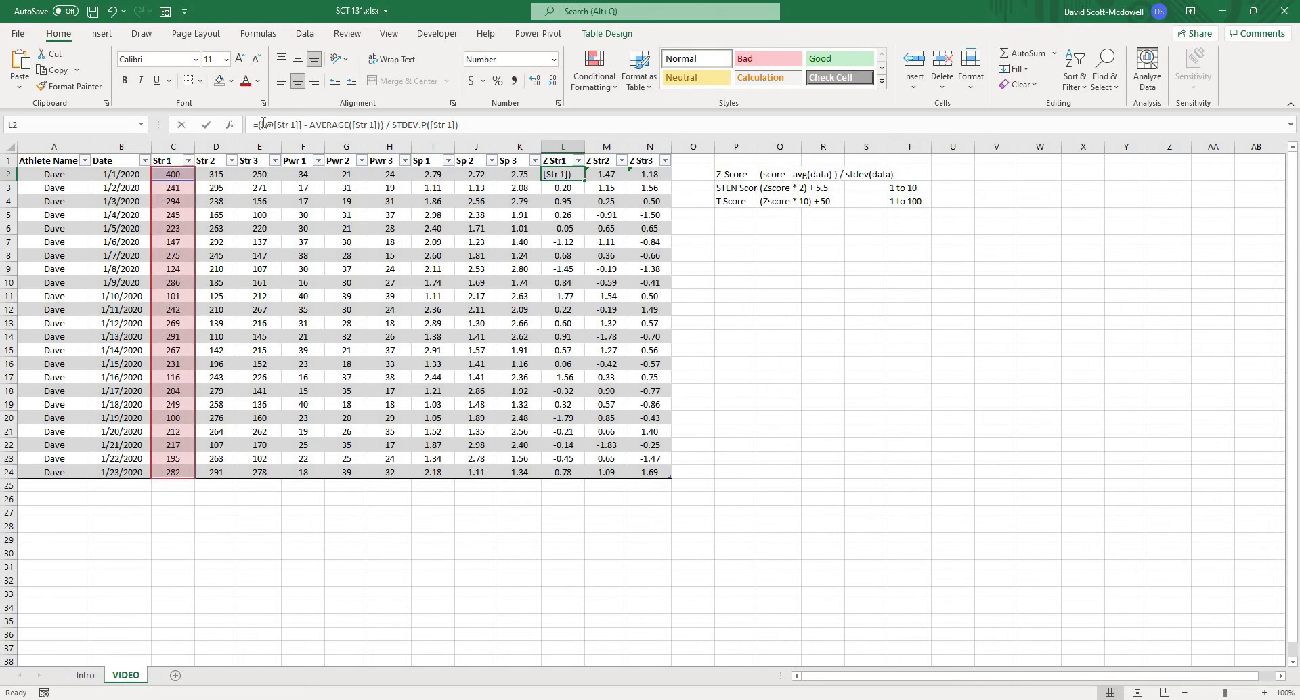
- Turn L2 into a T-score formula by adding '* 10) + 50', then fill it across to N2
left_click(504, 130)
type("*")
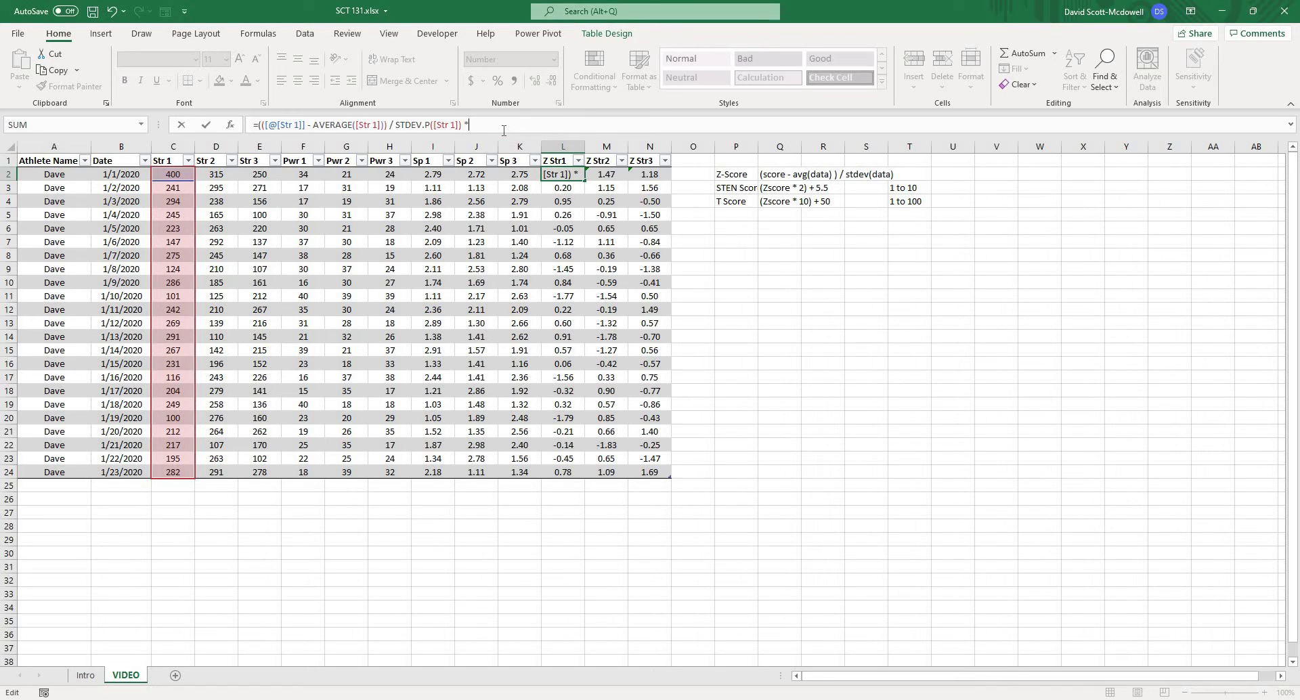
type(" 10) + 50")
key("Return")
left_click(576, 174)
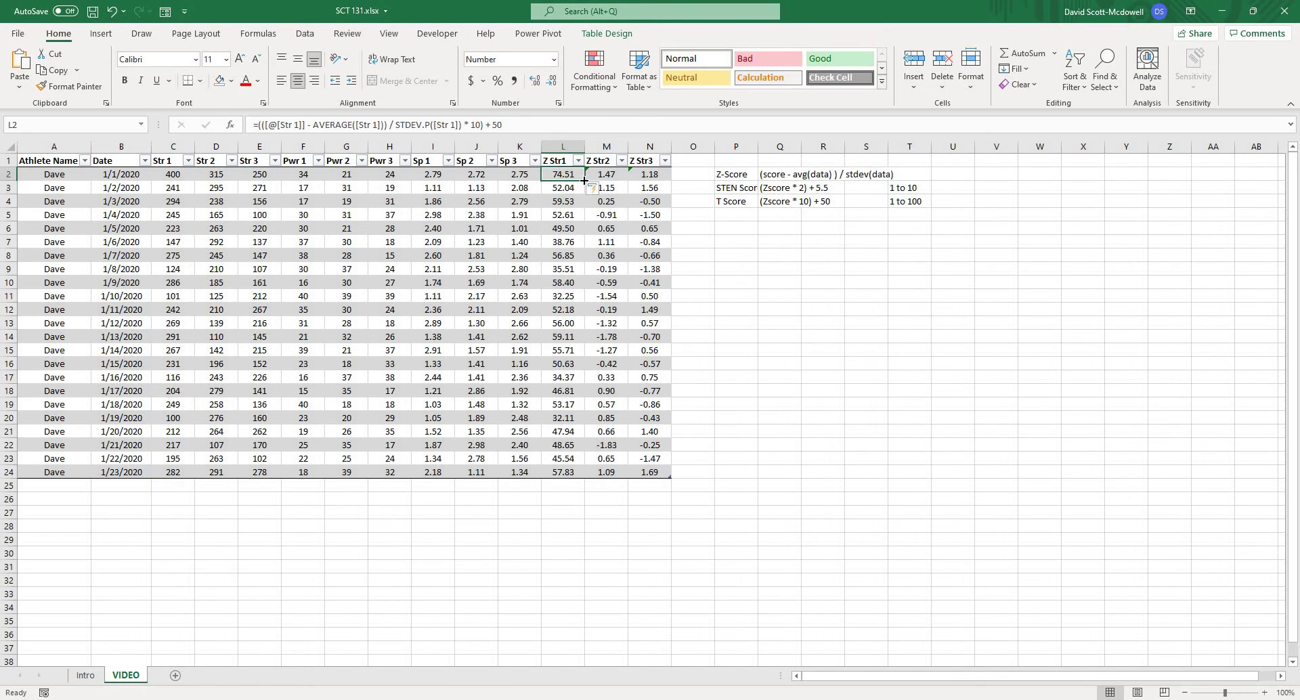
left_click_drag(585, 181, 673, 180)
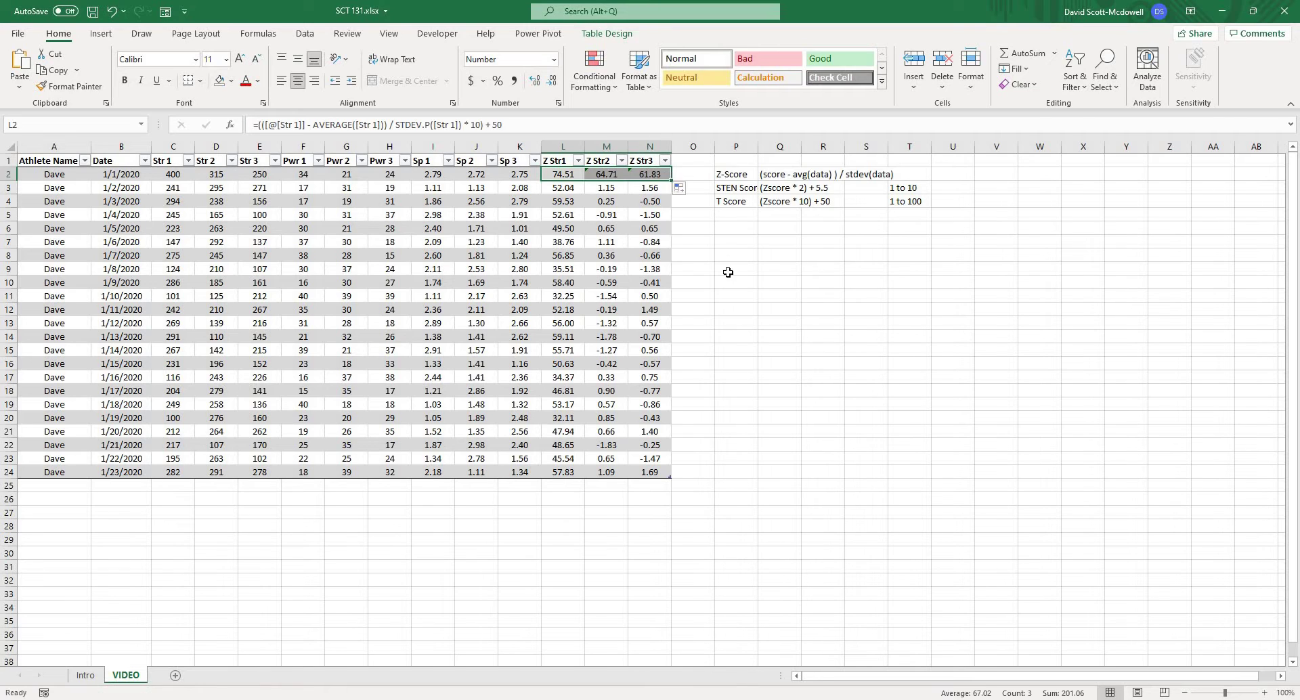
- Select the Z Str1–Z Str3 headers together with their row-2 T scores
left_click(823, 391)
left_click_drag(563, 160, 641, 175)
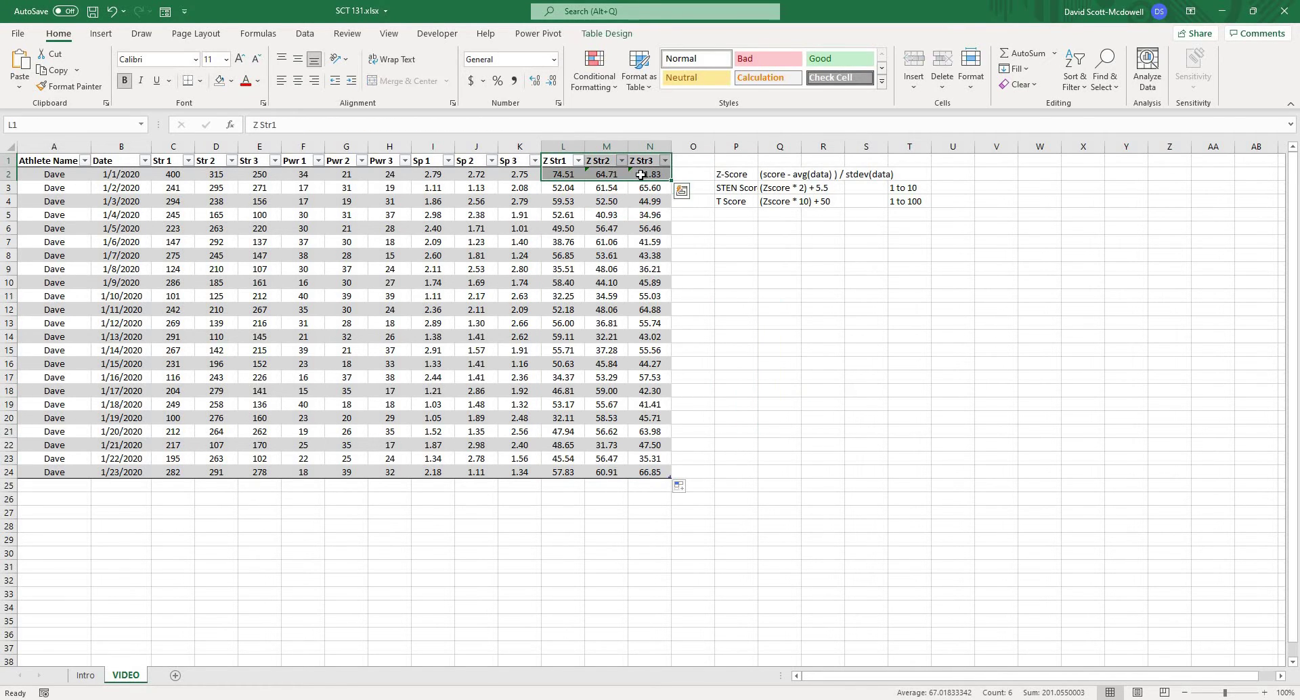
left_click(857, 364)
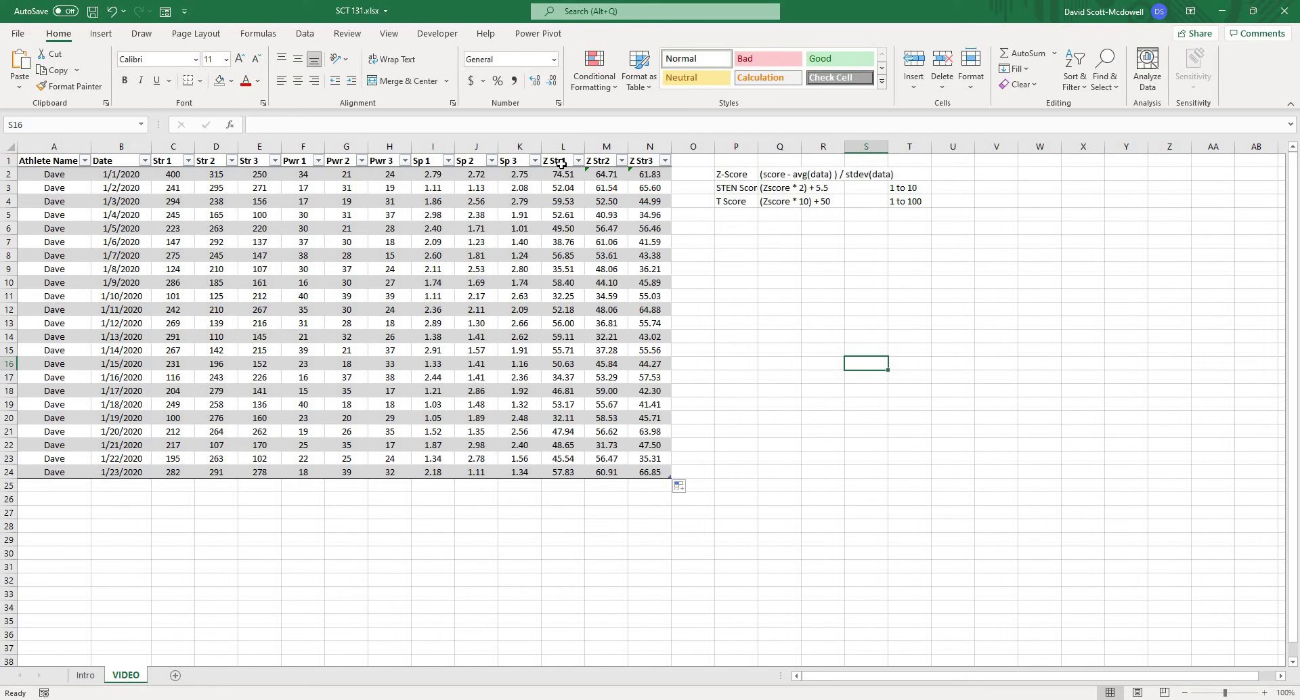
left_click_drag(561, 163, 630, 175)
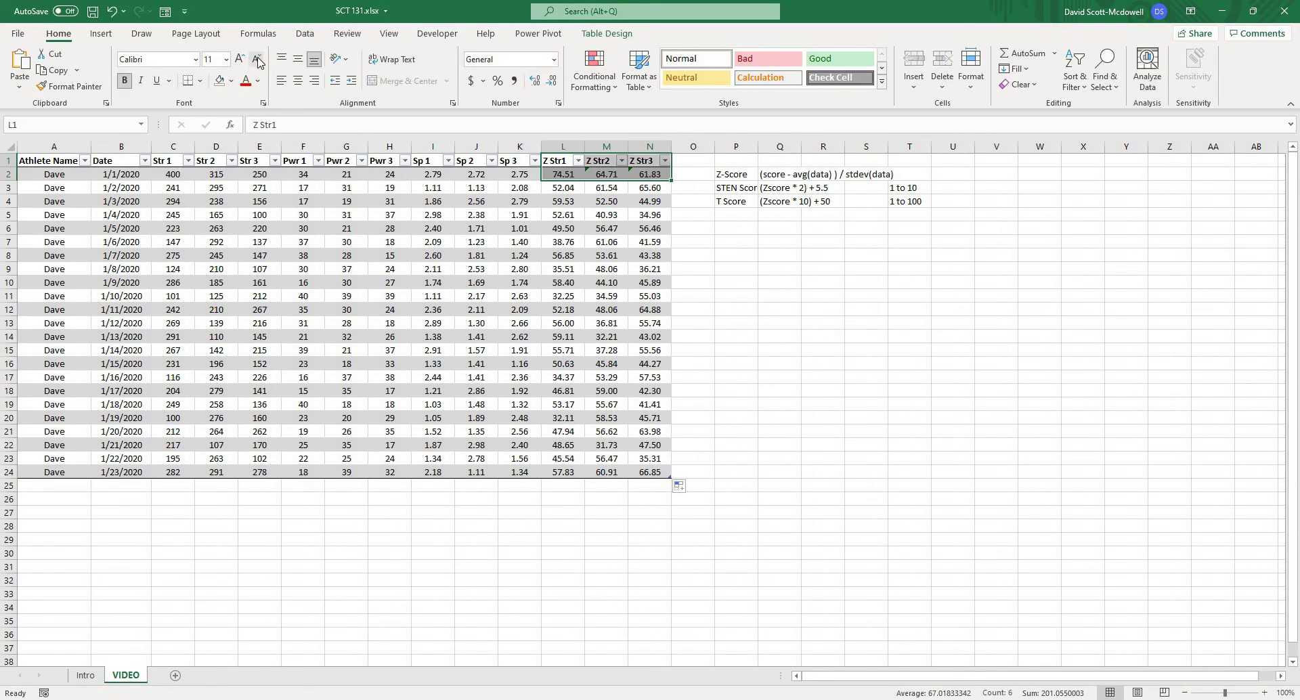
- Insert a radar chart of the row-2 Z Str T scores from All Charts
left_click(102, 33)
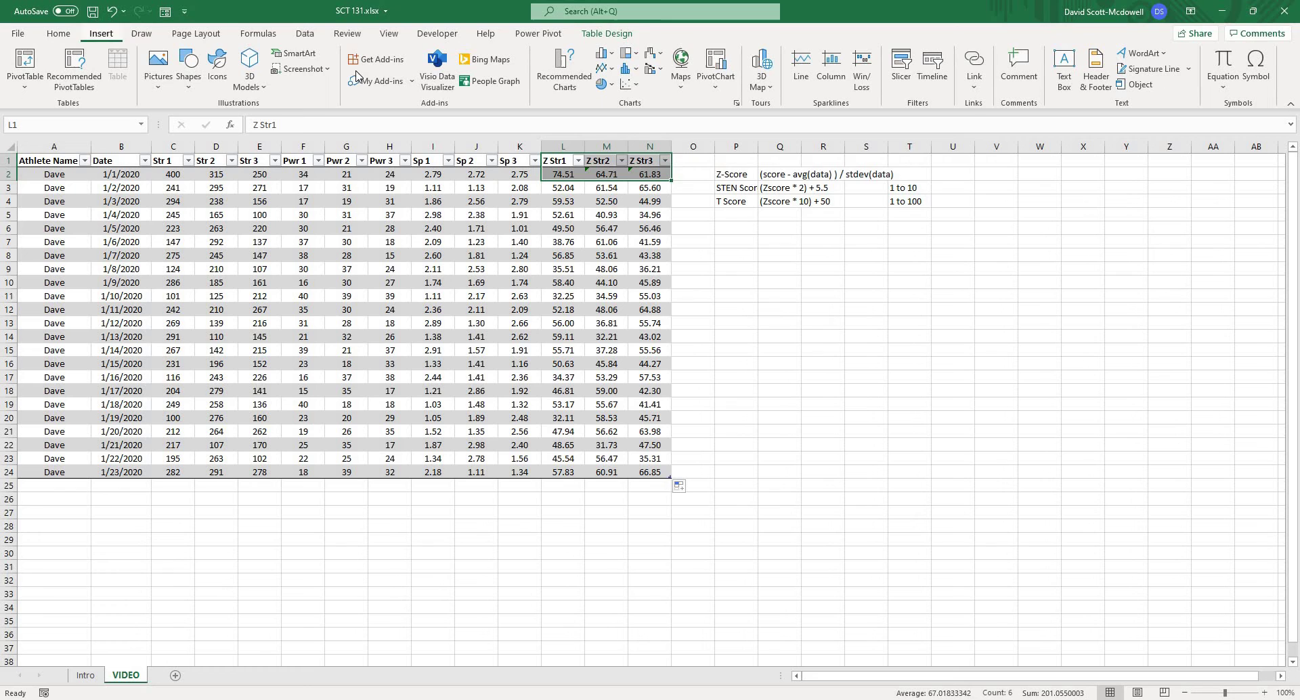
left_click(564, 72)
left_click(560, 181)
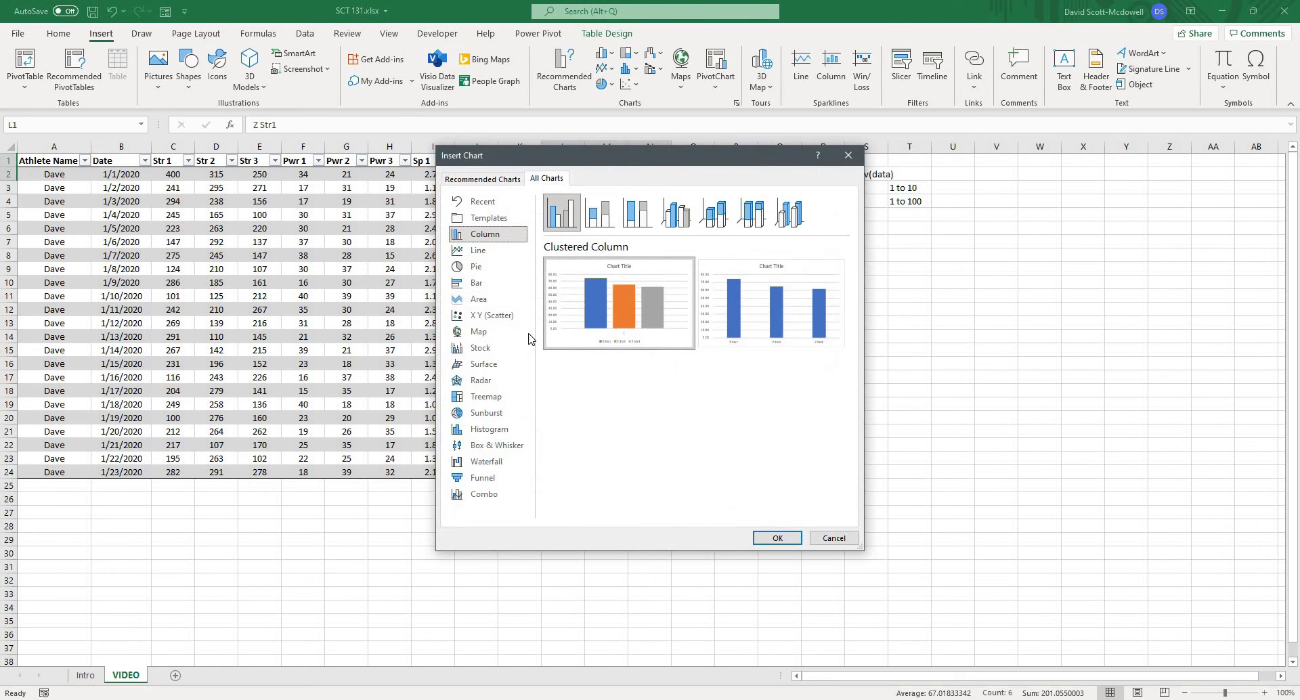
left_click(480, 380)
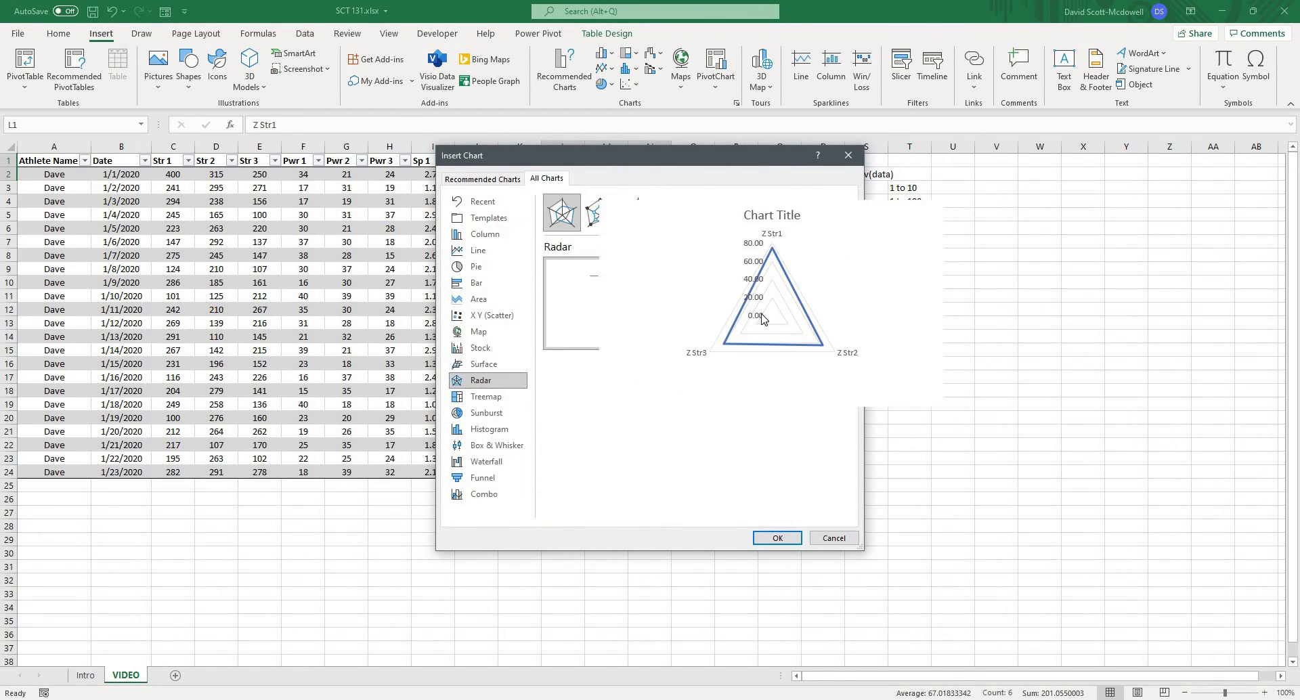
left_click(778, 538)
left_click_drag(976, 316, 977, 318)
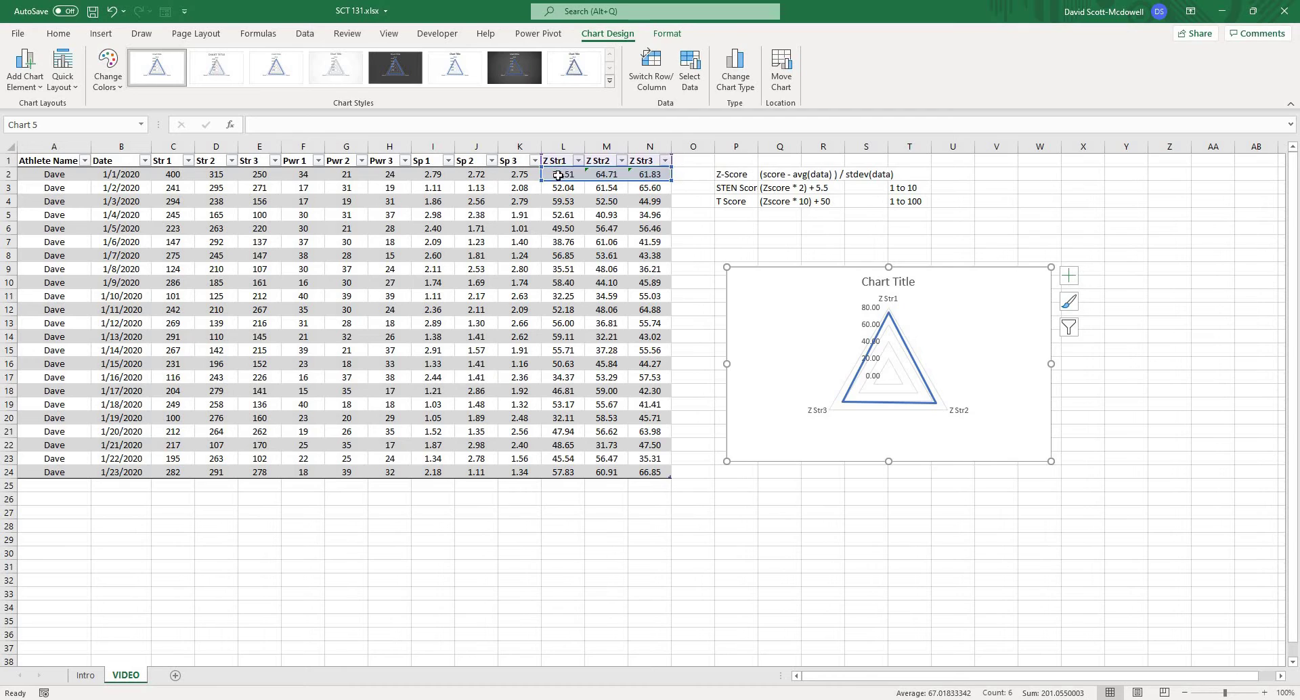
- Delete the trial radar chart from the sheet
left_click(836, 334)
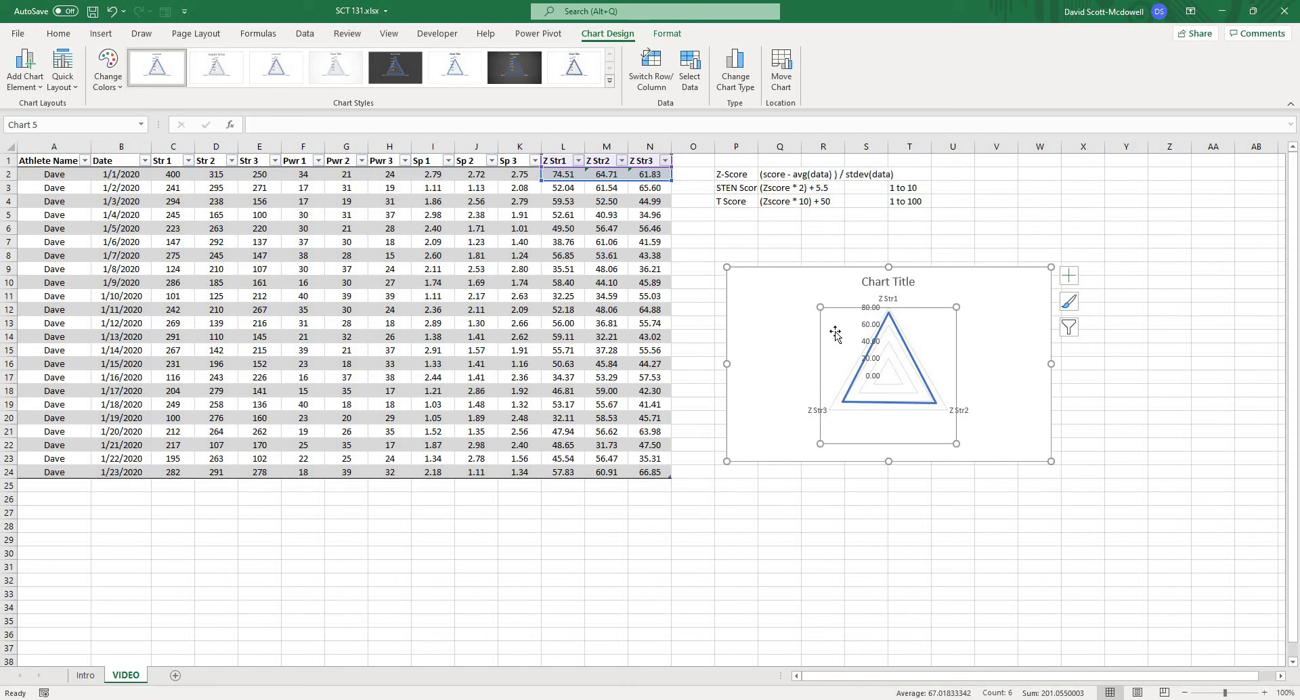
left_click(769, 320)
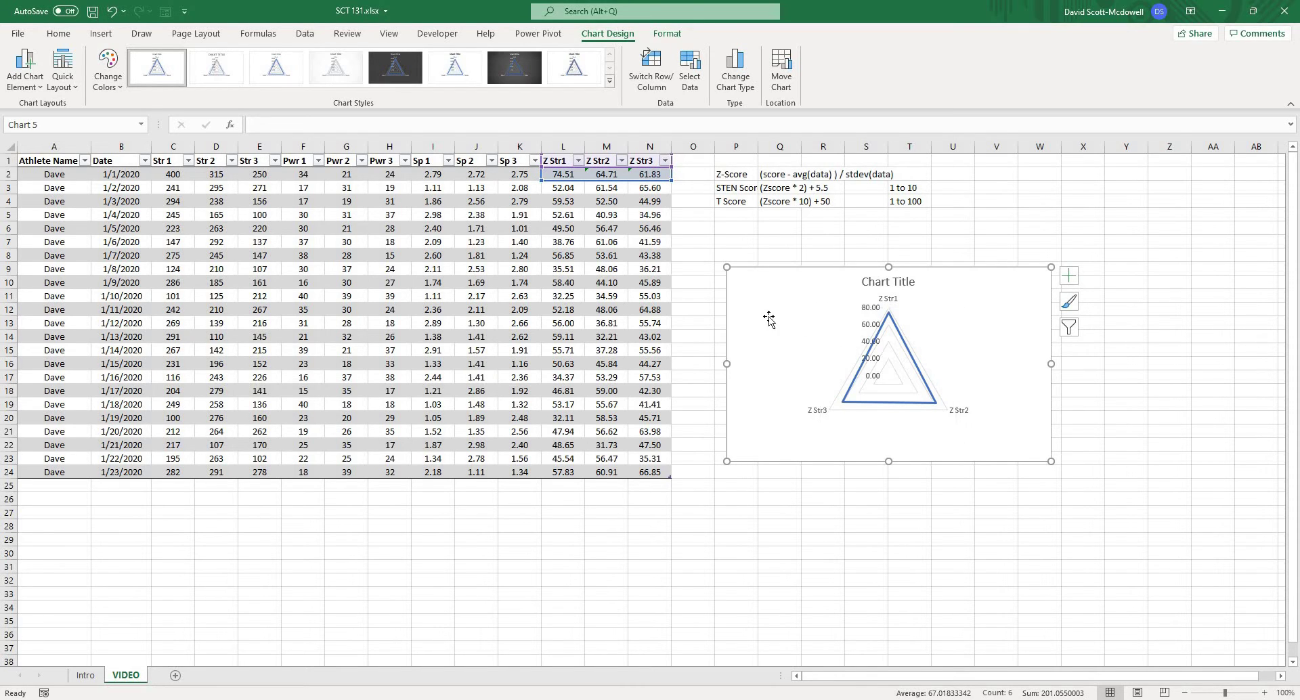
key("Delete")
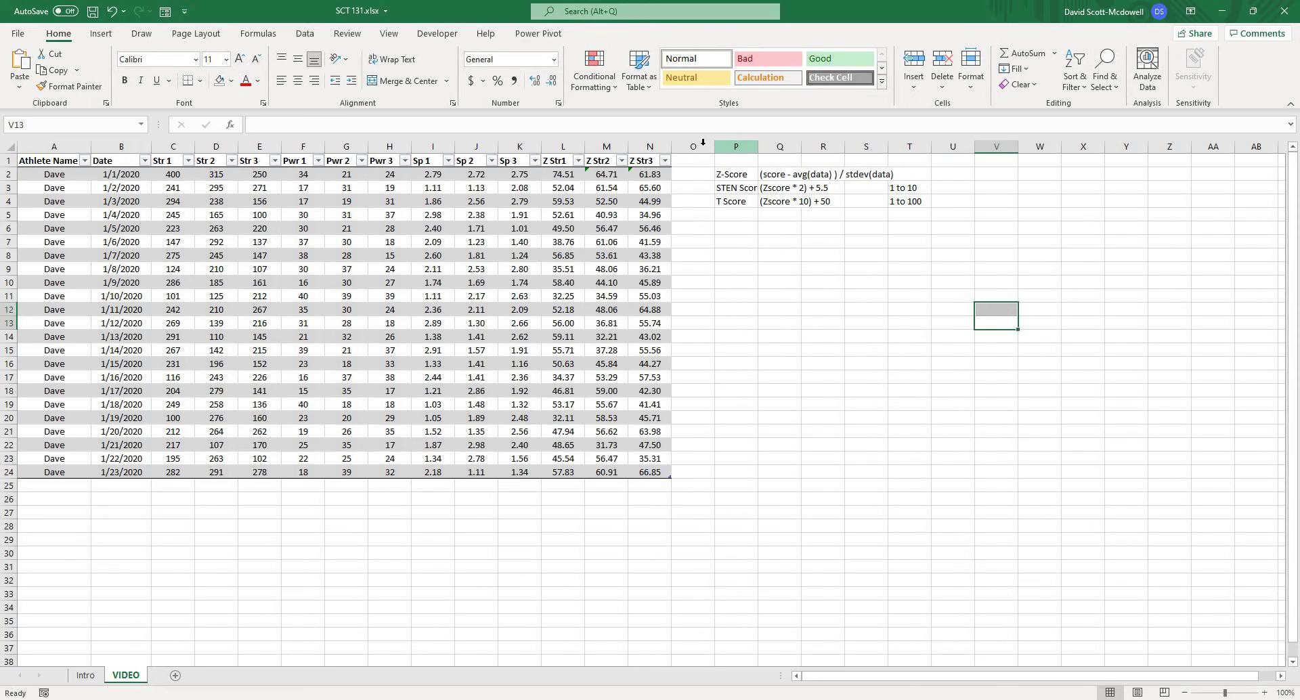
- Insert two blank columns at column P, pushing the notes to column R
right_click(730, 146)
left_click(761, 256)
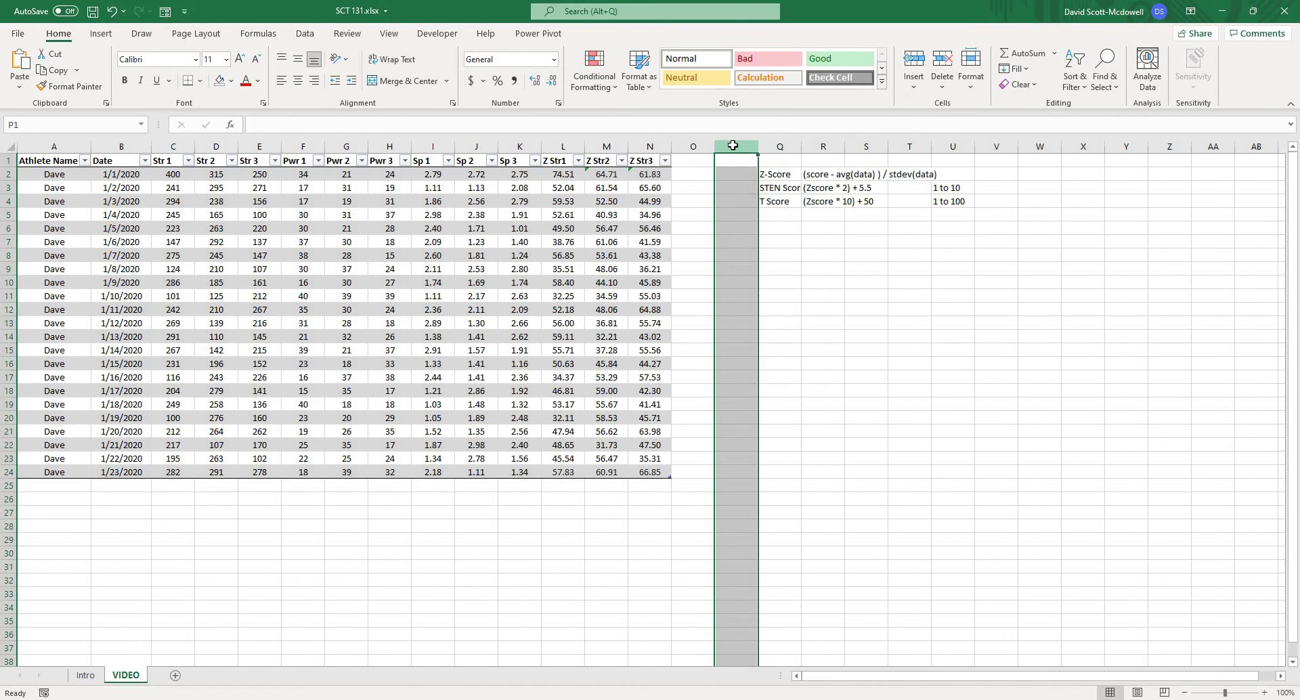
right_click(735, 146)
left_click(769, 256)
left_click(1080, 291)
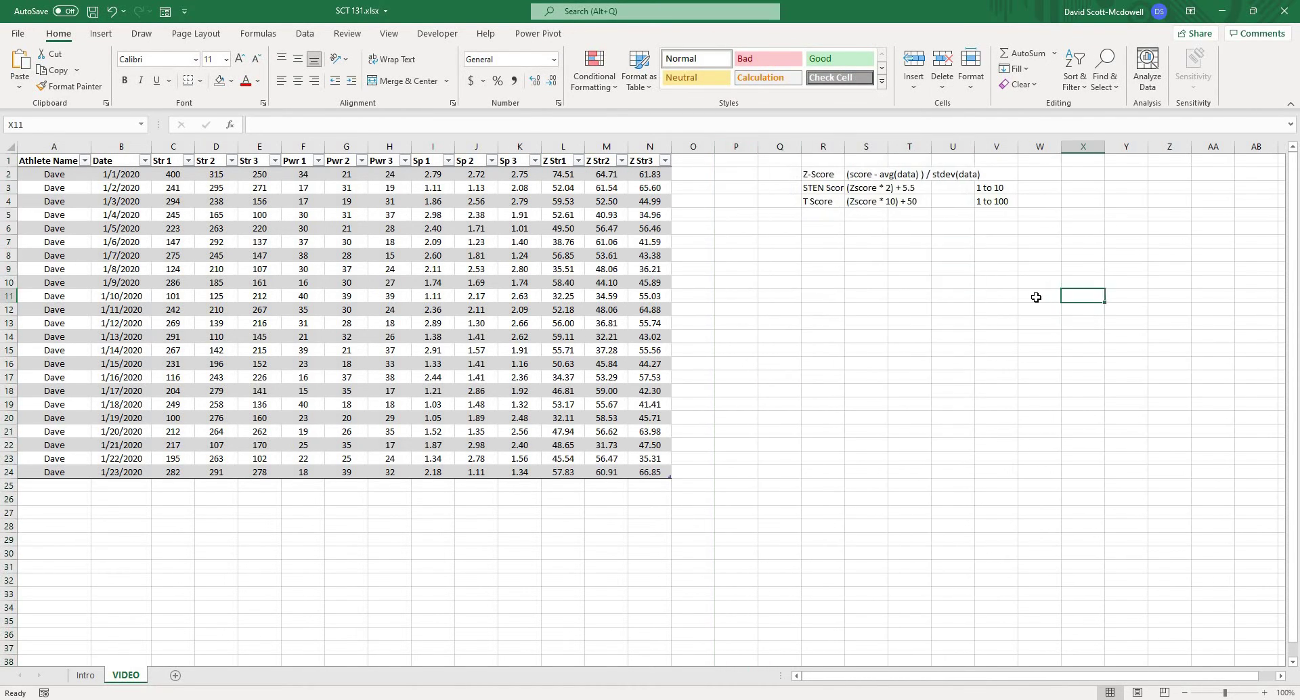
- Select the Str 1–Str 3 headers, extend to the whole table, then clear the selection
left_click(698, 161)
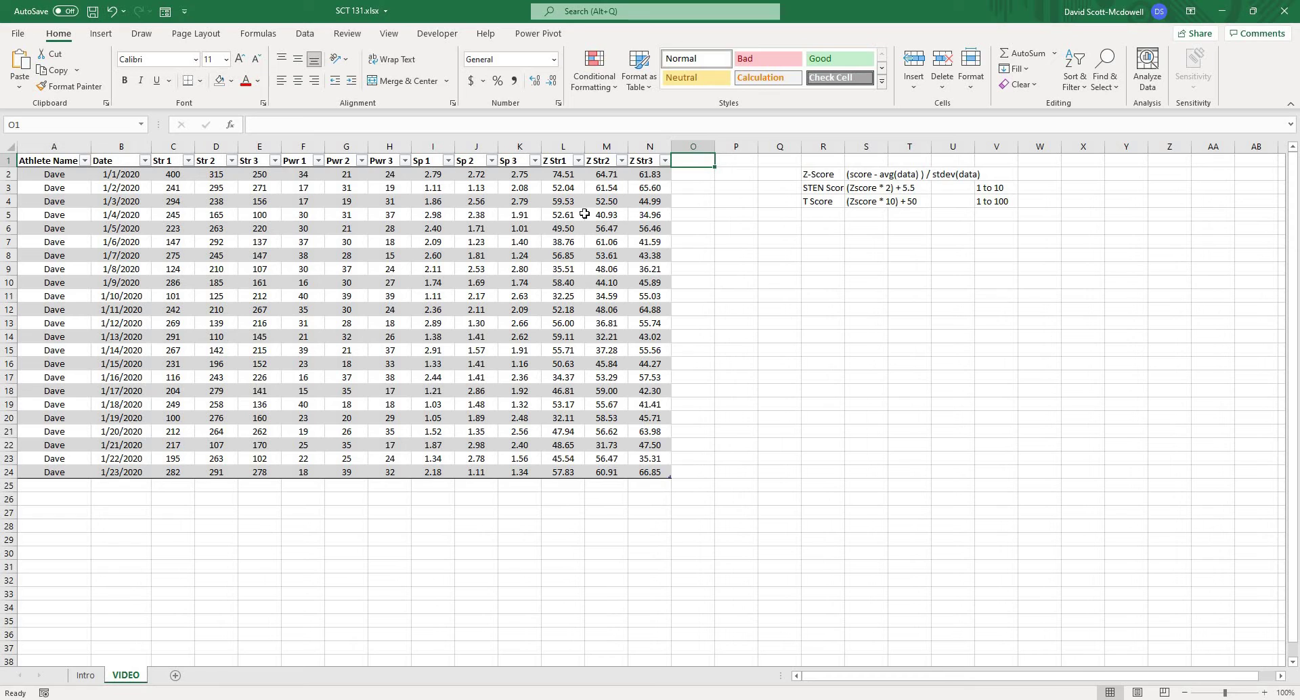
left_click_drag(167, 162, 252, 163)
key("ctrl+a")
left_click(722, 288)
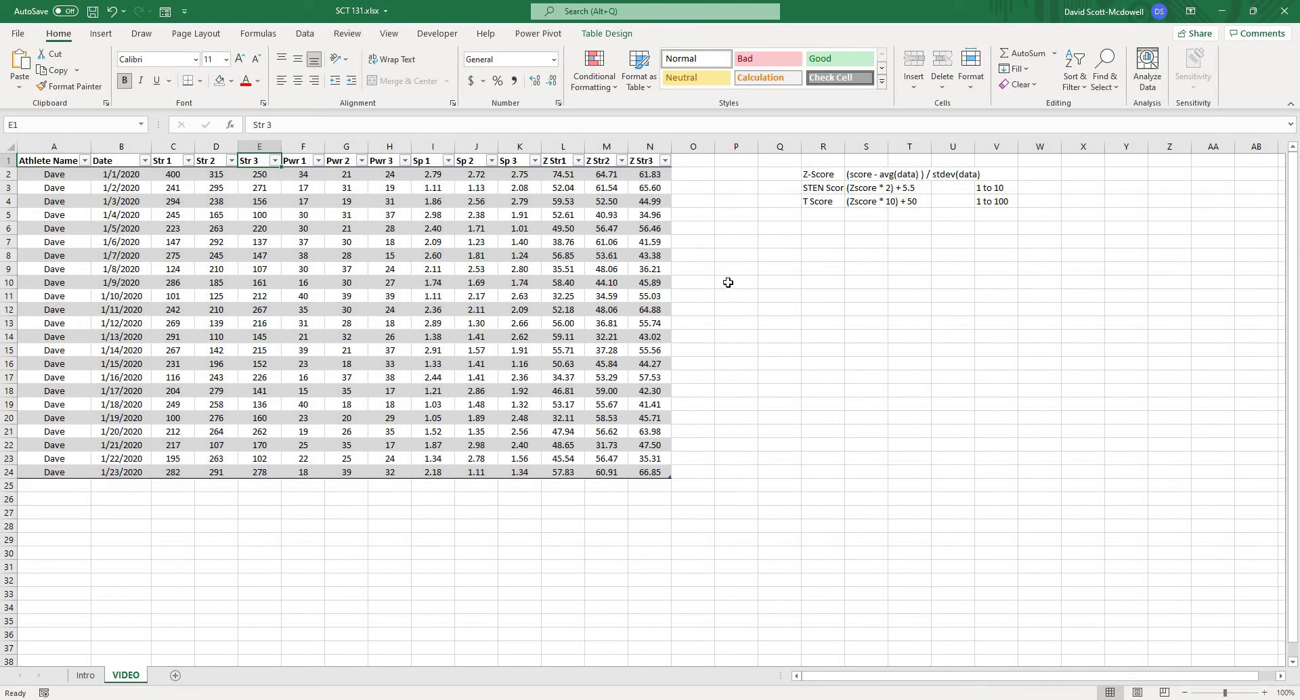
left_click(777, 321)
- Enter the header 'STR Score' in O1
left_click(702, 161)
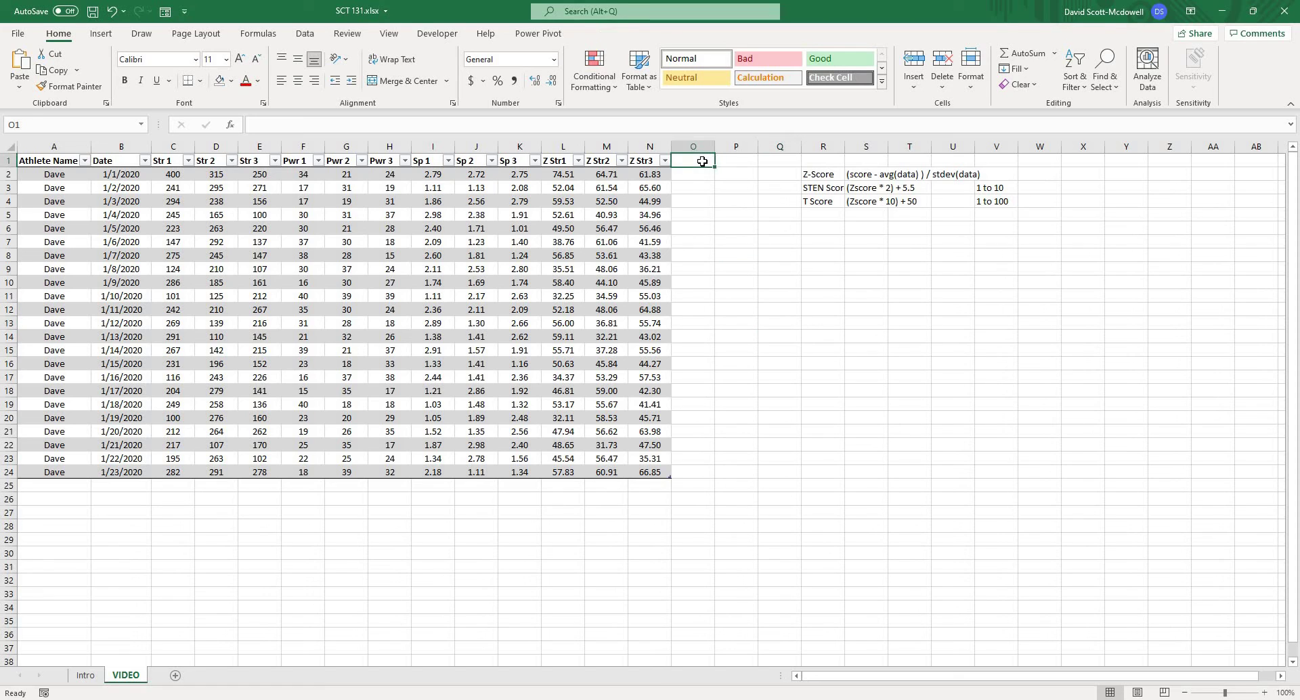
type("ST")
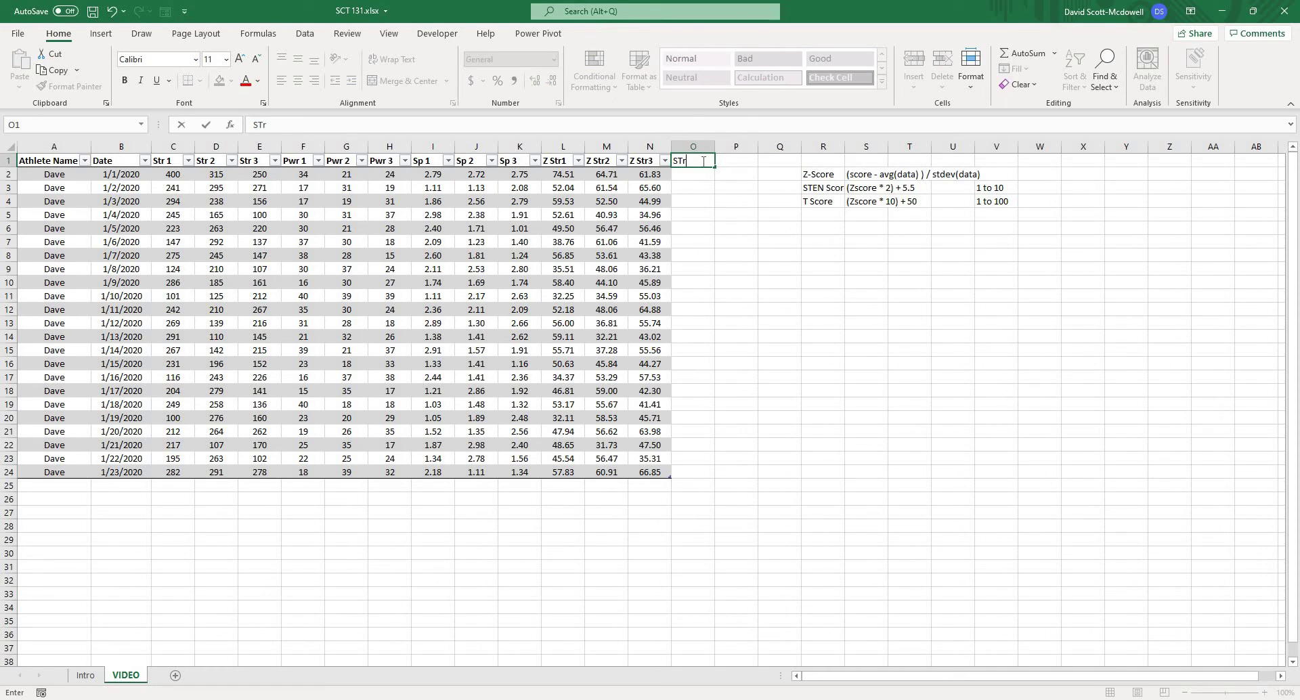
type("R Score")
key("Return")
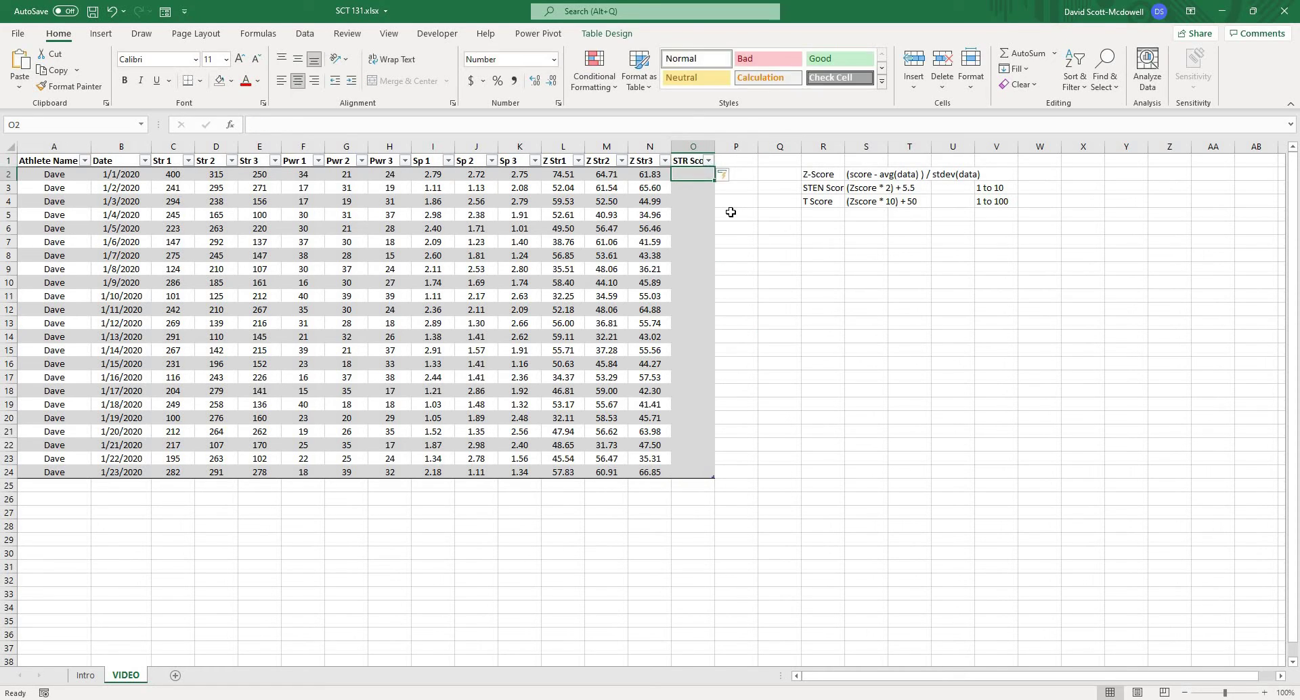
left_click_drag(695, 179, 697, 472)
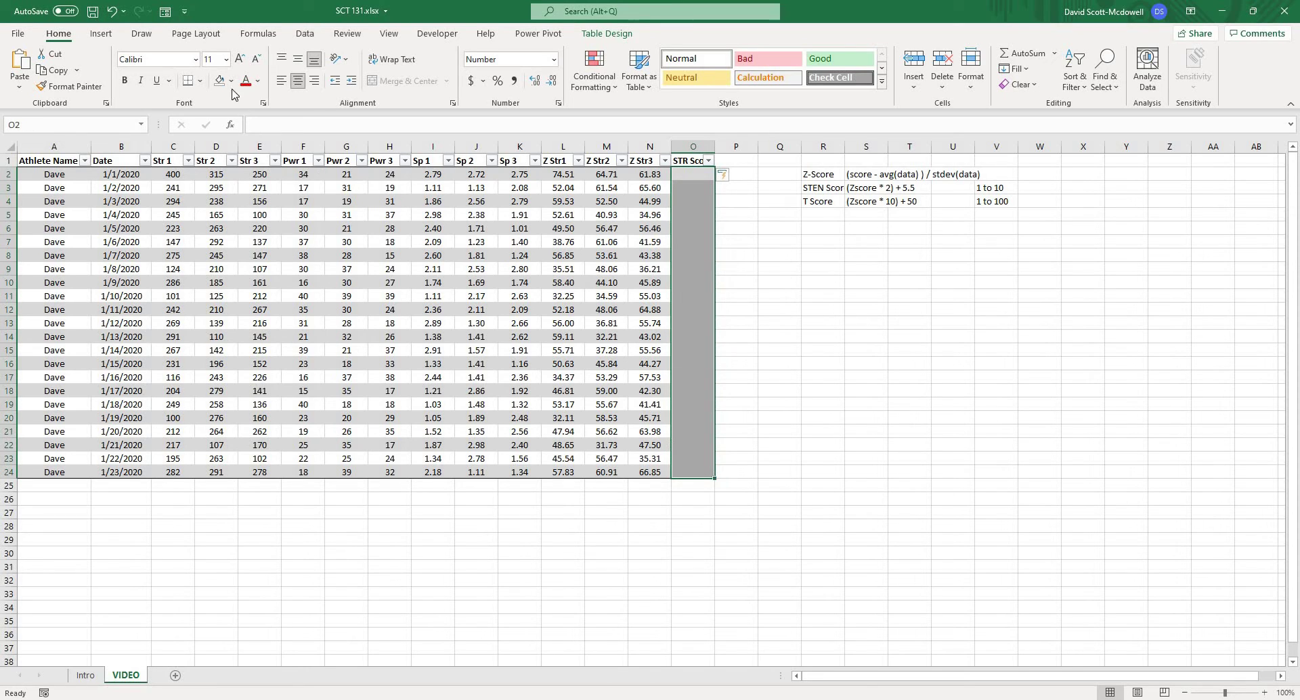
left_click_drag(823, 255, 823, 330)
left_click(780, 229)
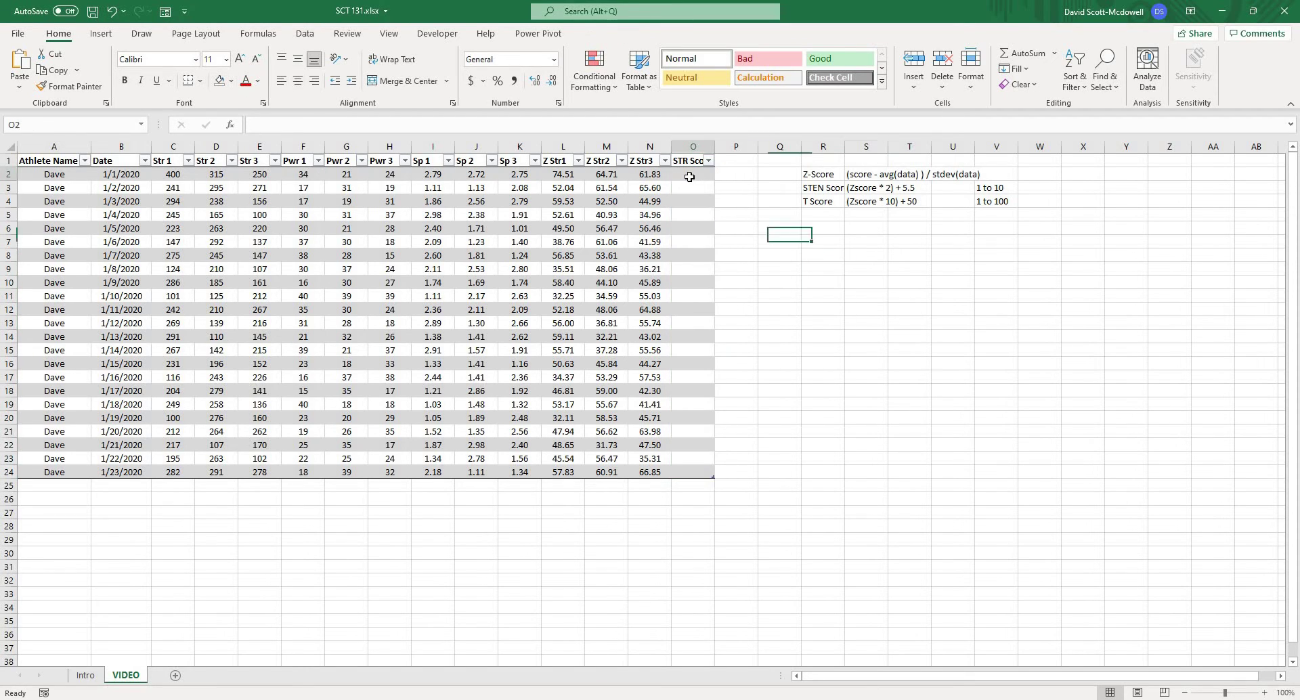
- Enter =AVERAGE(L2:N2) in O2 so the column fills with each row's T-score average
left_click(698, 172)
type("=")
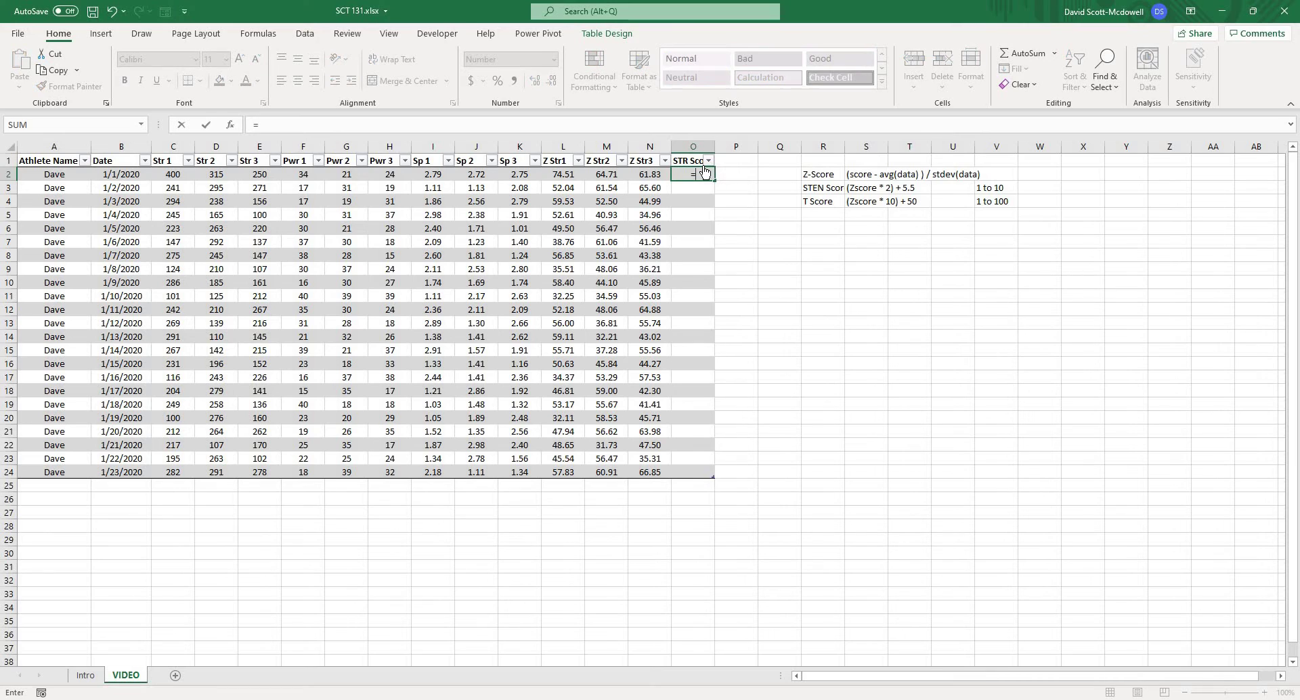
type("aver")
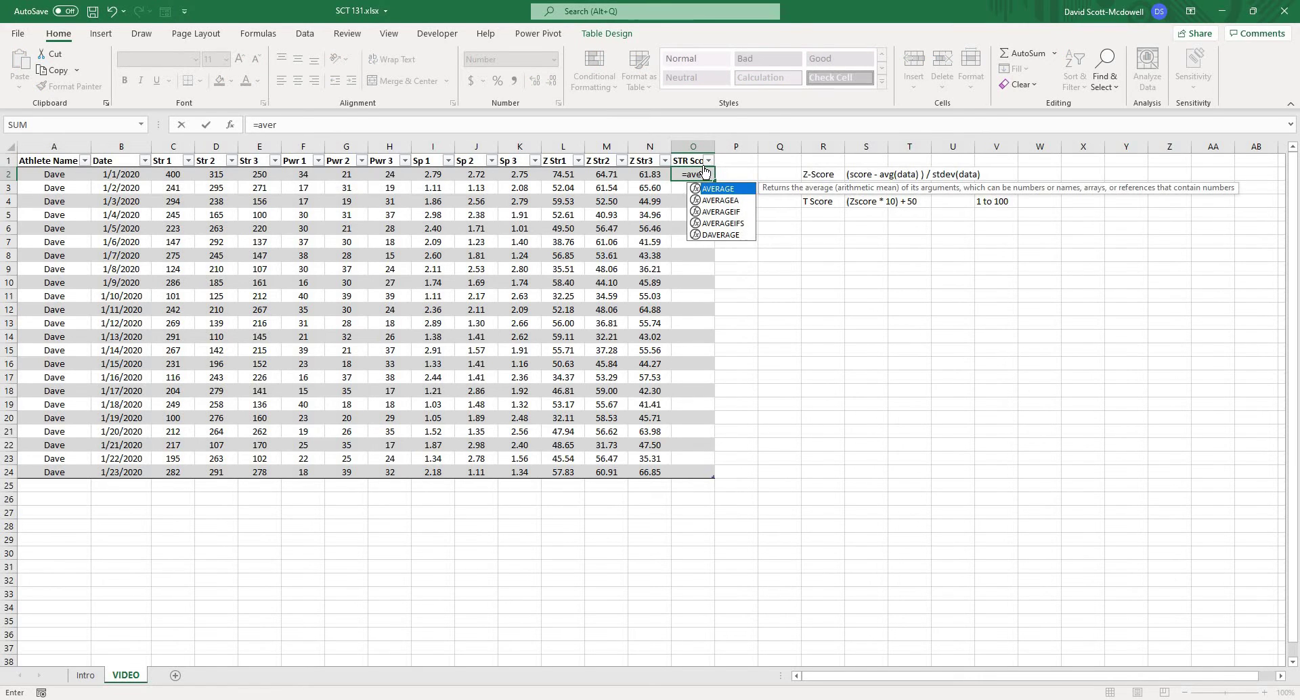
key("Tab")
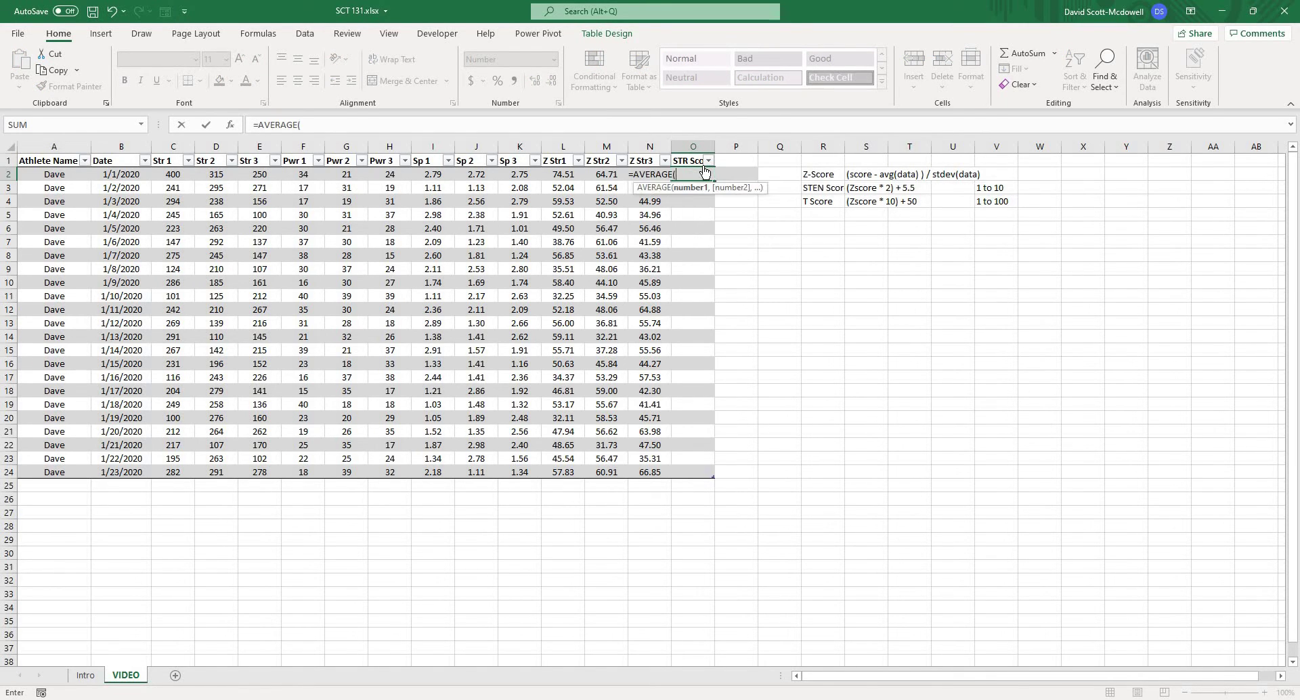
left_click_drag(575, 174, 638, 175)
key("Return")
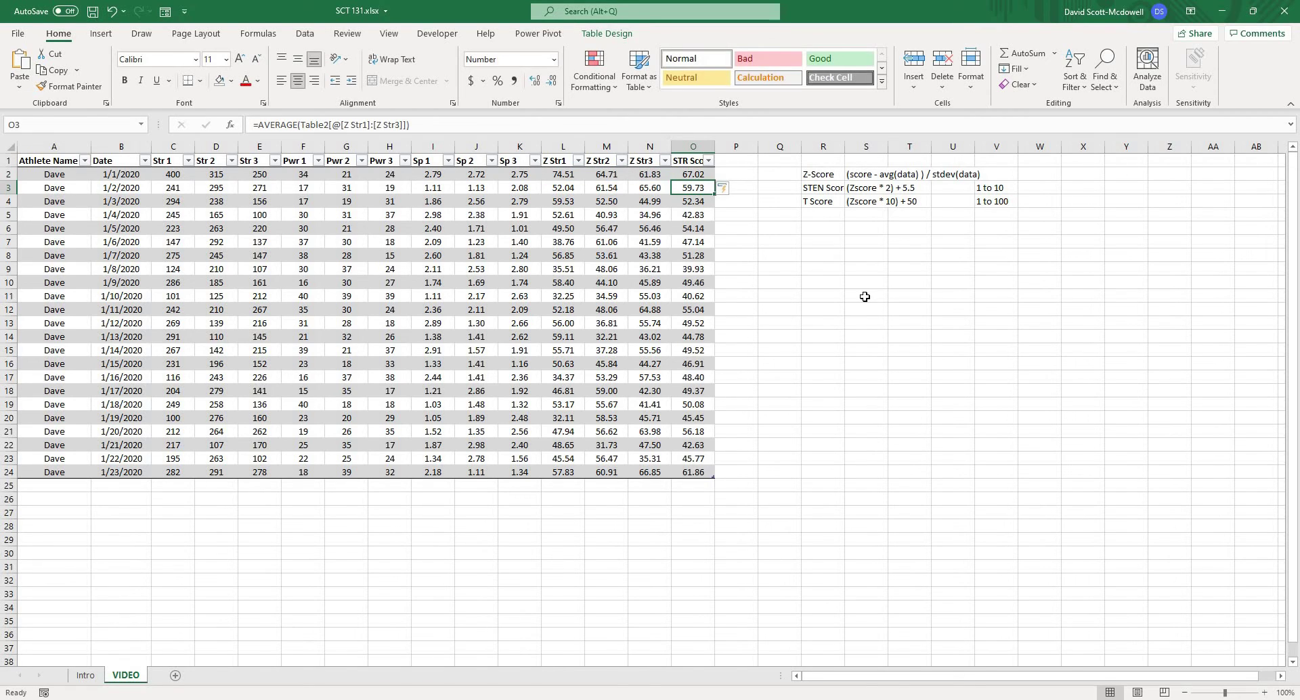
left_click(865, 294)
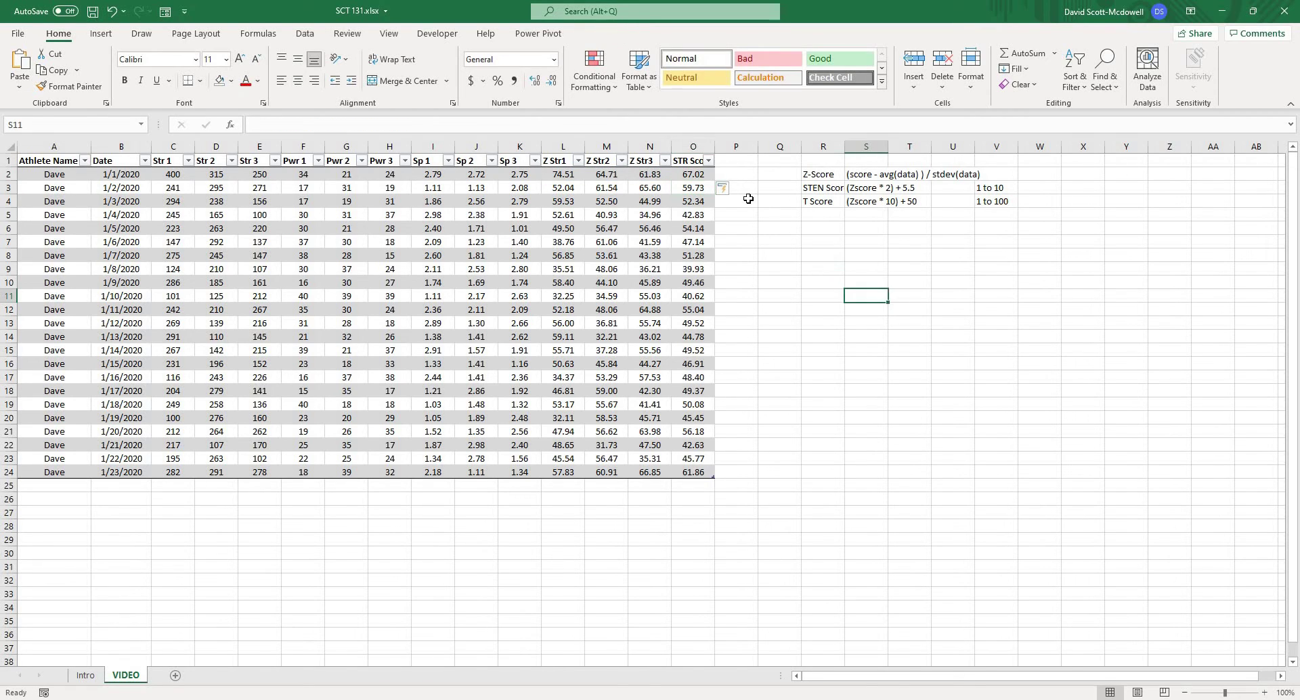
left_click(695, 177)
left_click(561, 178)
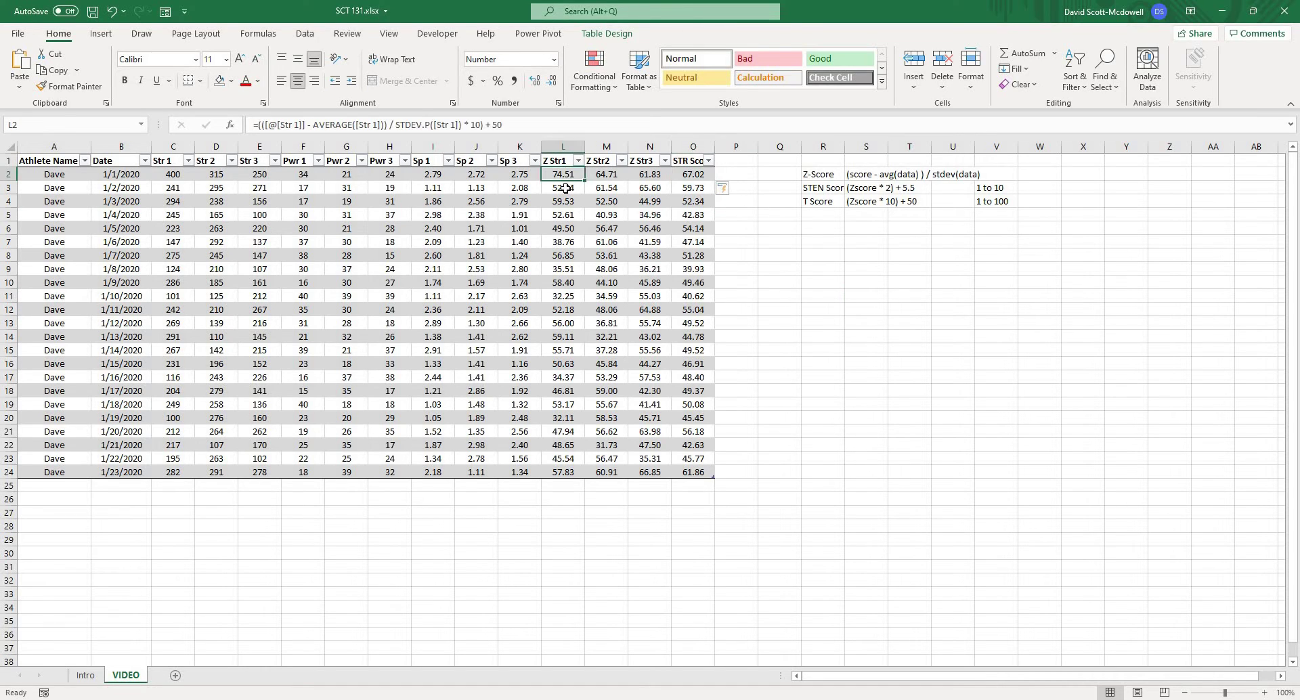
- Enter '(Score * weight + Score * weight)' beside the Weighted Score note label
left_click(692, 178)
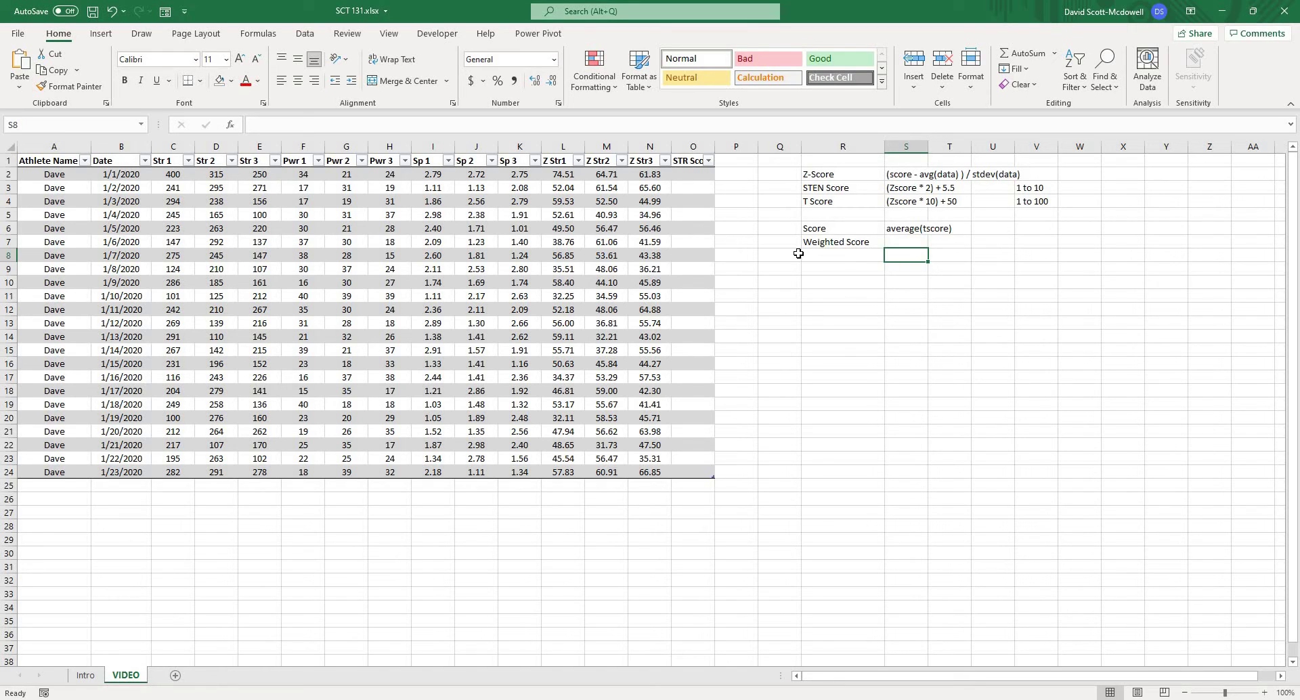
left_click(869, 233)
left_click(897, 287)
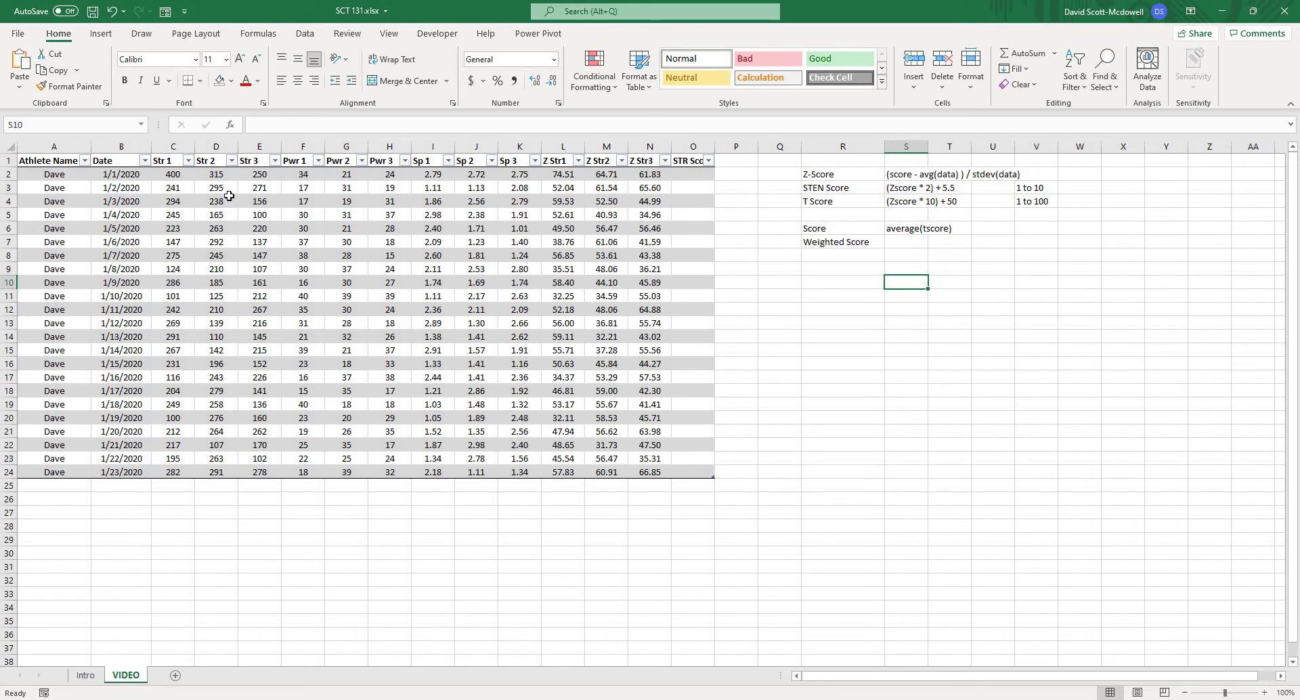
left_click(825, 246)
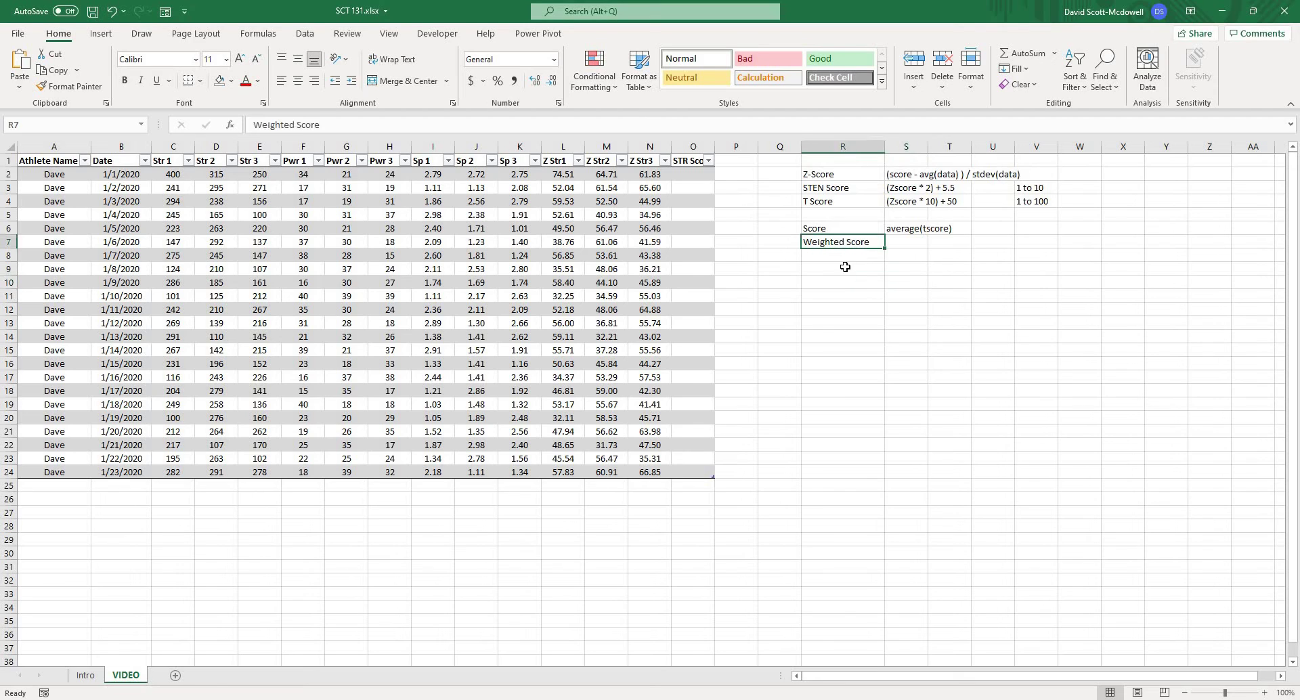
left_click(903, 245)
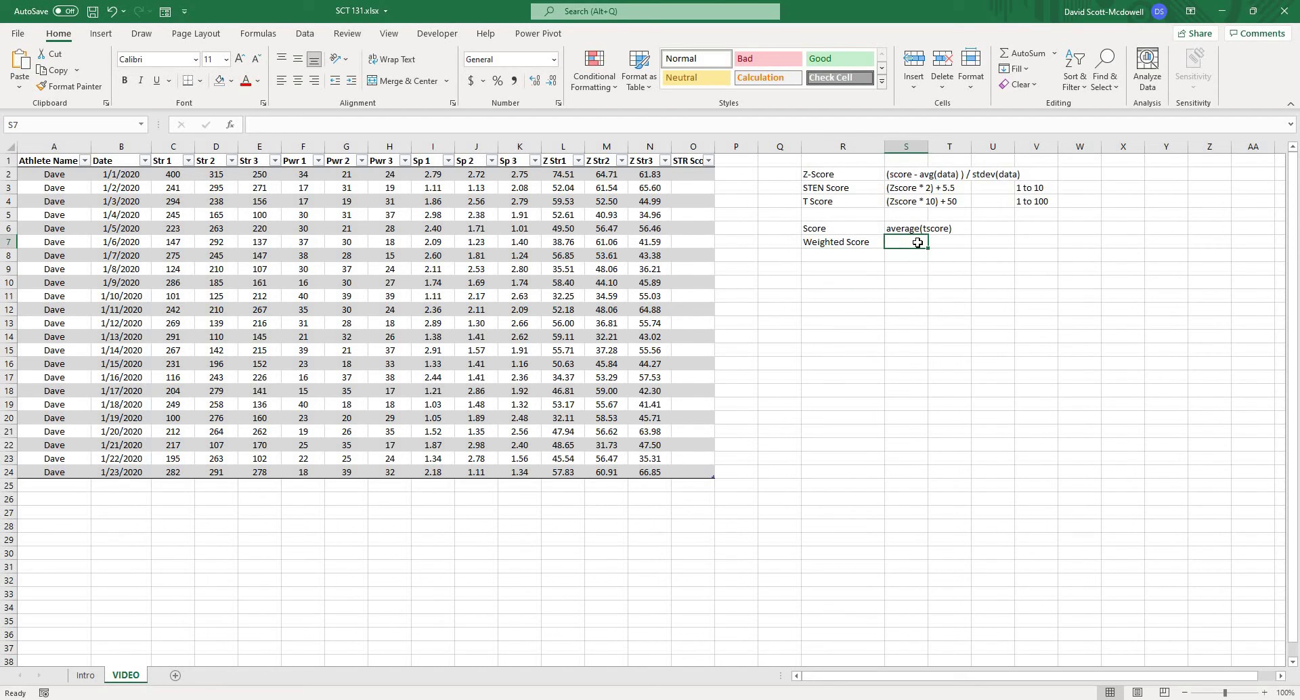
type("(Sco")
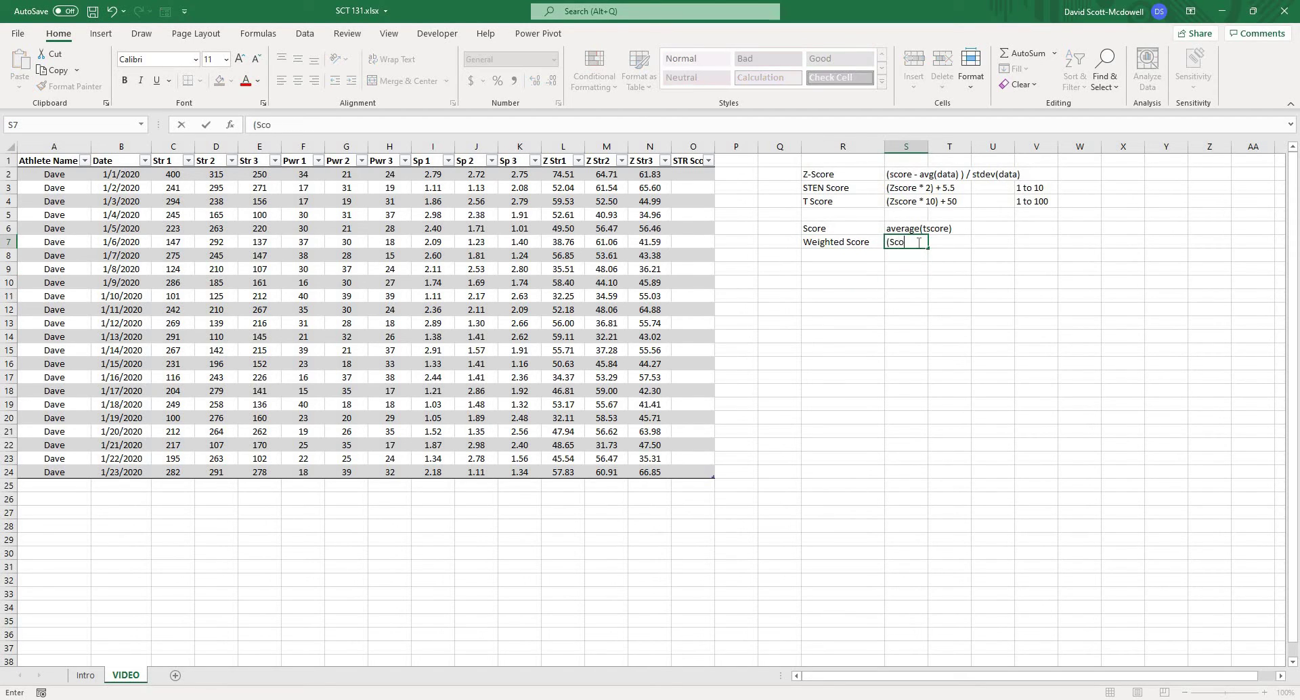
type("re * weight + Score * weight...")
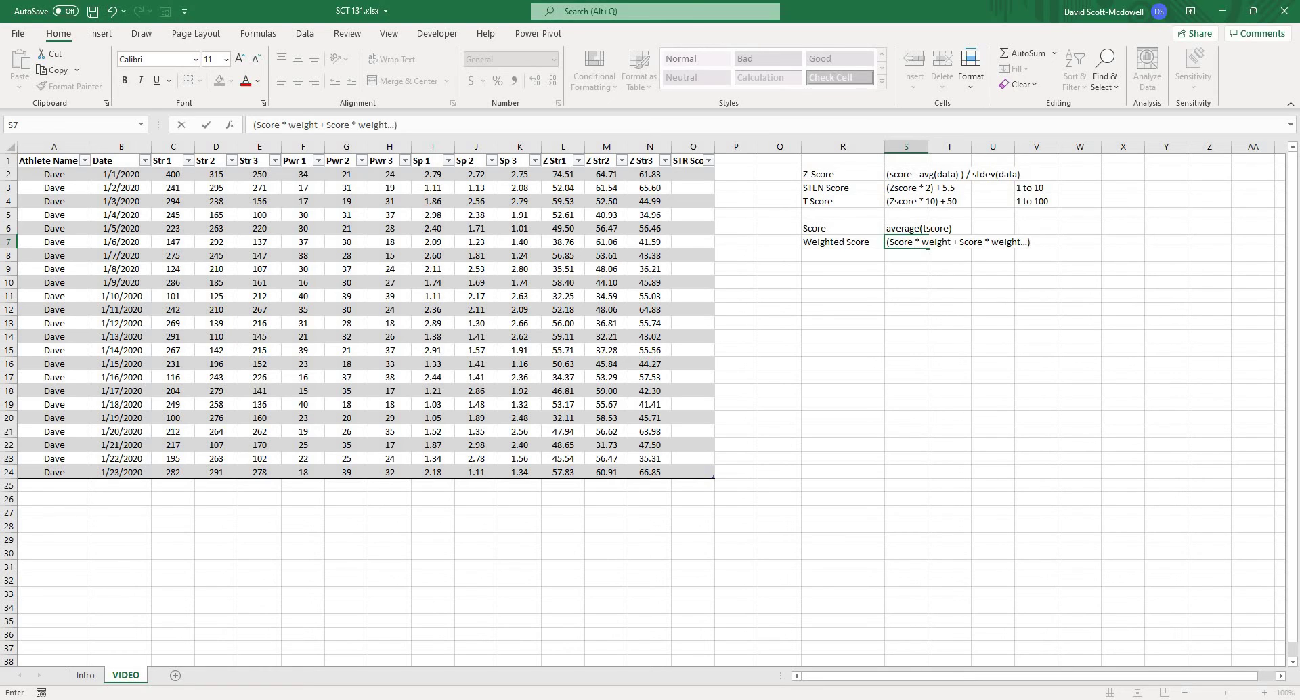
key("Return")
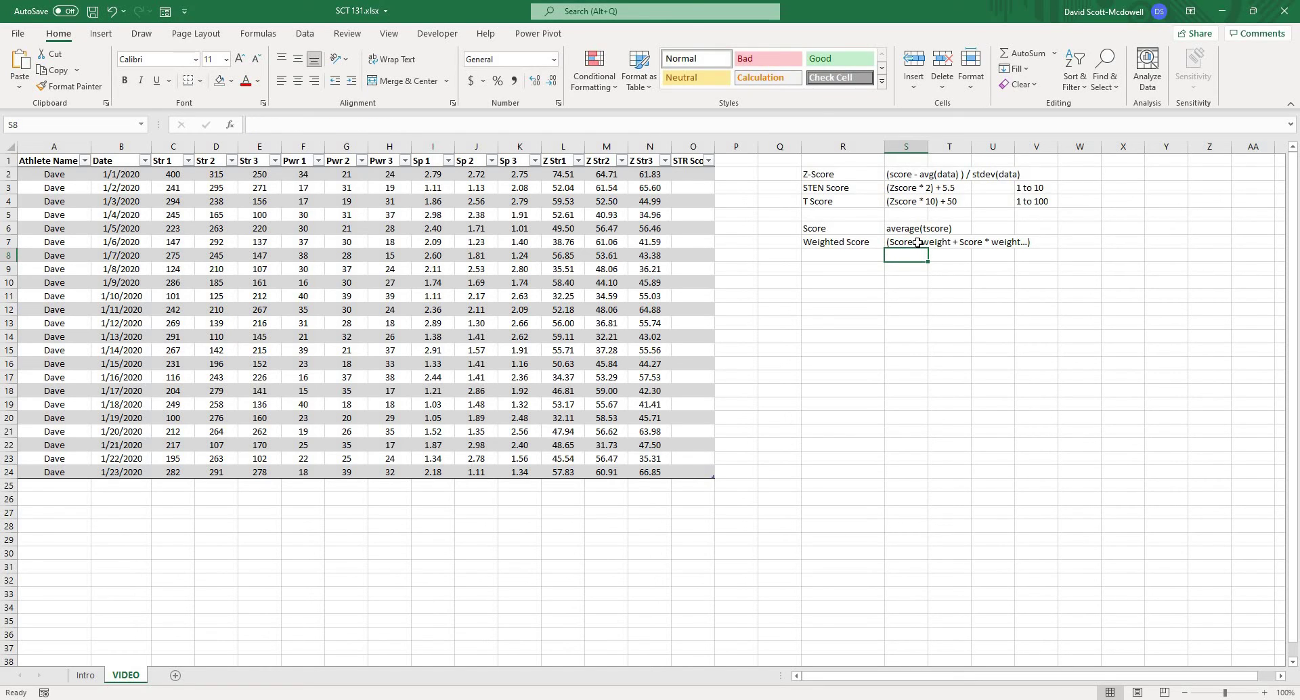
left_click(933, 282)
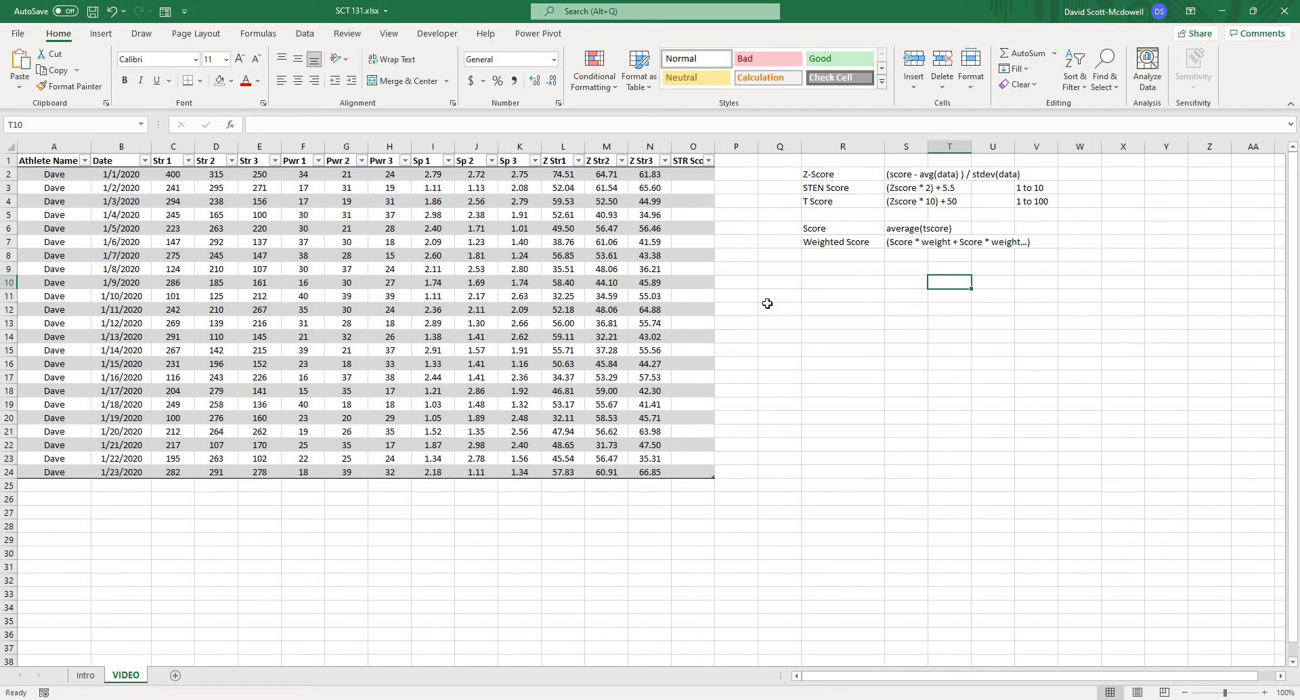
- Insert a blank row above the table and label B1 'Weighted'
left_click(829, 309)
right_click(5, 160)
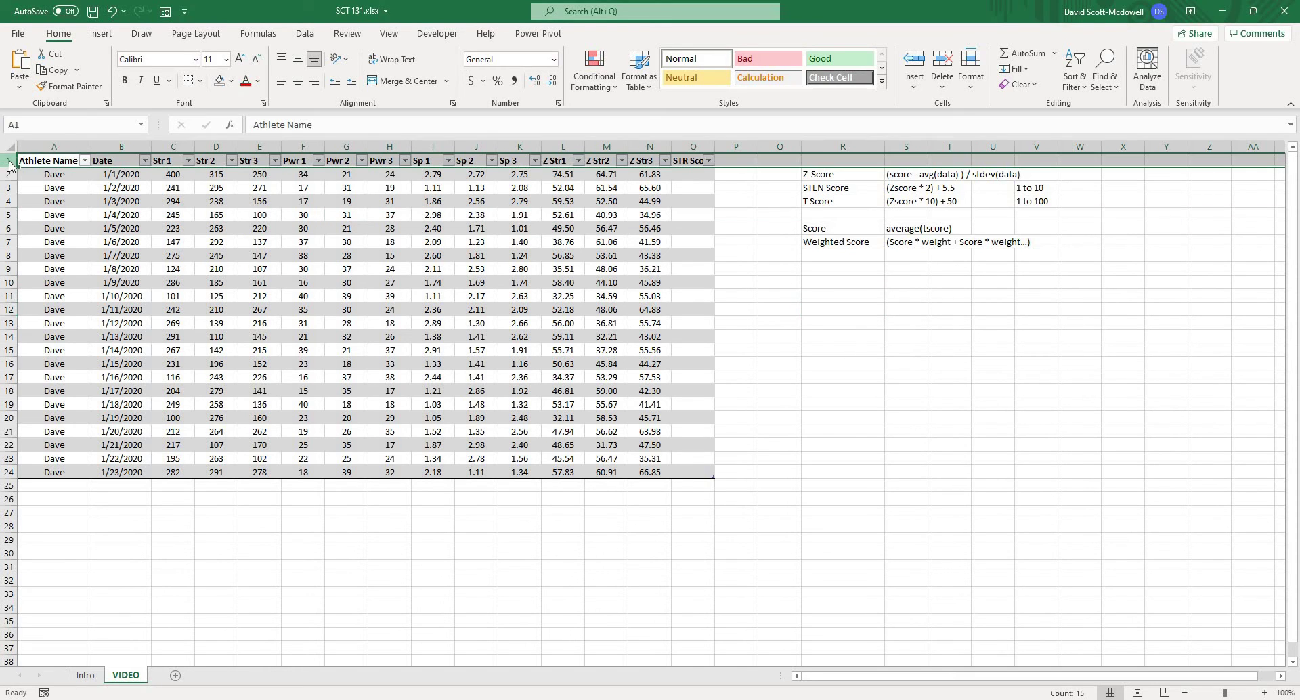
key("Escape")
key("ctrl+shift+plus")
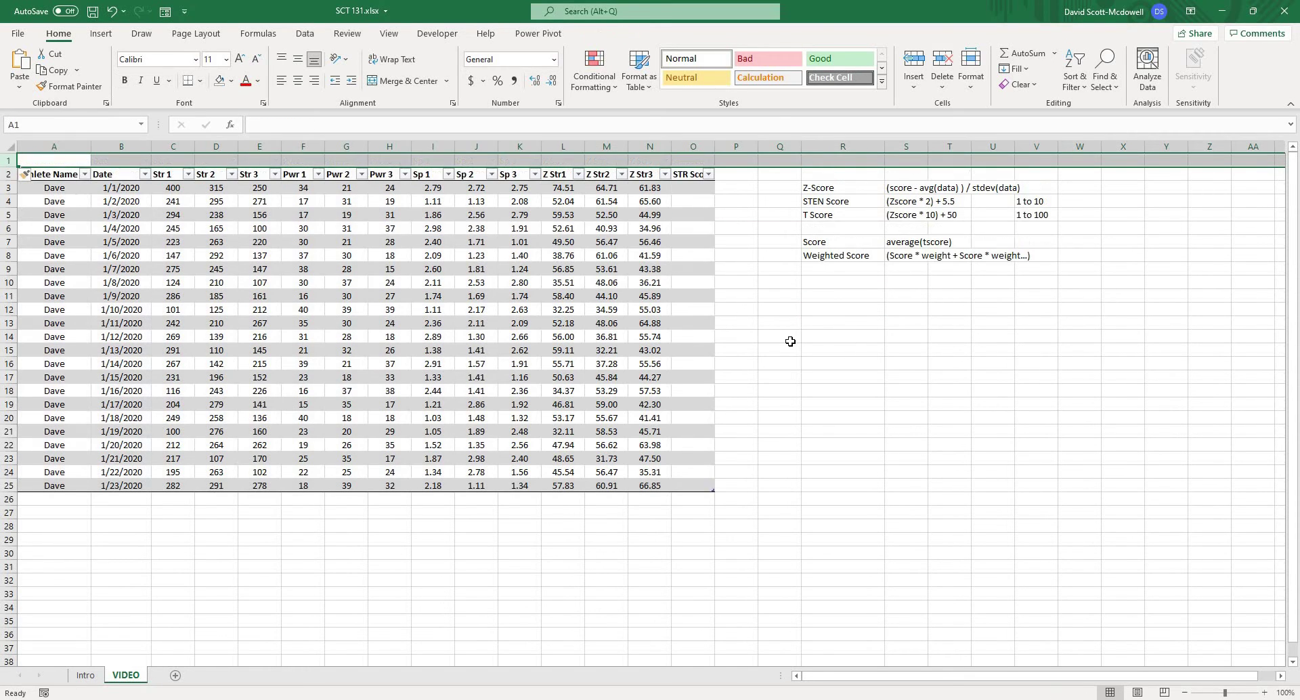
left_click(786, 339)
left_click(141, 159)
type("Weighted")
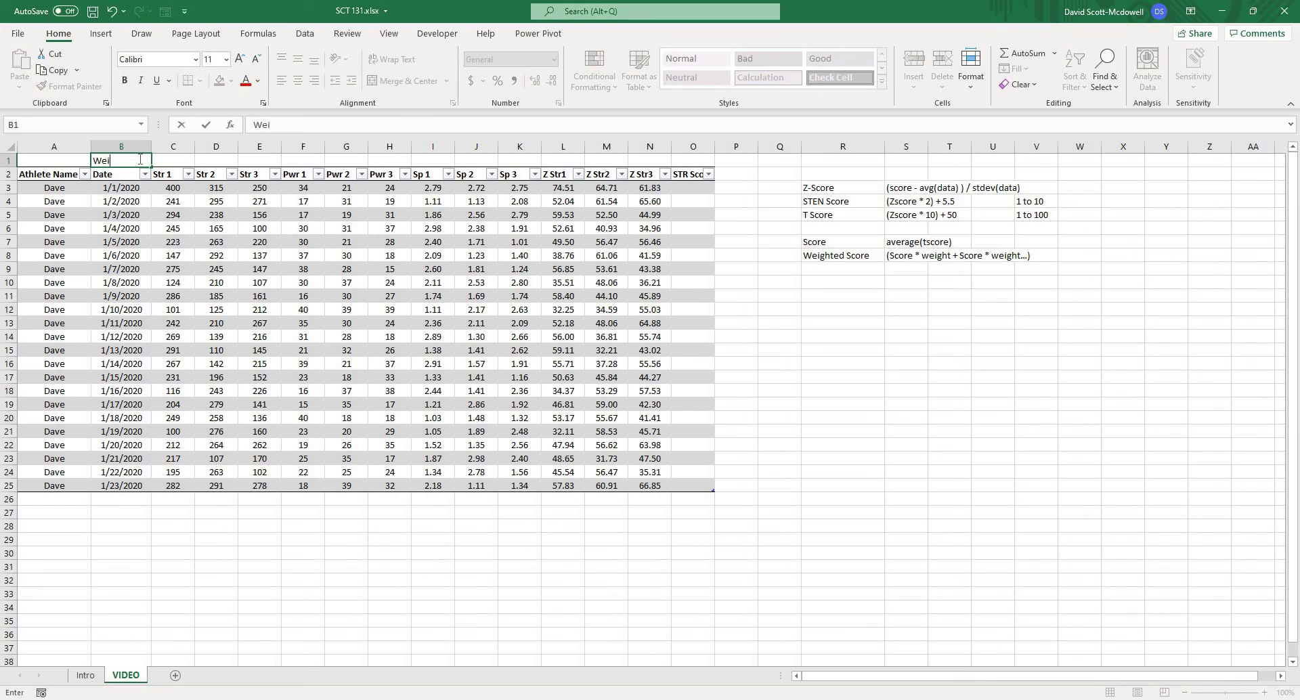
key("Return")
- Enter weights 0.5, 0.25 and 0.25 above Str 1, Str 2 and Str 3
key("Up")
key("Right")
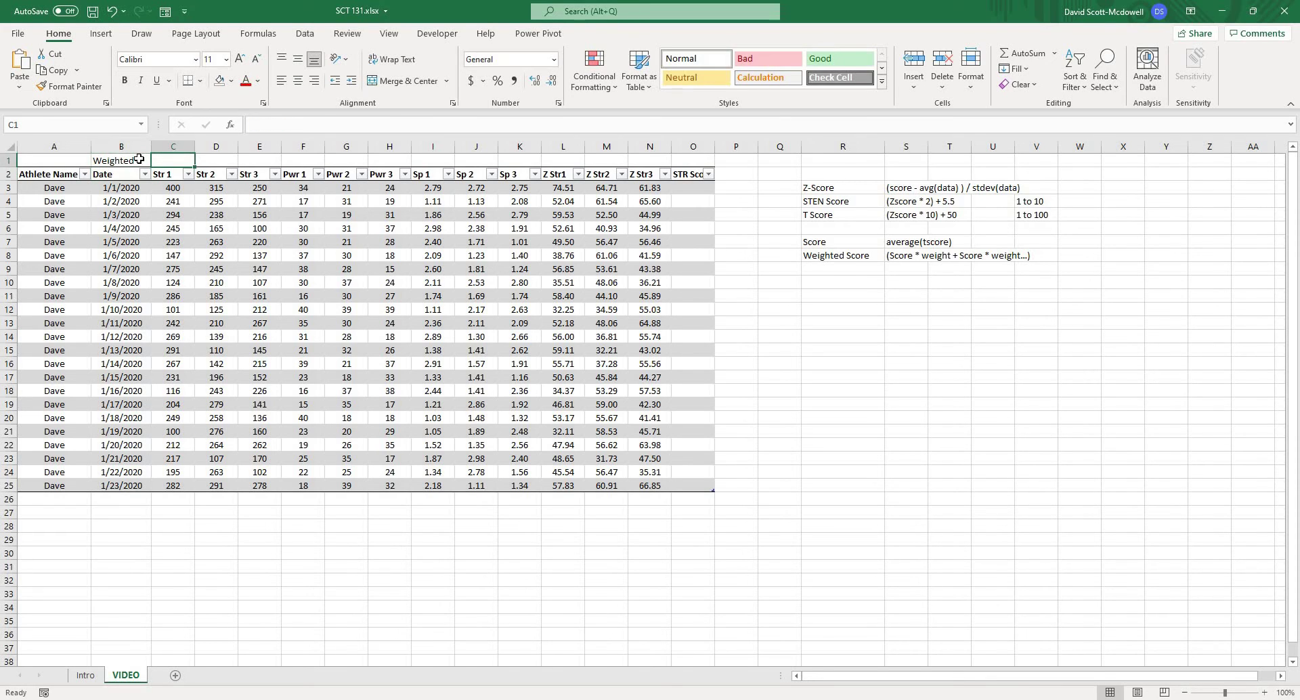
type(".5")
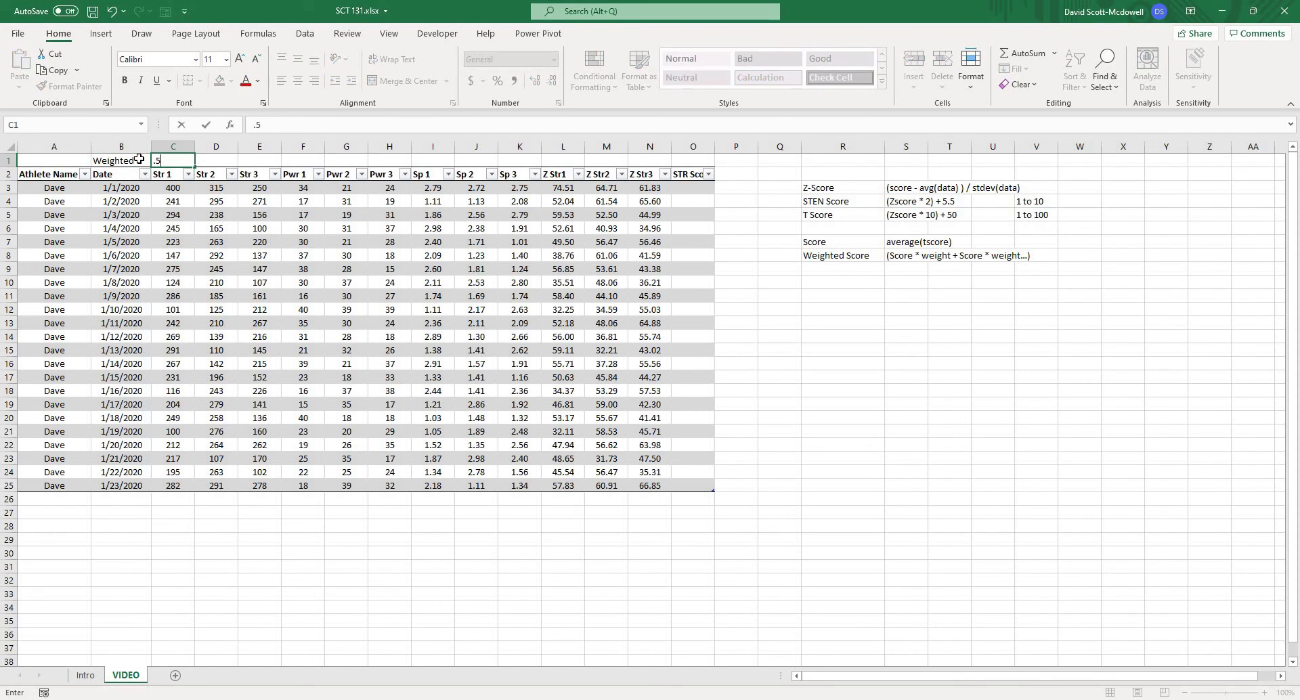
type("0")
key("Tab")
type(".25")
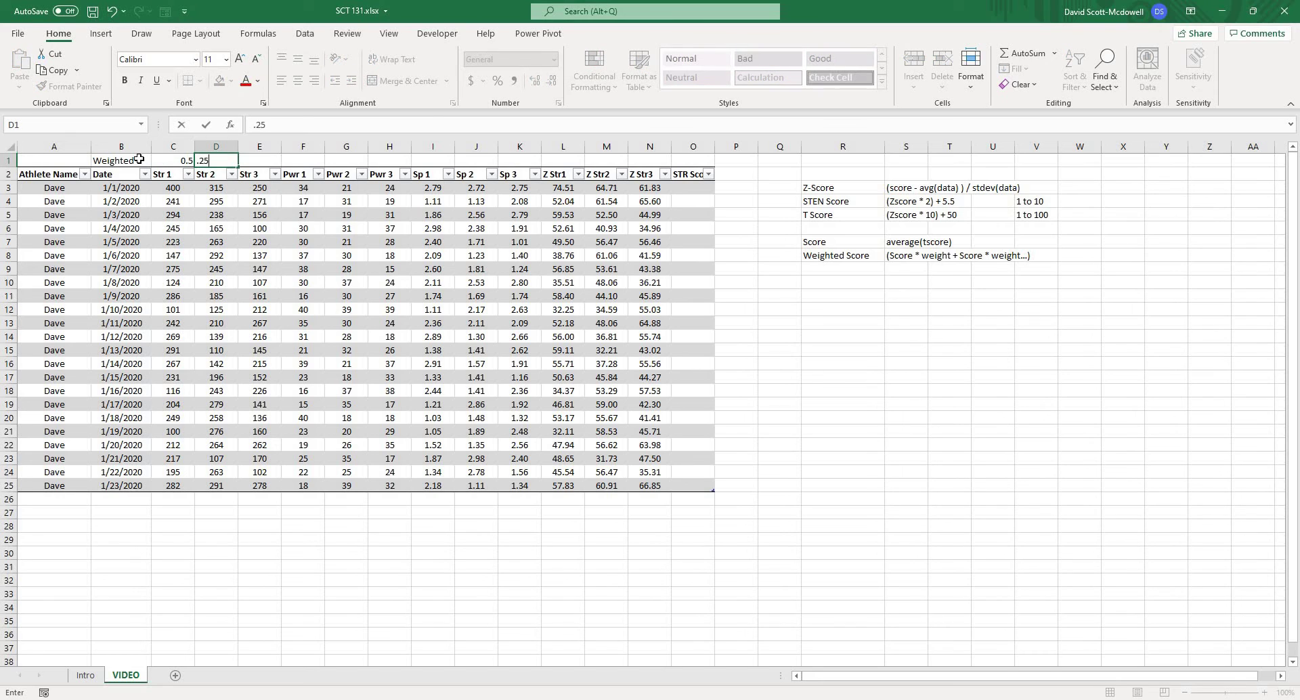
key("Tab")
type(".25")
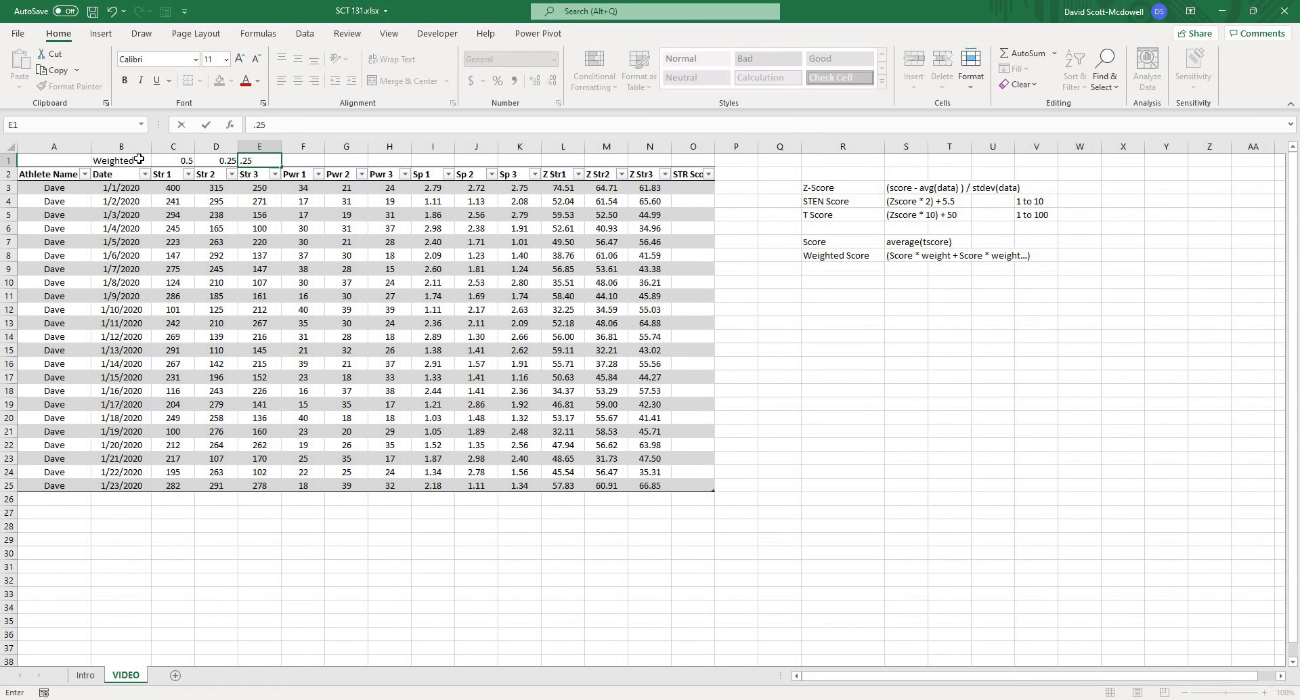
key("Return")
left_click_drag(169, 163, 270, 161)
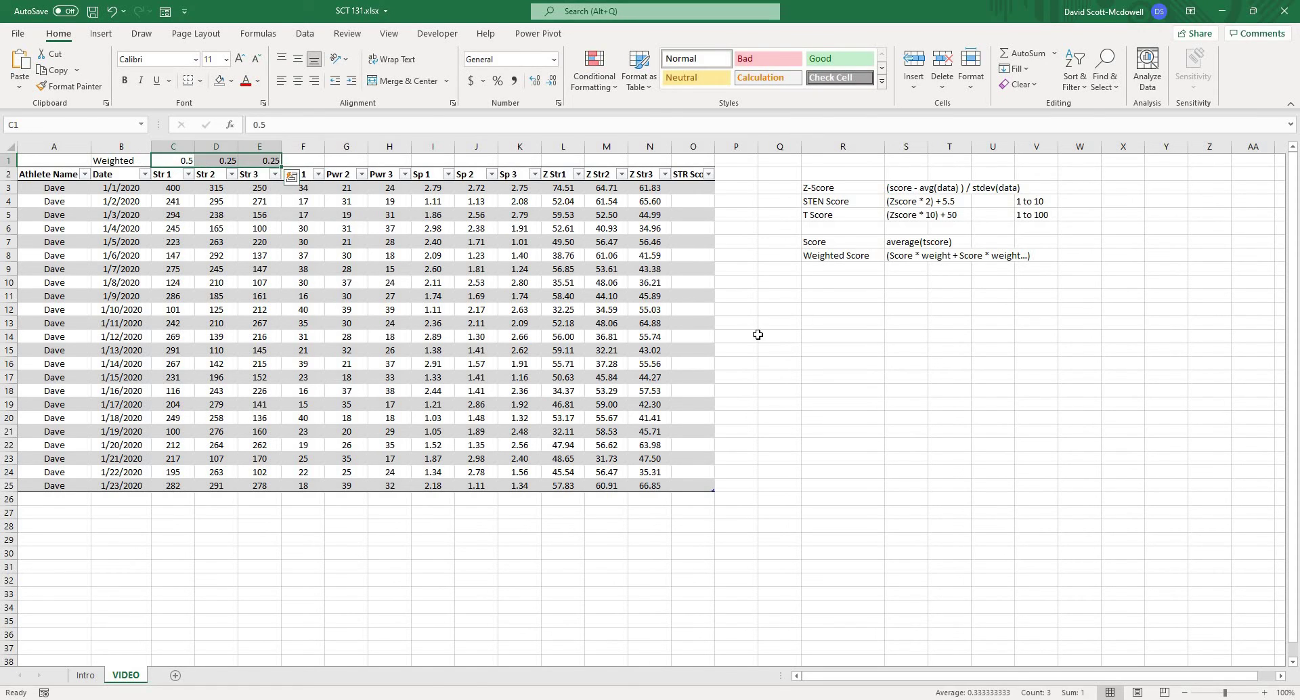
left_click(785, 311)
left_click(700, 188)
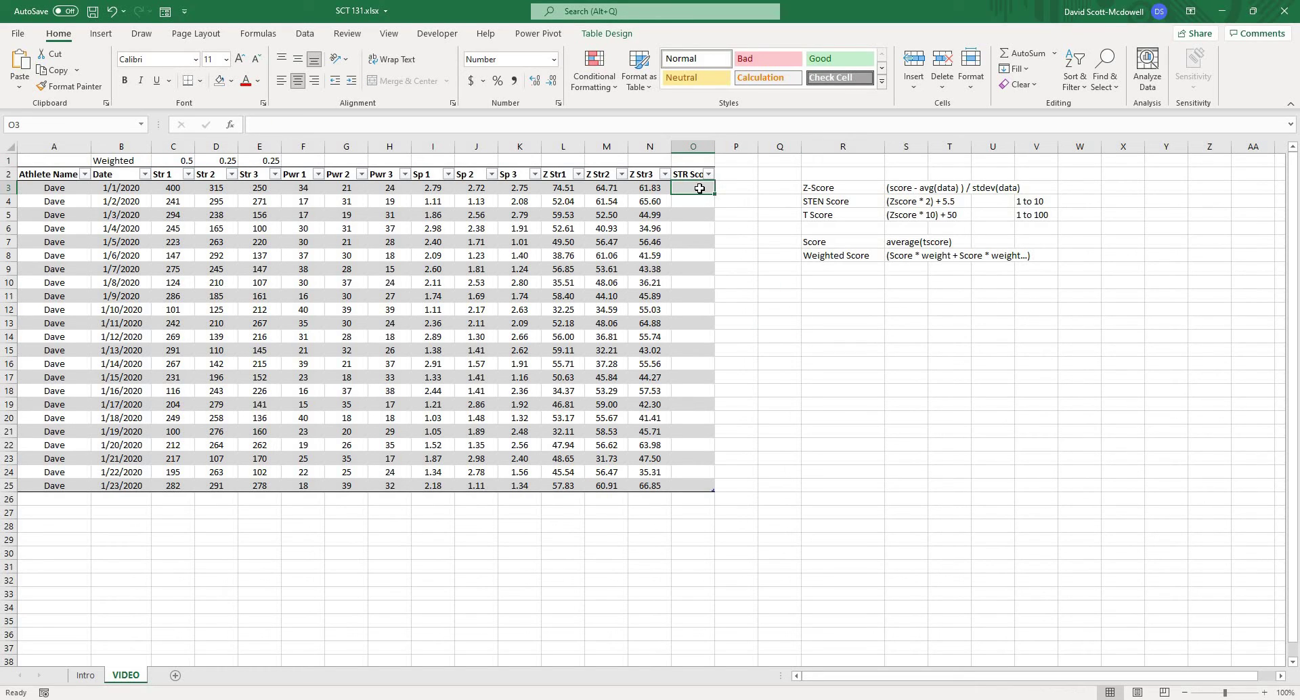
type("=")
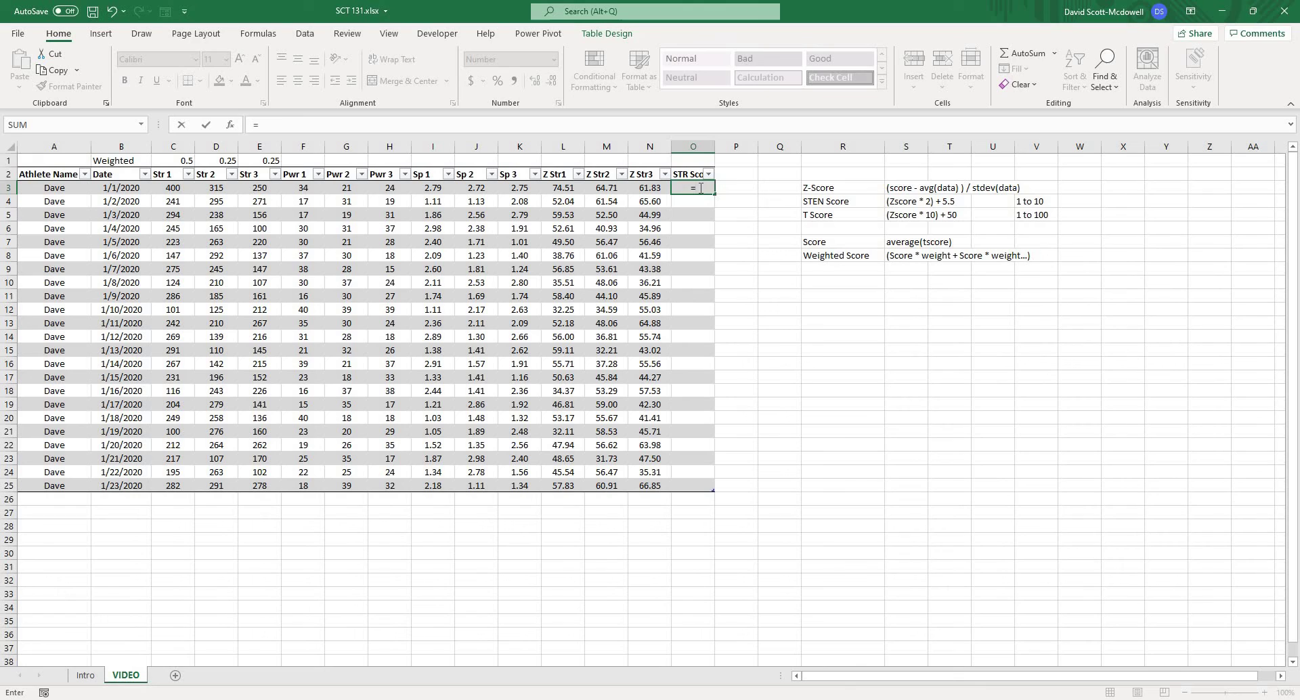
left_click(565, 188)
type("*")
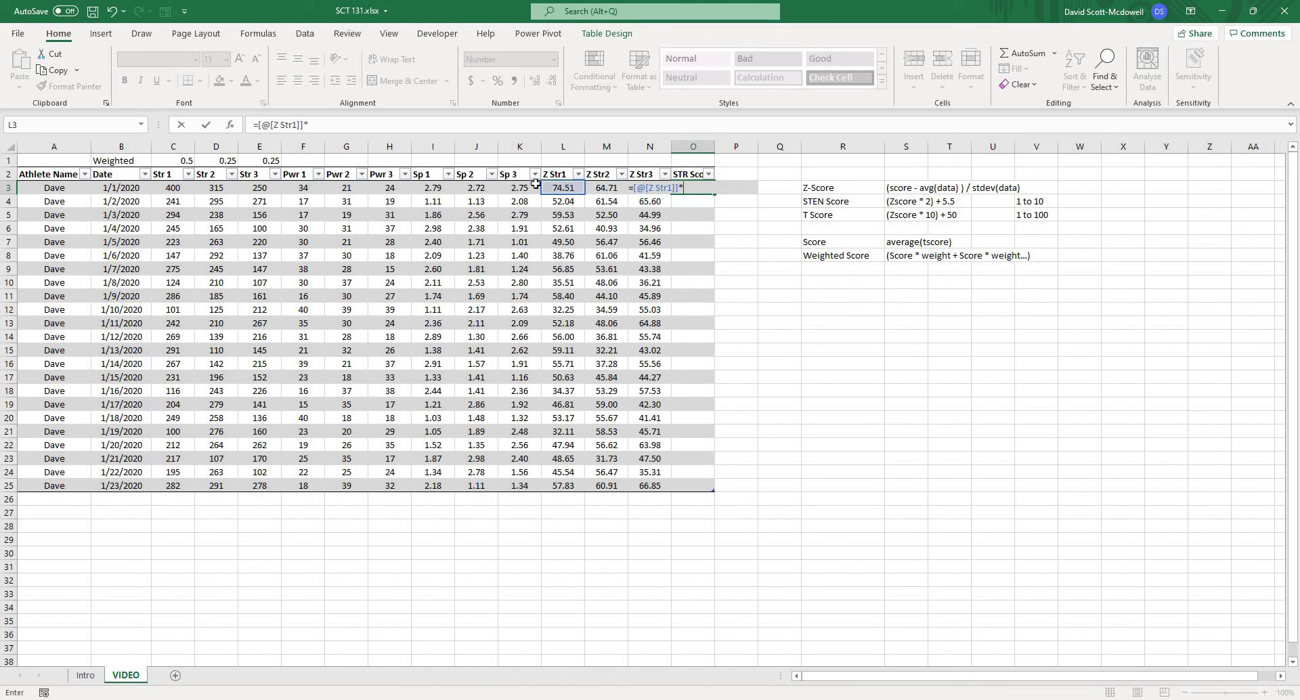
left_click(166, 162)
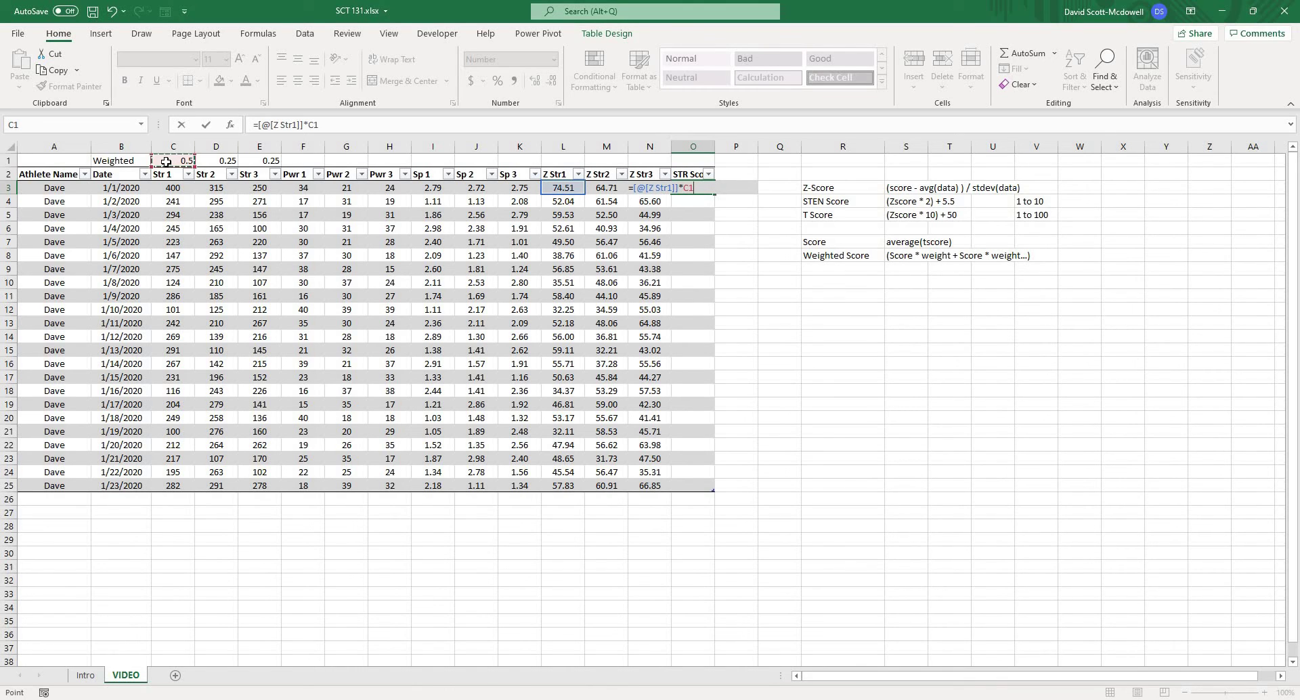
type("+")
left_click(597, 176)
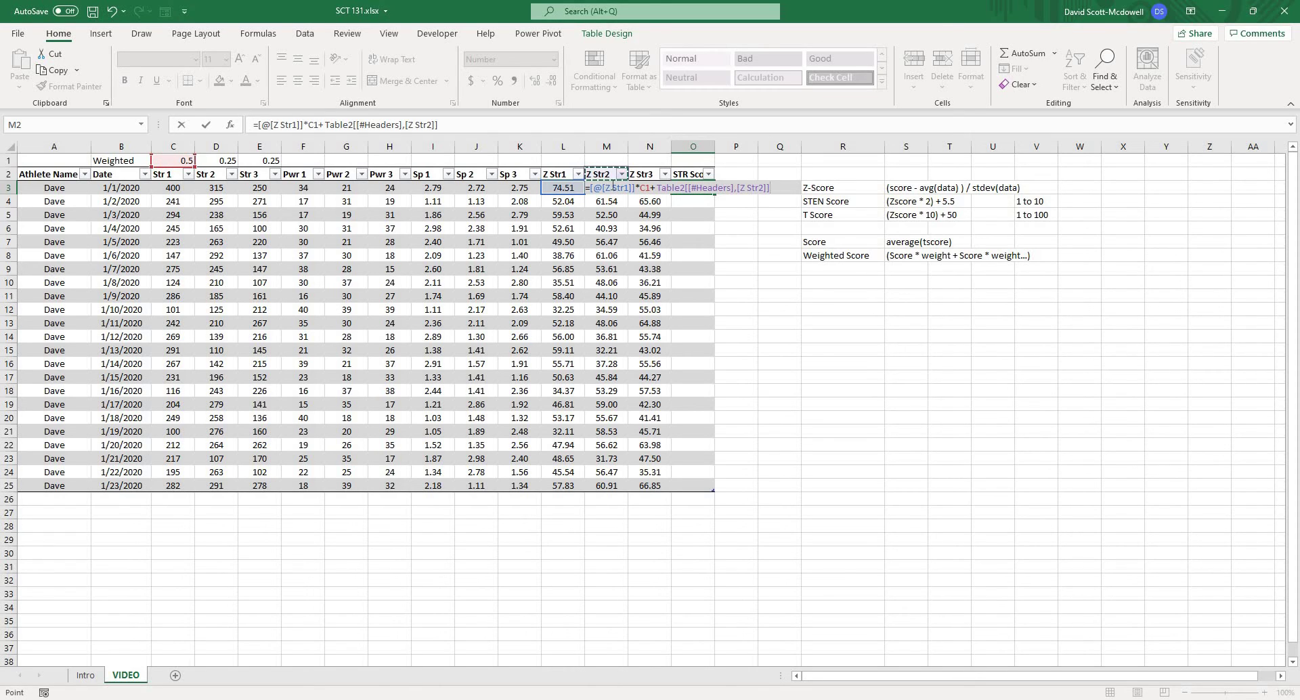
left_click(603, 187)
key("Escape")
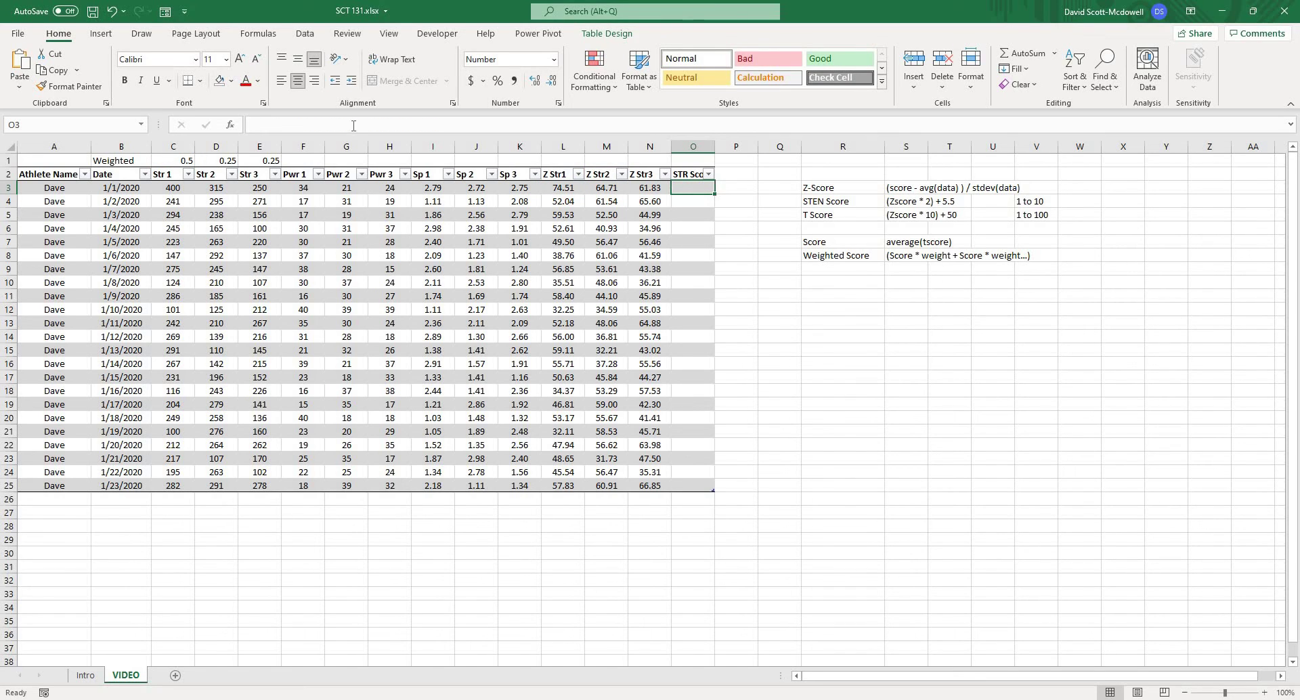
- In O3, build the STR Score formula =([@[Z Str1]]*C1 + [@[Z Str2]]*D1 + [@[Z Str3]]*E1)
left_click(354, 125)
type("=")
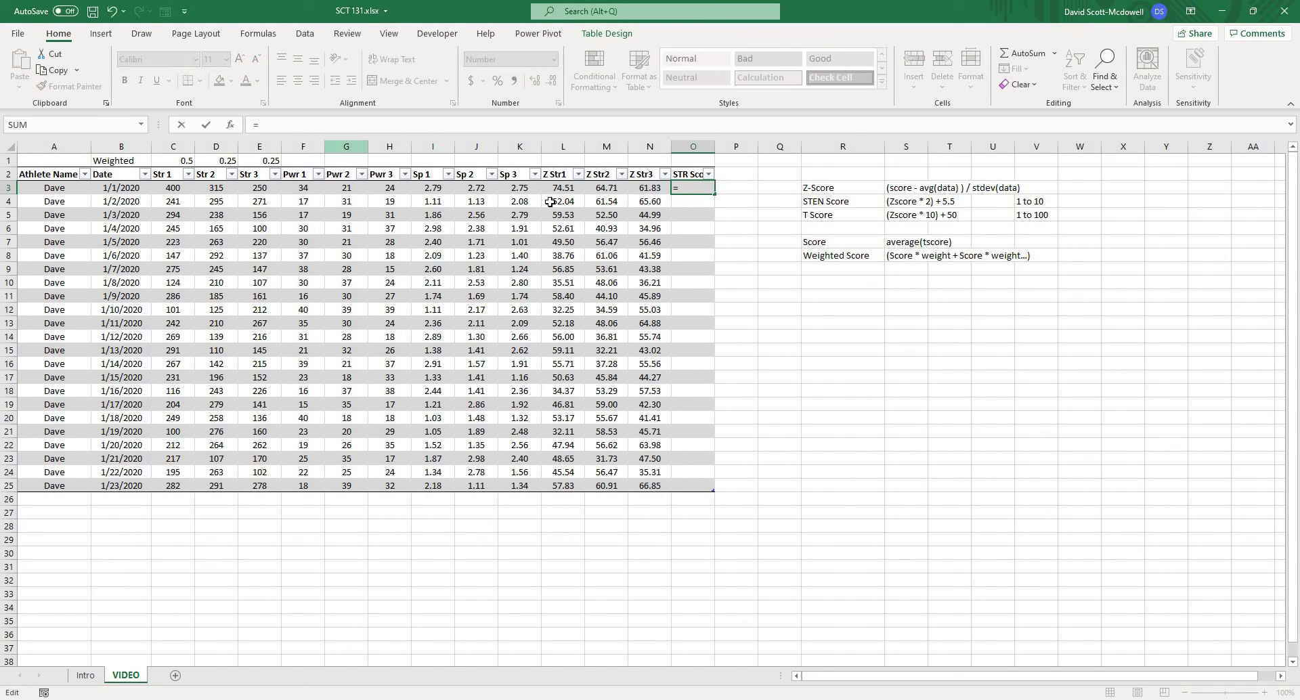
left_click(571, 185)
type("*")
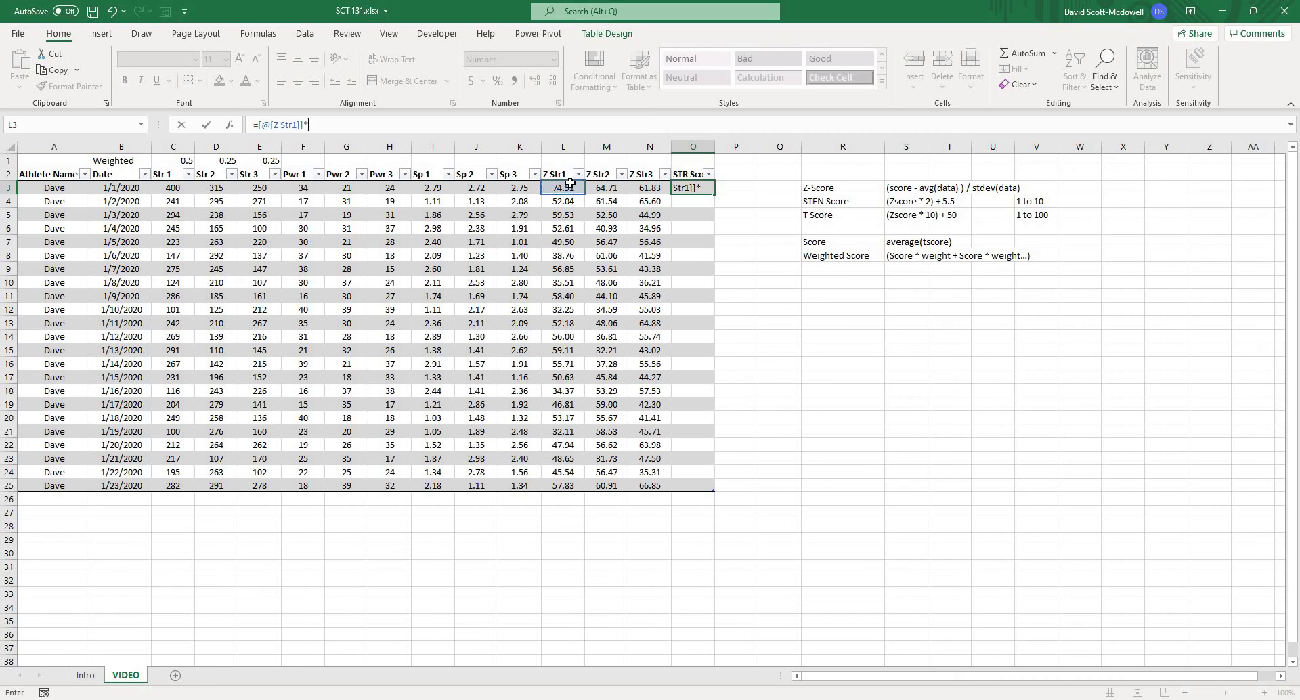
left_click(175, 161)
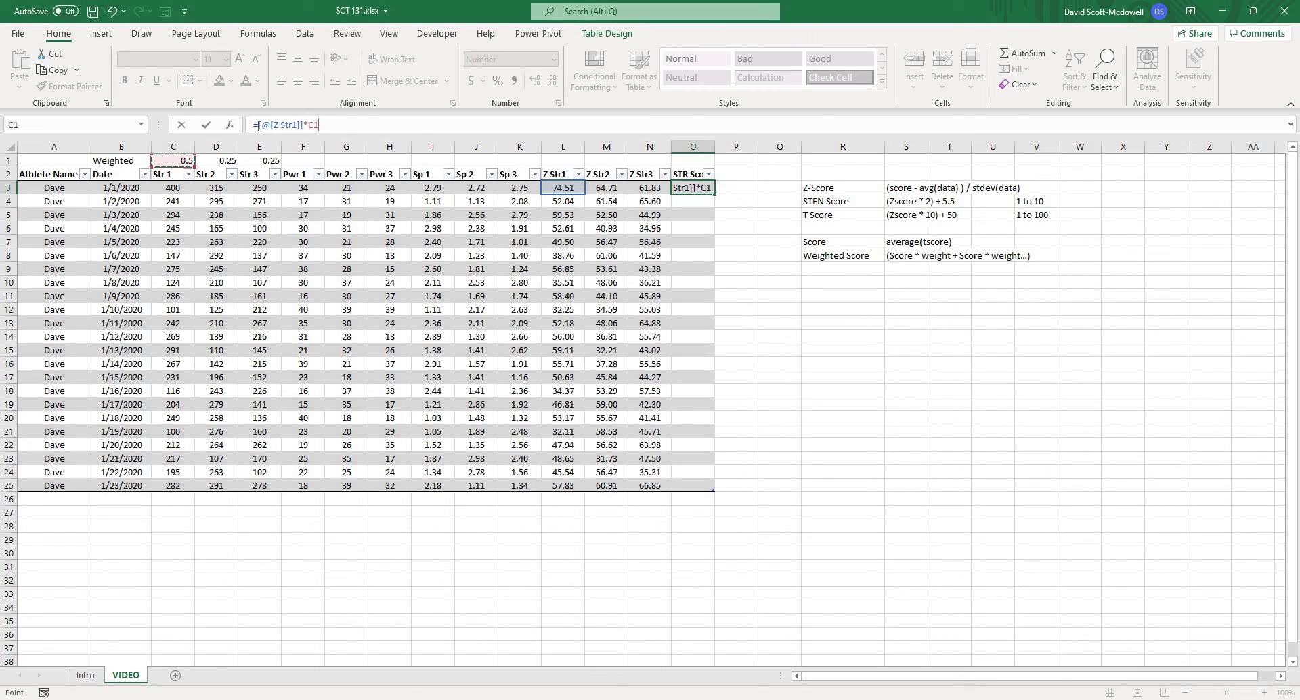
left_click(266, 124)
type("(")
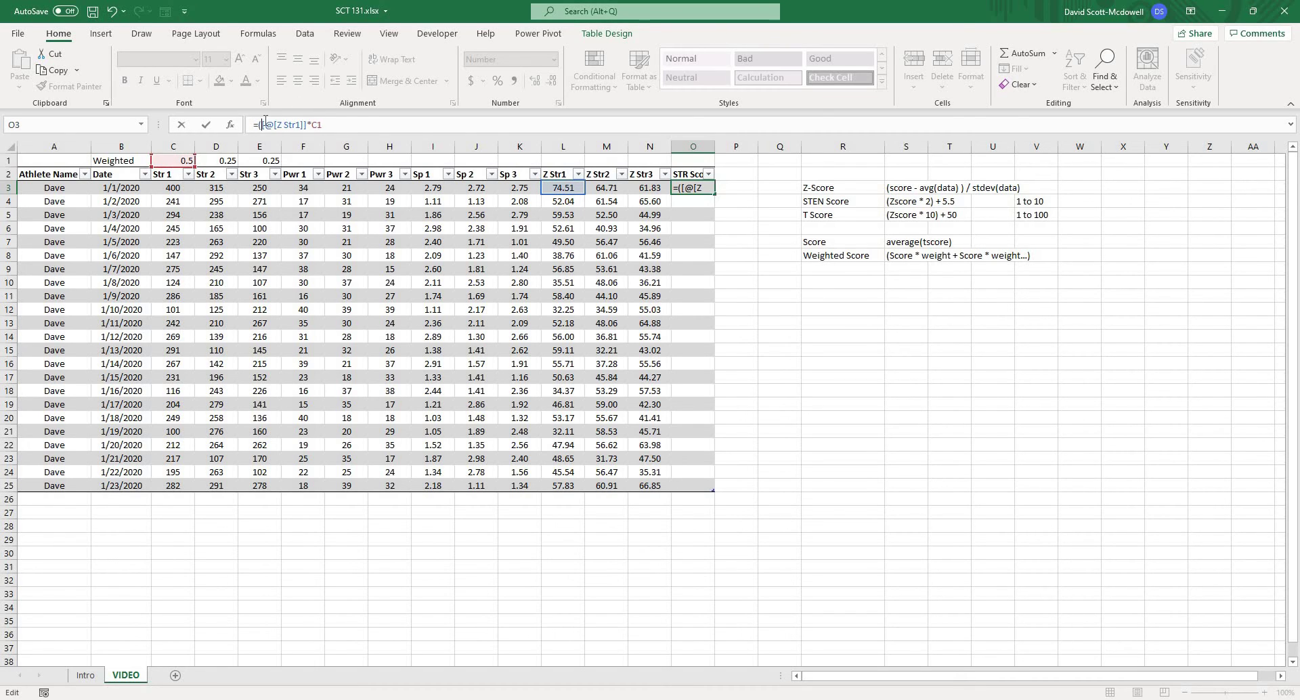
left_click(426, 129)
type("+")
left_click(623, 188)
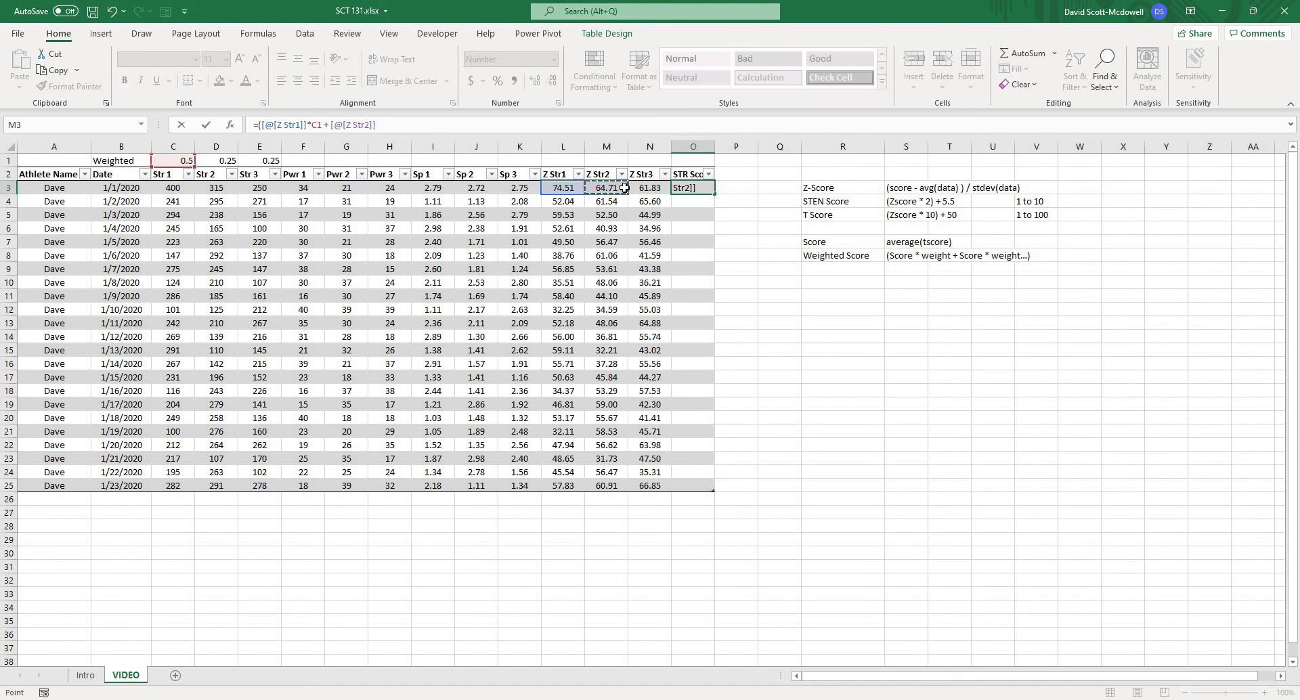
type("*")
left_click(227, 156)
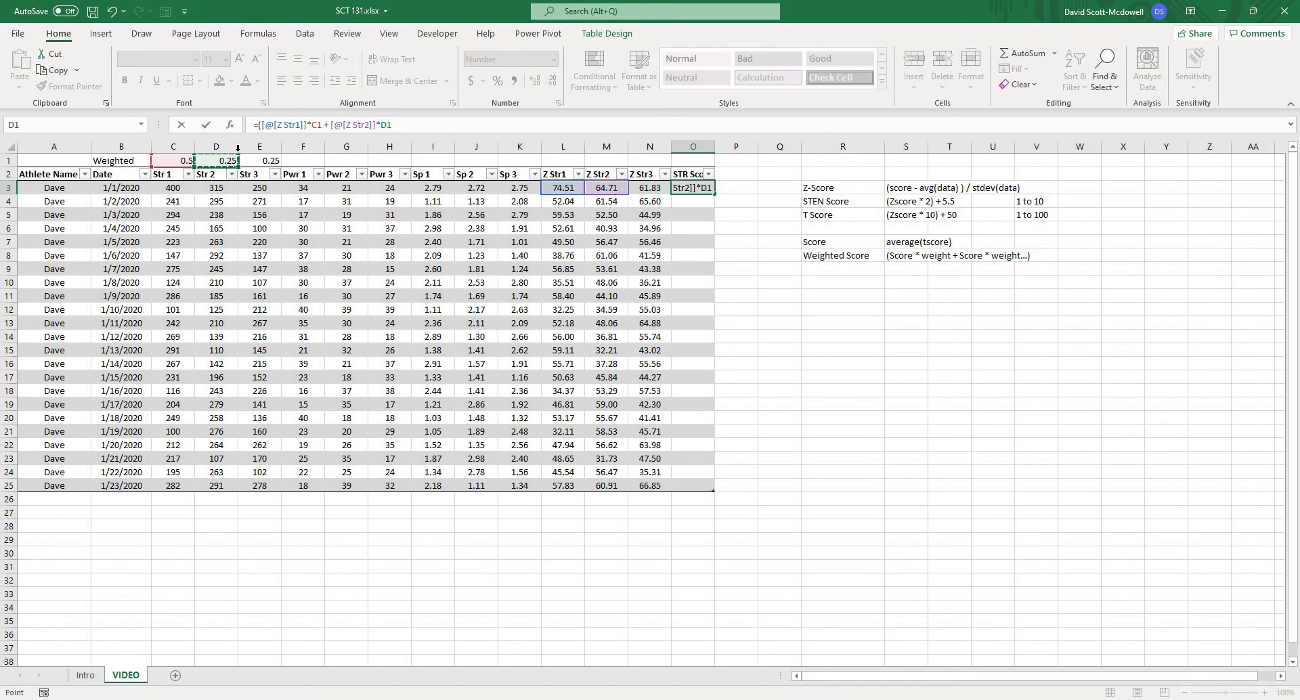
type("+")
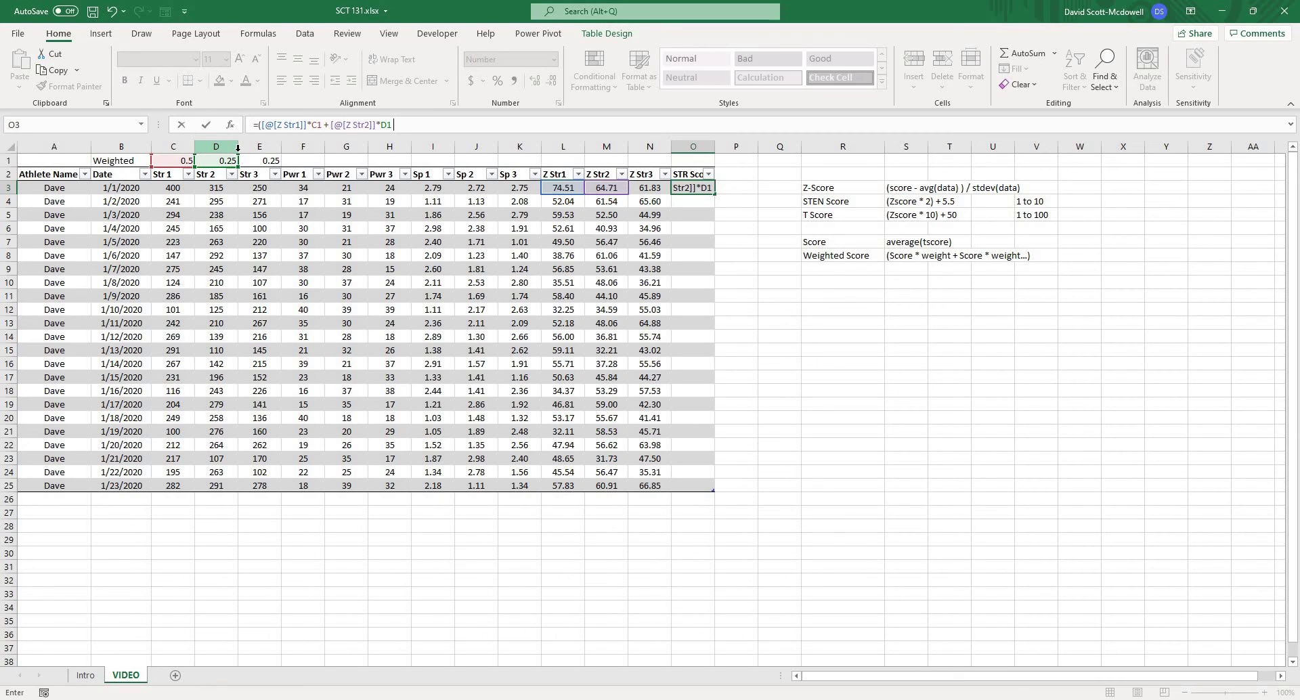
left_click(657, 188)
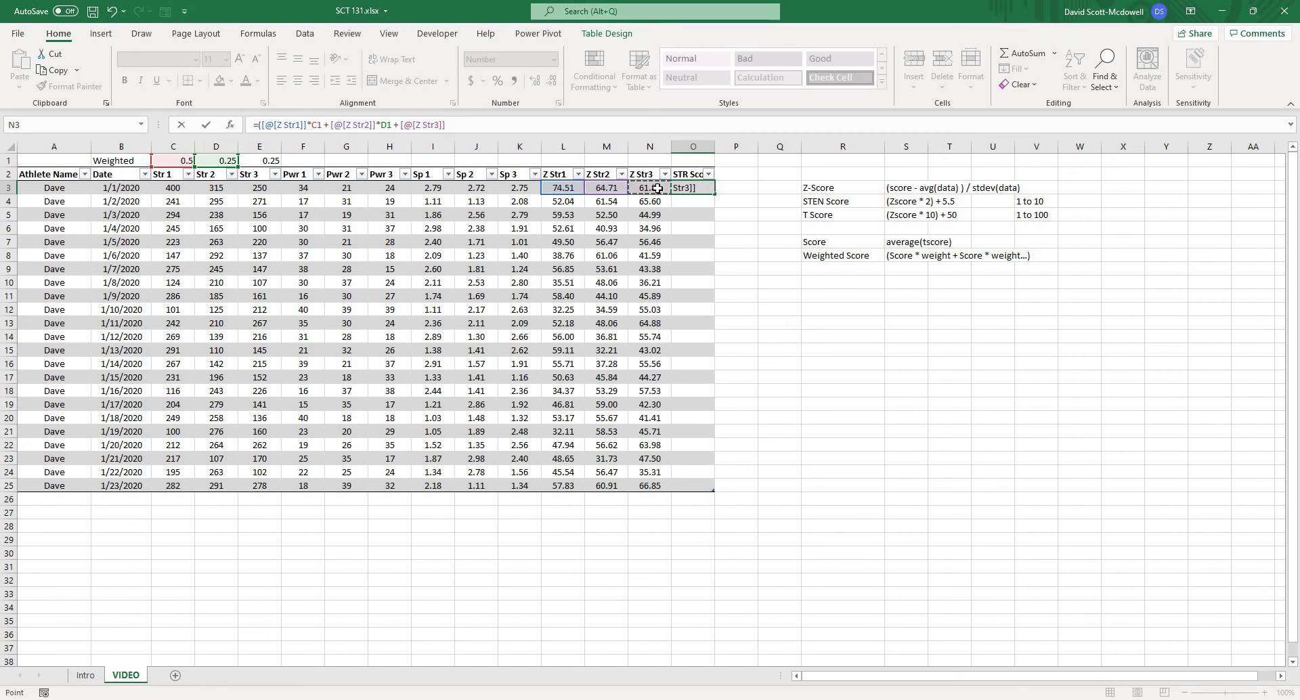
type("*")
left_click(247, 160)
type(")")
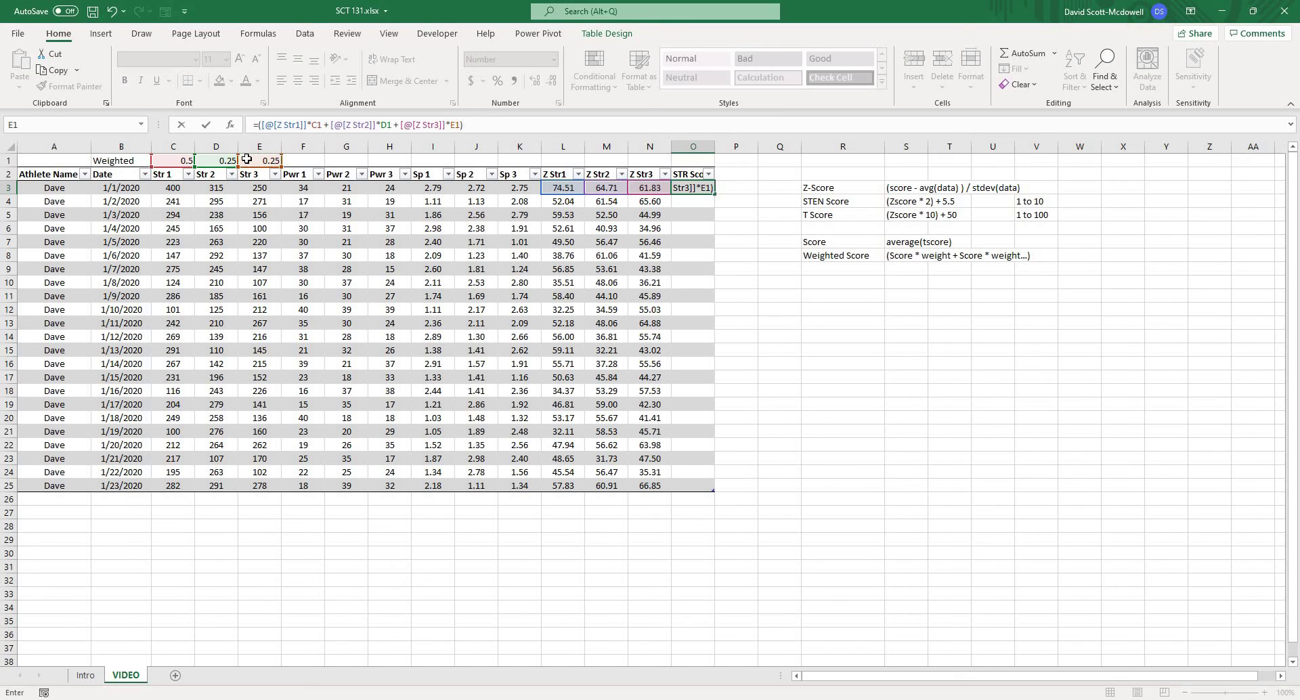
- Lock the C1, D1 and E1 weight references as absolute ($C$1, $D$1, $E$1) and commit the formula
left_click(321, 125)
key("F4")
left_click(405, 126)
key("F4")
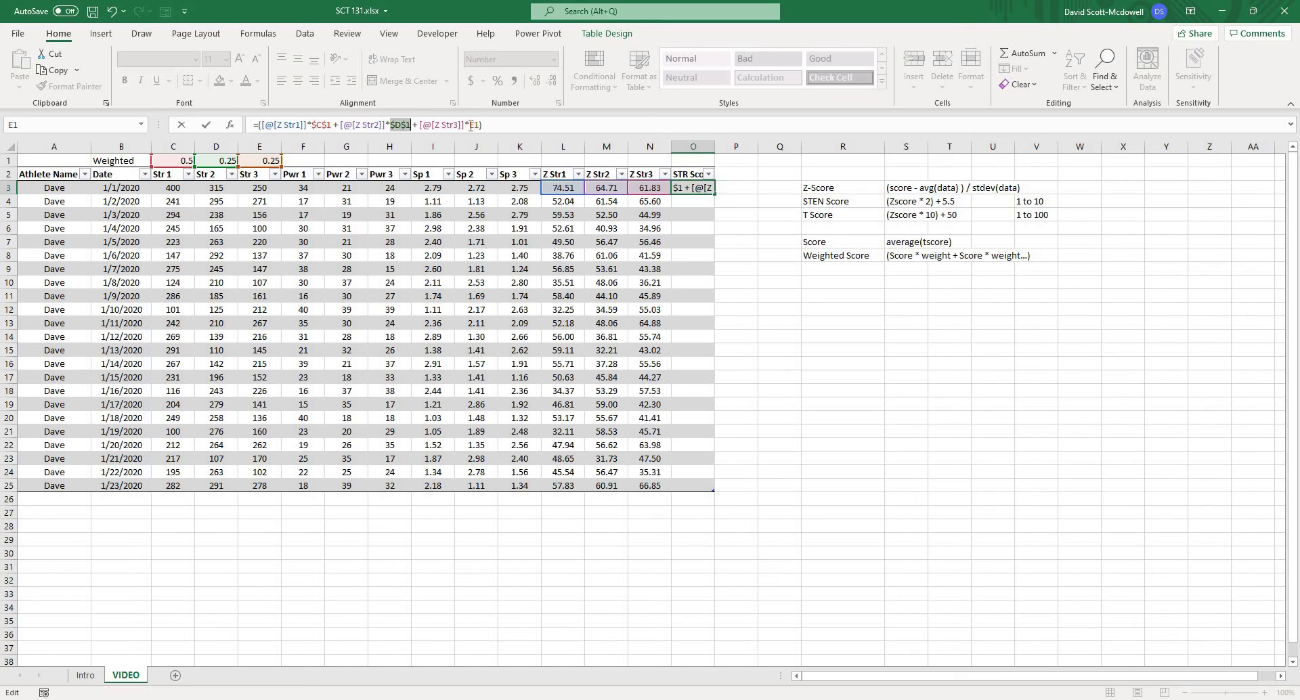
left_click(476, 125)
key("F4")
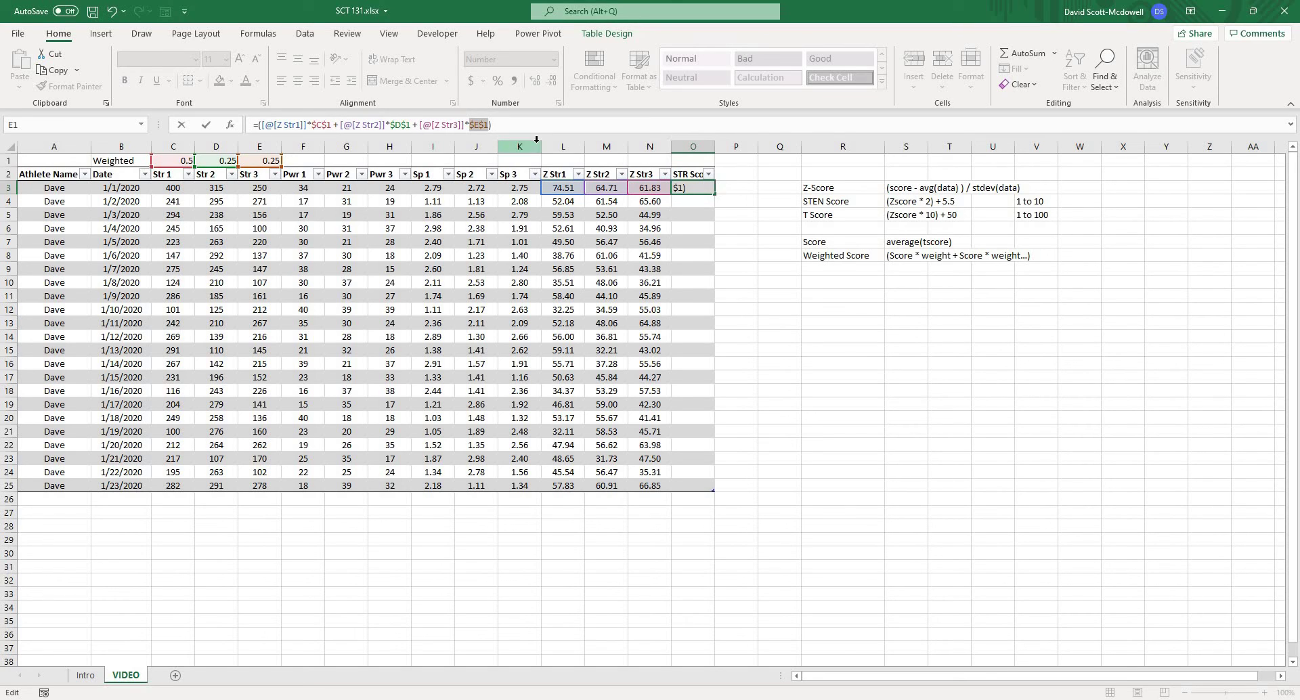
left_click(524, 126)
key("Return")
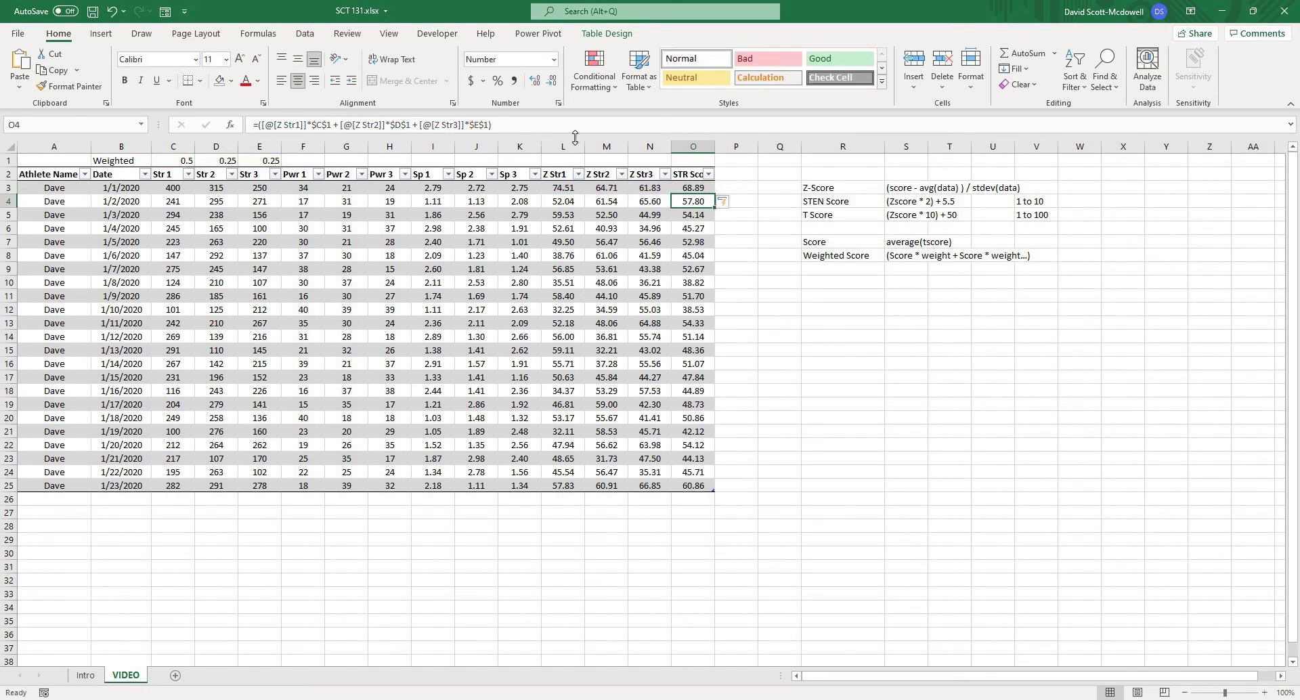
- Select the 23 STR Score values to review the weighted results, starting at 68.89
left_click(707, 187)
left_click_drag(704, 228, 708, 503)
left_click(753, 474)
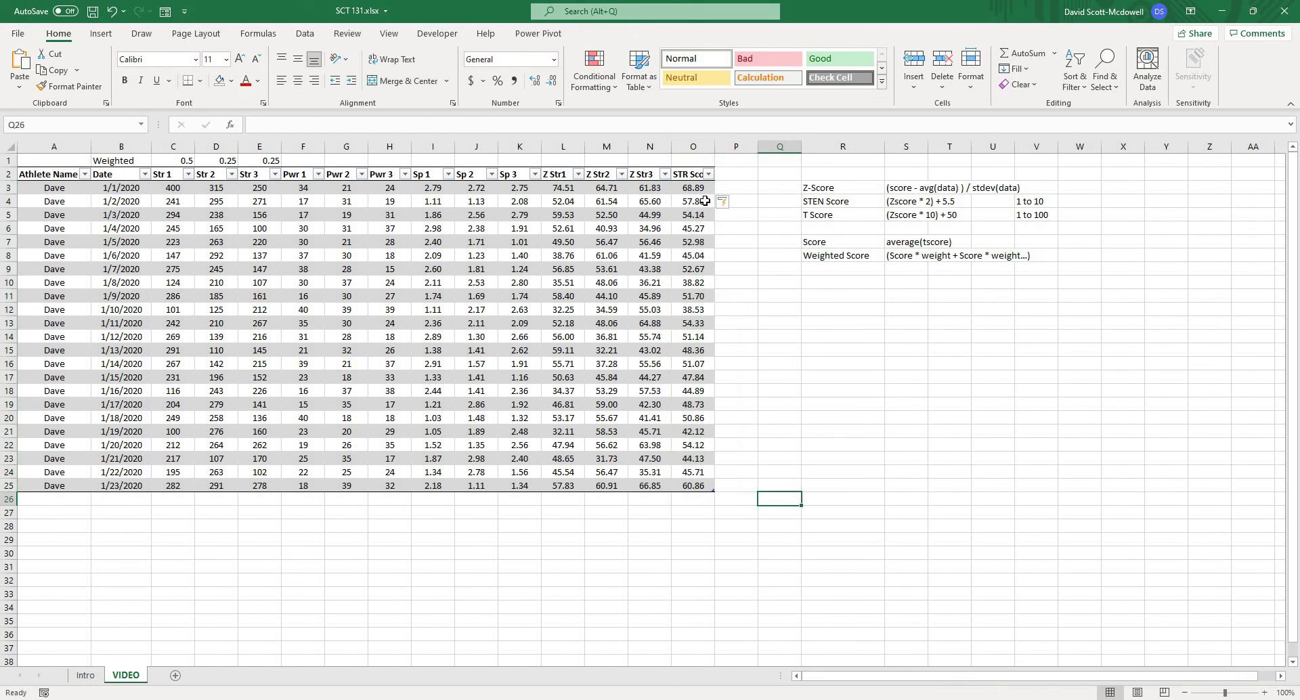
left_click_drag(698, 187, 728, 484)
left_click_drag(843, 458, 842, 432)
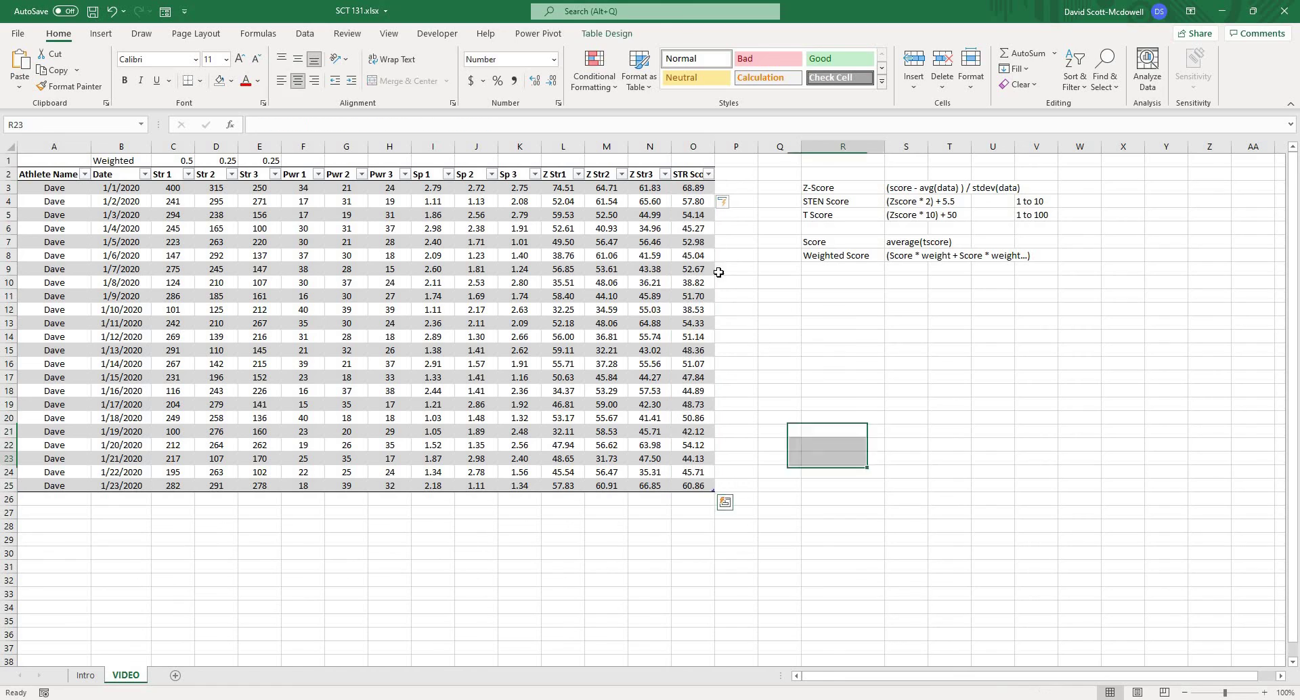
left_click(843, 458)
left_click(693, 188)
- Change the weights to 0.25 for Str 1 and 0.5 for Str 3
left_click(187, 160)
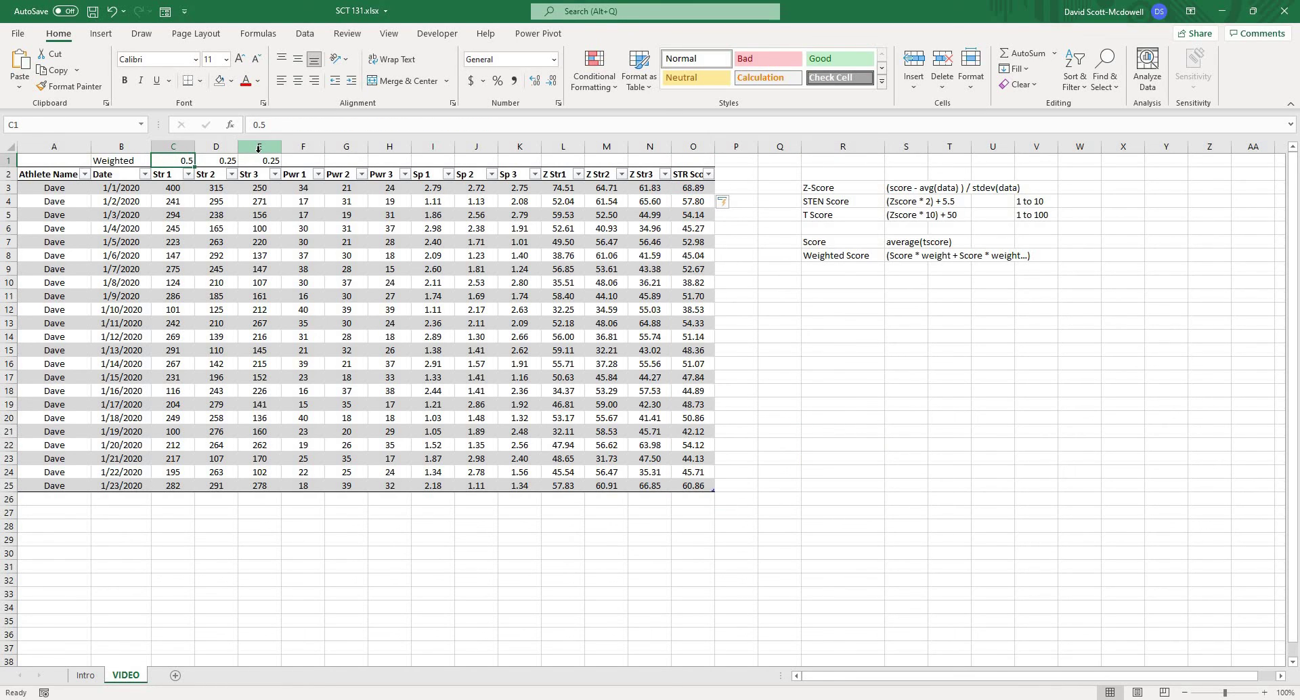
type(".2")
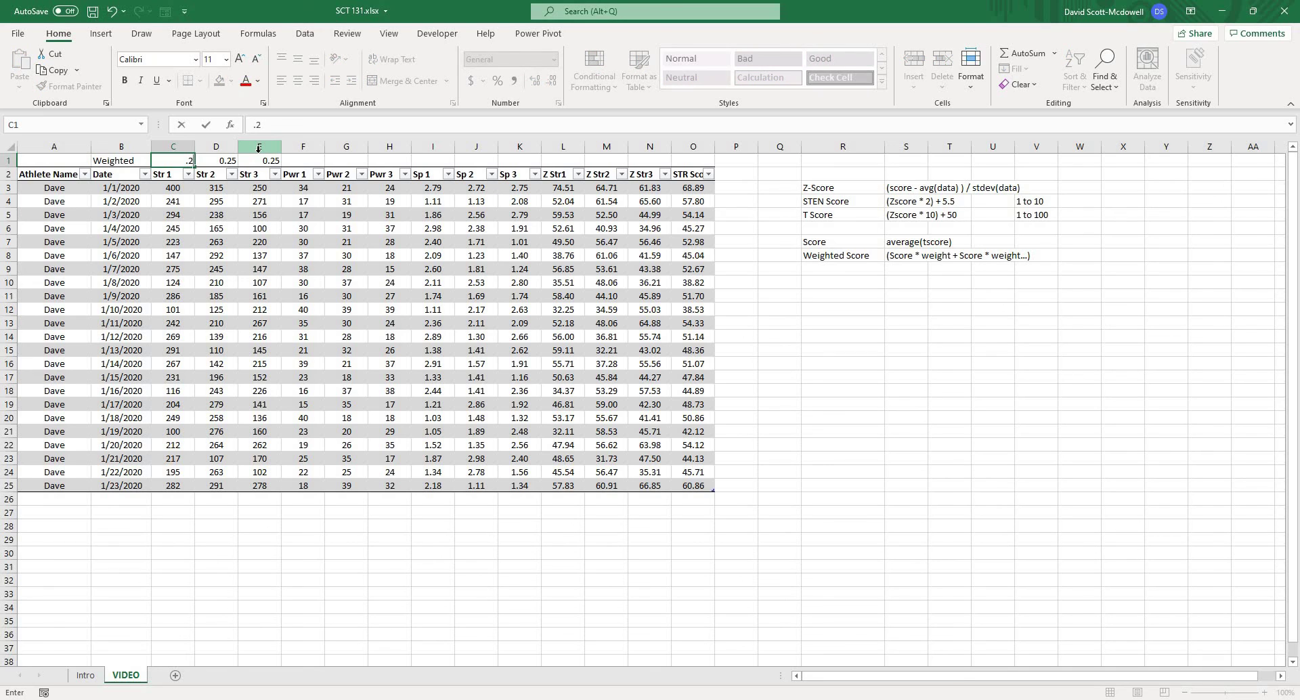
type("5")
key("Tab")
key("Tab")
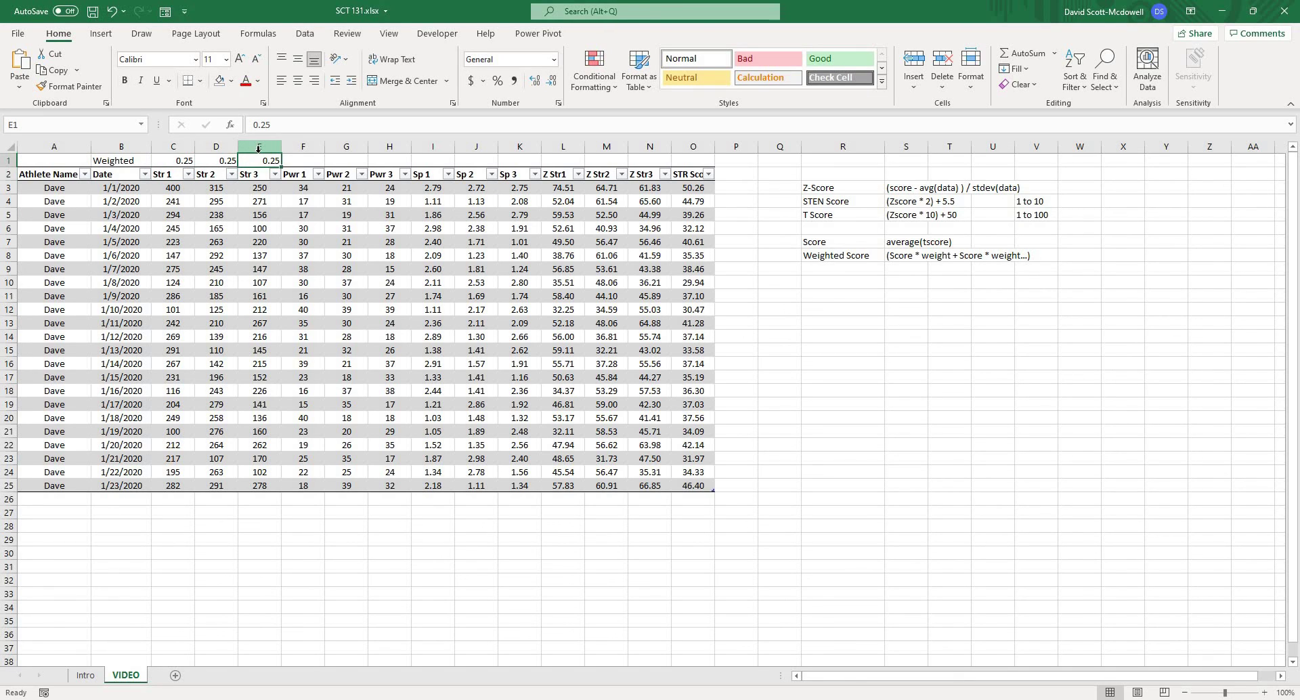
type(".5")
key("Return")
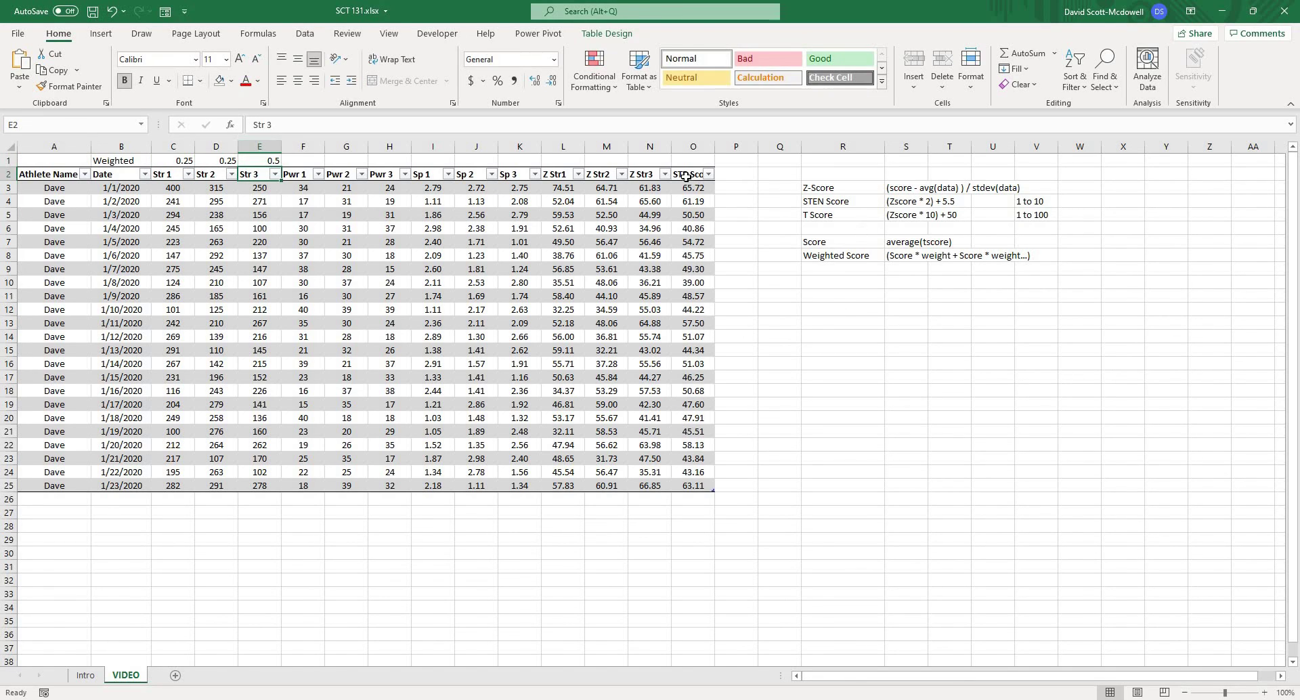
- Check the recalculated STR Score column (65.72, 61.19, 50.50) and look over the Pwr 1–Pwr 3 headers
left_click(688, 187)
left_click(852, 323)
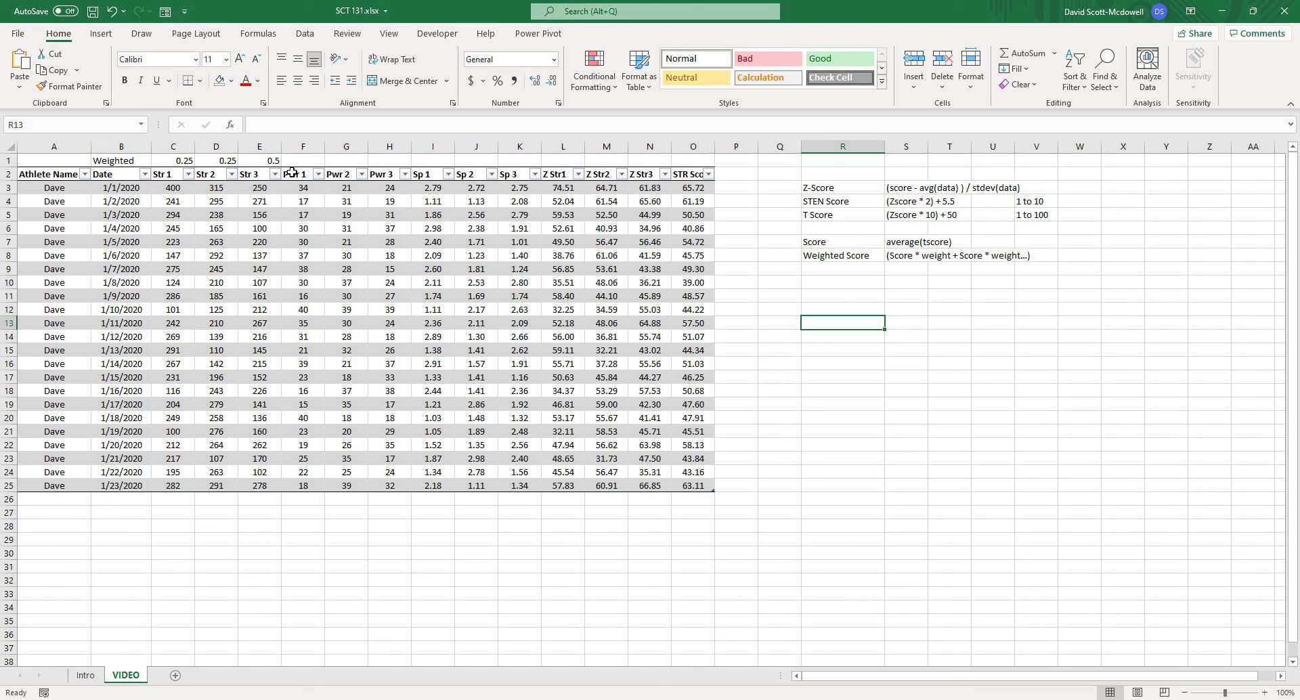
left_click_drag(296, 174, 521, 202)
left_click(878, 373)
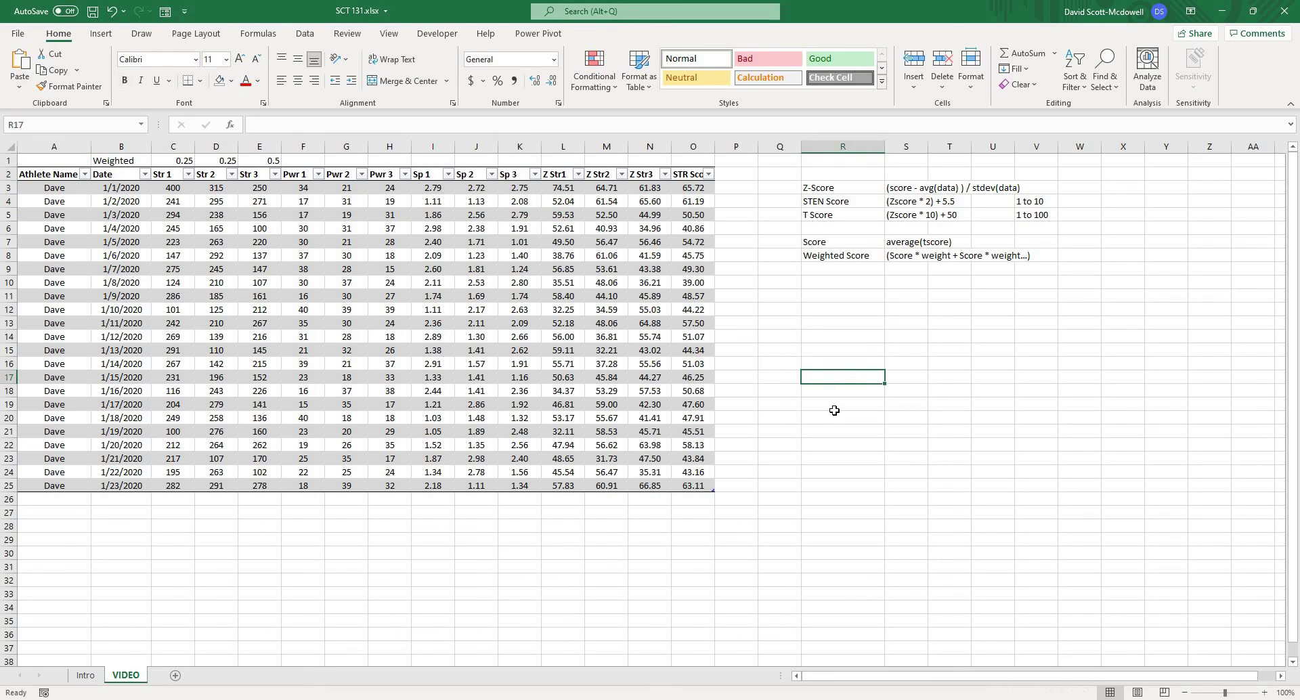